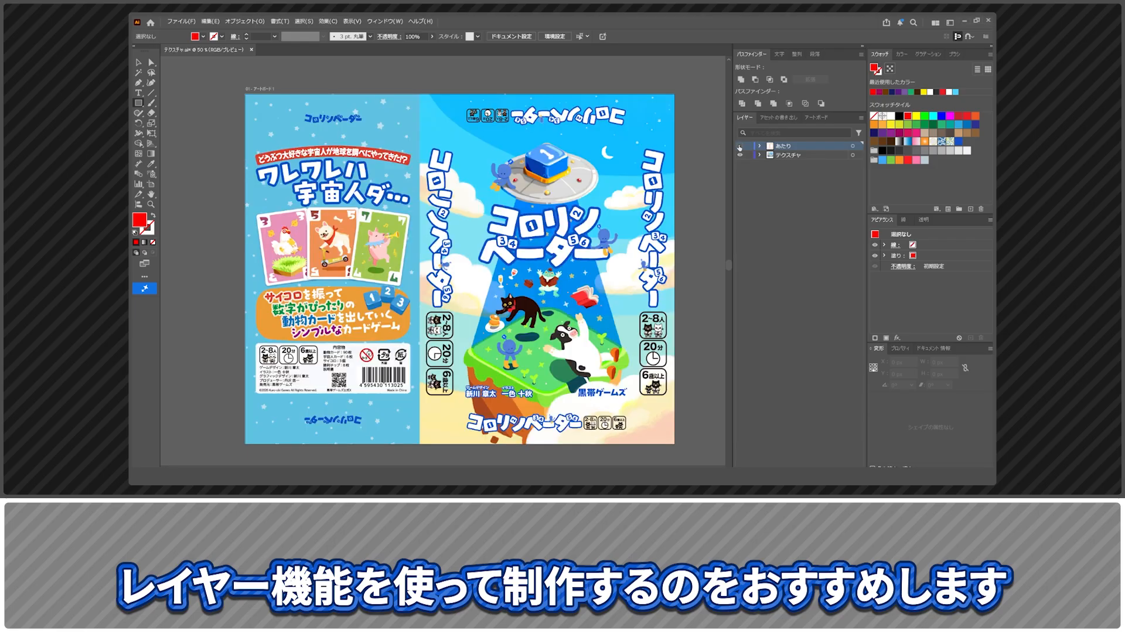
# Toggle the visibility of the あたり guide layer to compare the package artwork with the guide outlines
pyautogui.click(739, 146)
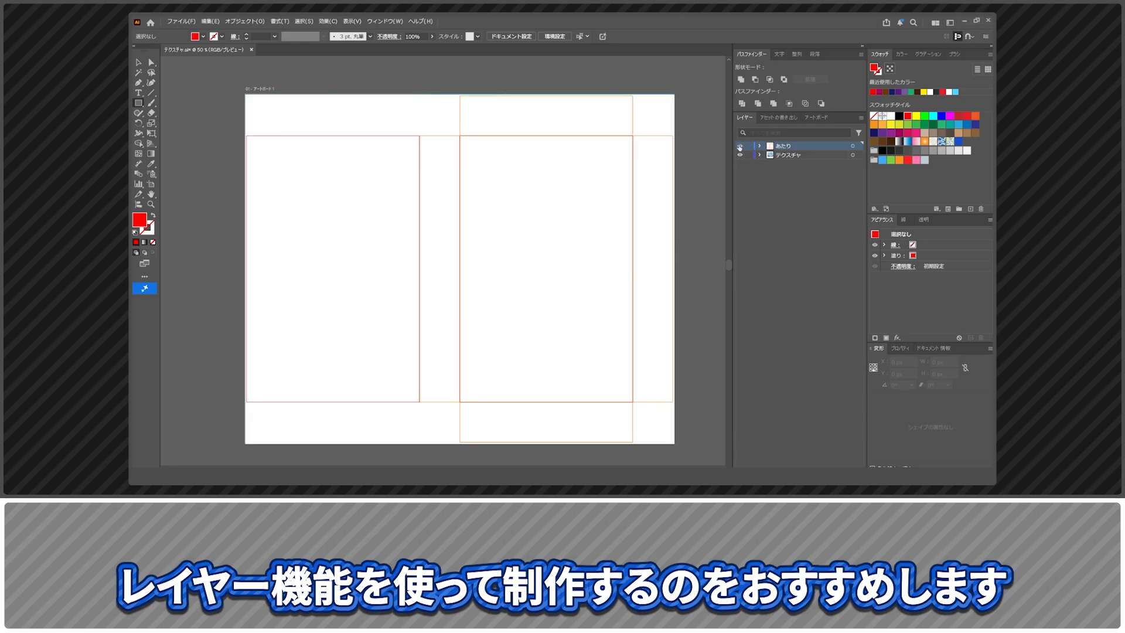
pyautogui.click(739, 146)
pyautogui.click(739, 146)
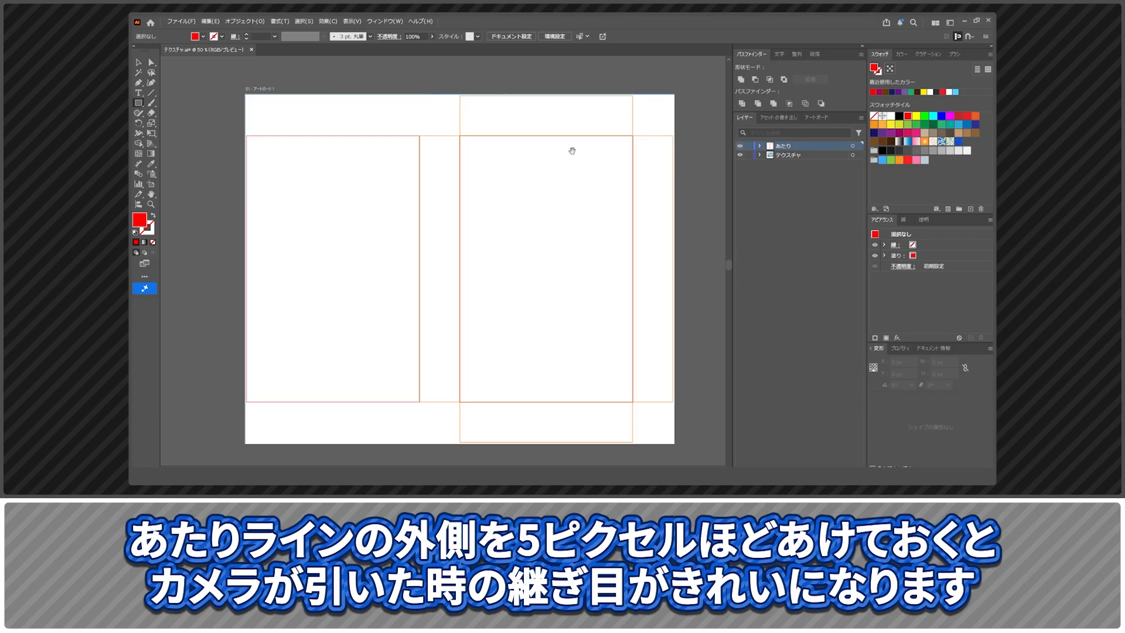
# Draw 5 × 5 px squares in the gaps outside the guide outlines to verify the 5 px spacing
pyautogui.moveTo(572, 151); pyautogui.dragTo(586, 256)
pyautogui.keyDown('alt'); pyautogui.scroll(10, 568, 206); pyautogui.keyUp('alt')
pyautogui.moveTo(542, 171); pyautogui.dragTo(381, 368)
pyautogui.keyDown('shift'); pyautogui.moveTo(390, 223); pyautogui.dragTo(440, 202); pyautogui.keyUp('shift')
pyautogui.keyDown('alt'); pyautogui.scroll(-10, 539, 343); pyautogui.keyUp('alt')
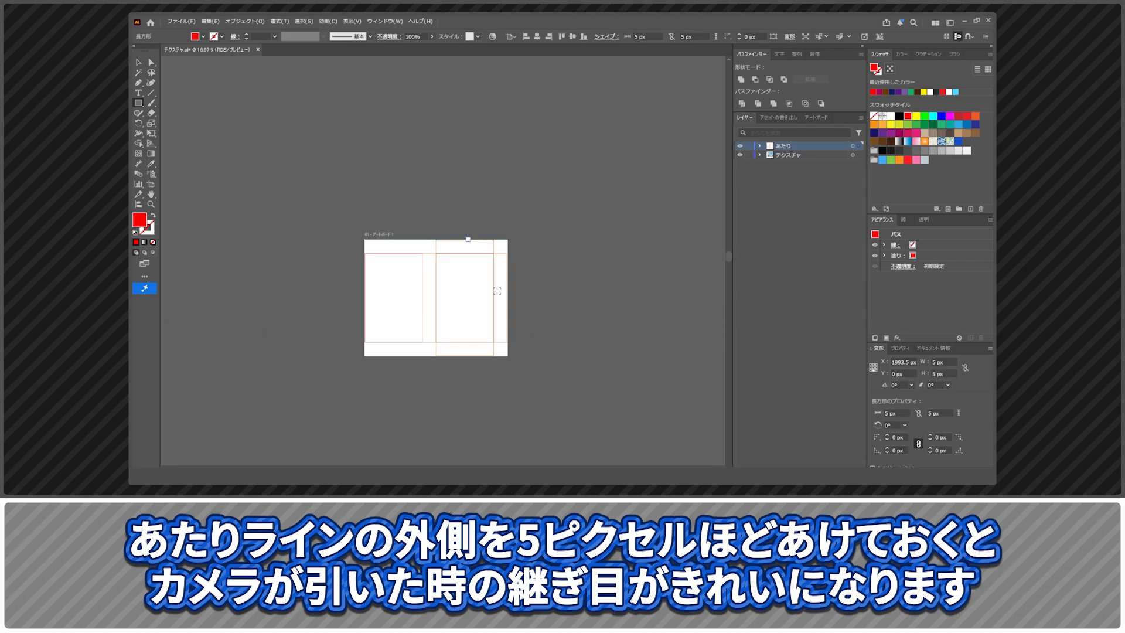
pyautogui.keyDown('alt'); pyautogui.scroll(8, 501, 293); pyautogui.keyUp('alt')
pyautogui.keyDown('shift'); pyautogui.moveTo(493, 249); pyautogui.dragTo(533, 299); pyautogui.keyUp('shift')
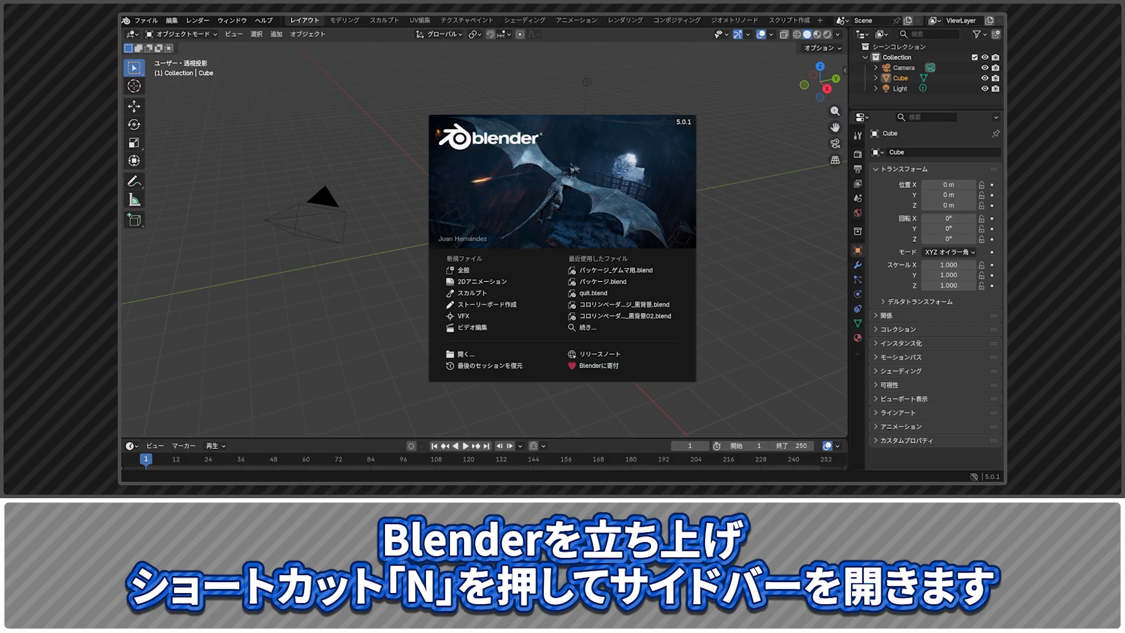
# Switch to Blender, dismiss the splash screen and open the 3D view's sidebar on the アイテム (Item) properties
pyautogui.click(401, 305)
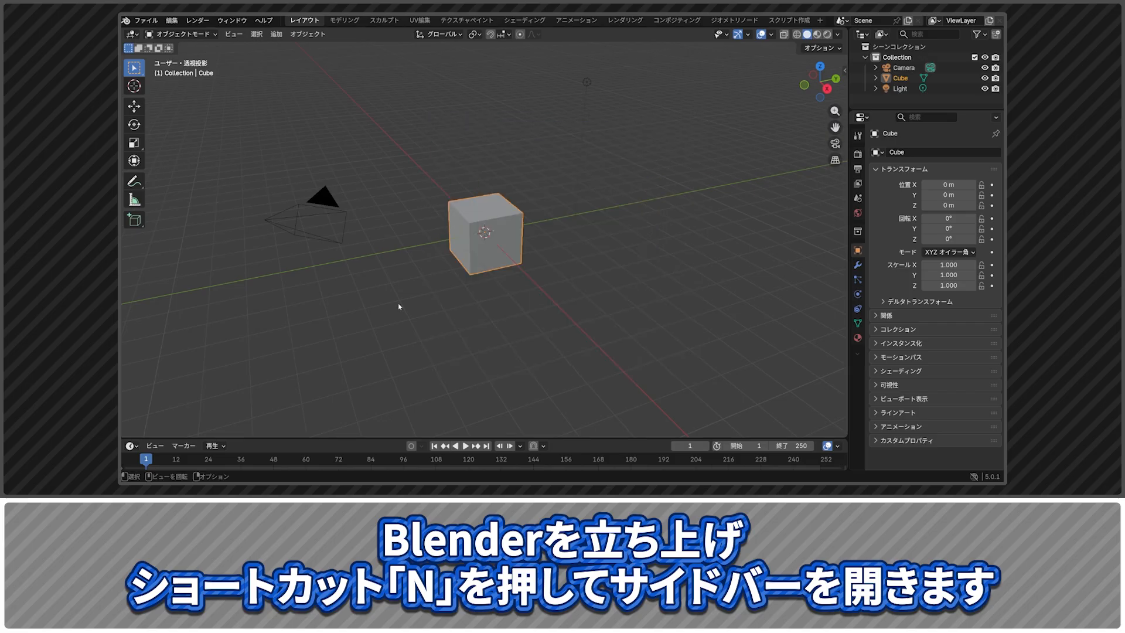
pyautogui.press('n')
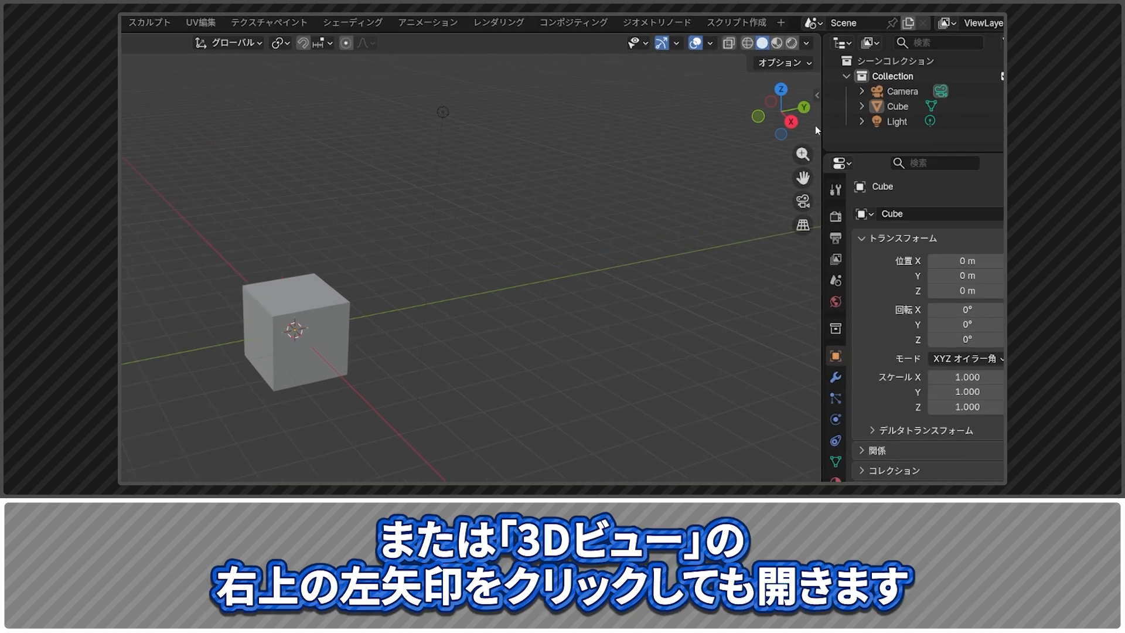
pyautogui.click(812, 101)
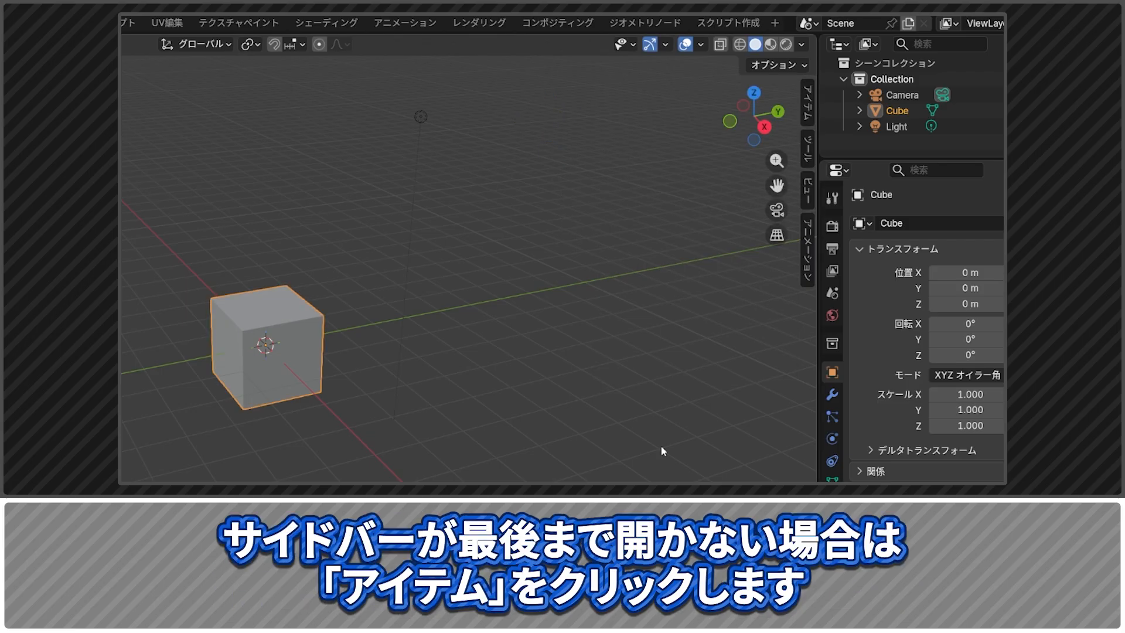
pyautogui.click(809, 105)
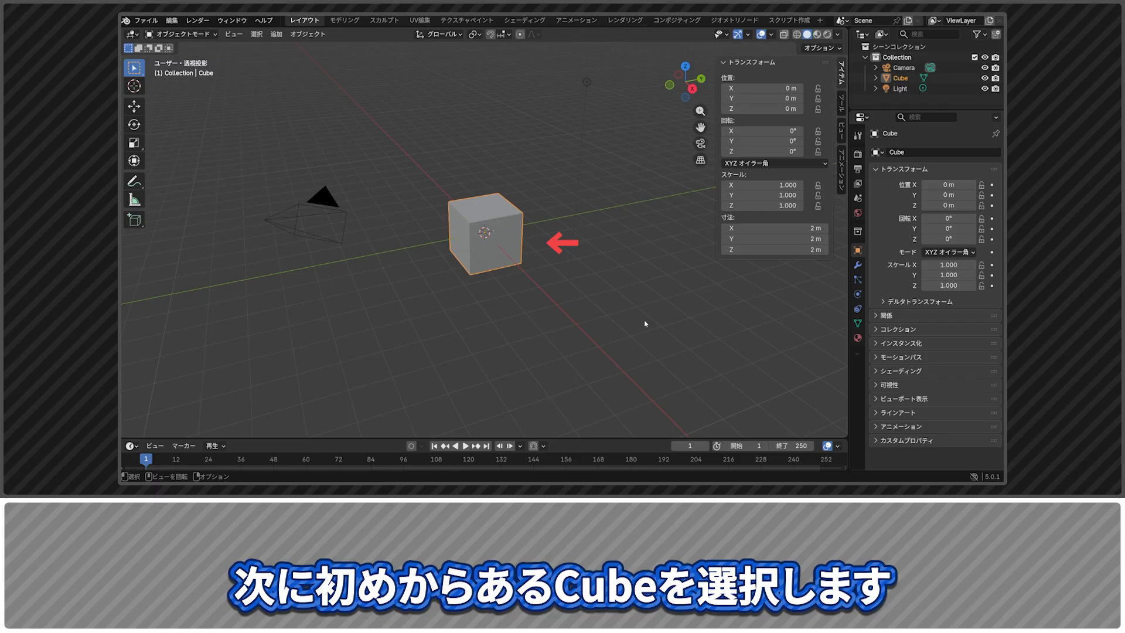
# Set the default cube's dimensions to X 101.5 mm, Y 23.5 mm and Z 156.5 mm
pyautogui.click(523, 322)
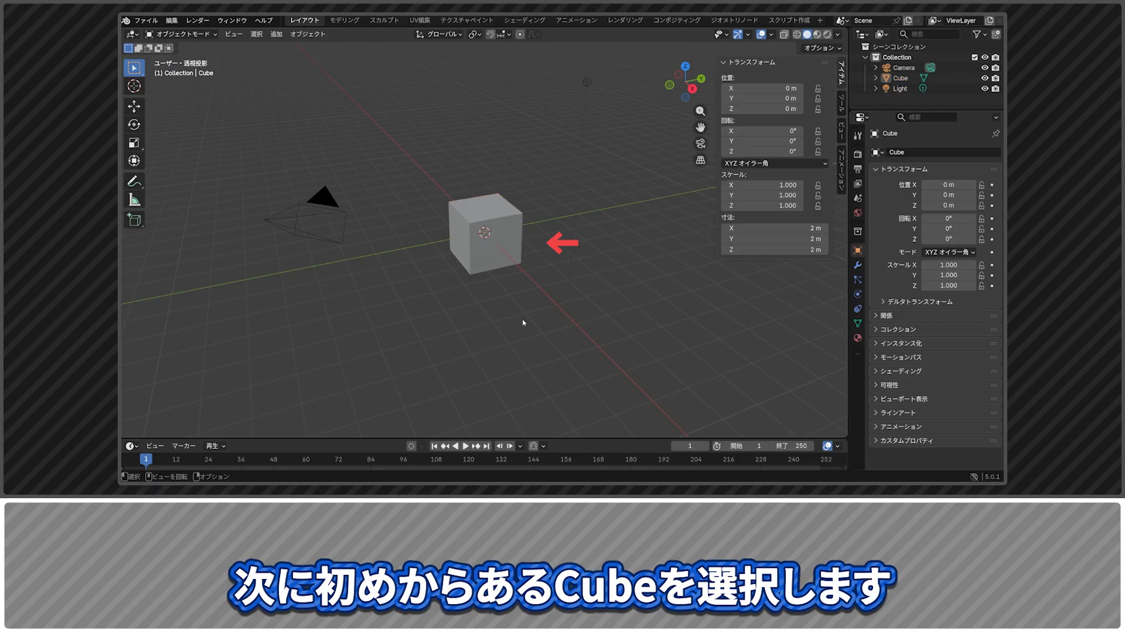
pyautogui.click(497, 263)
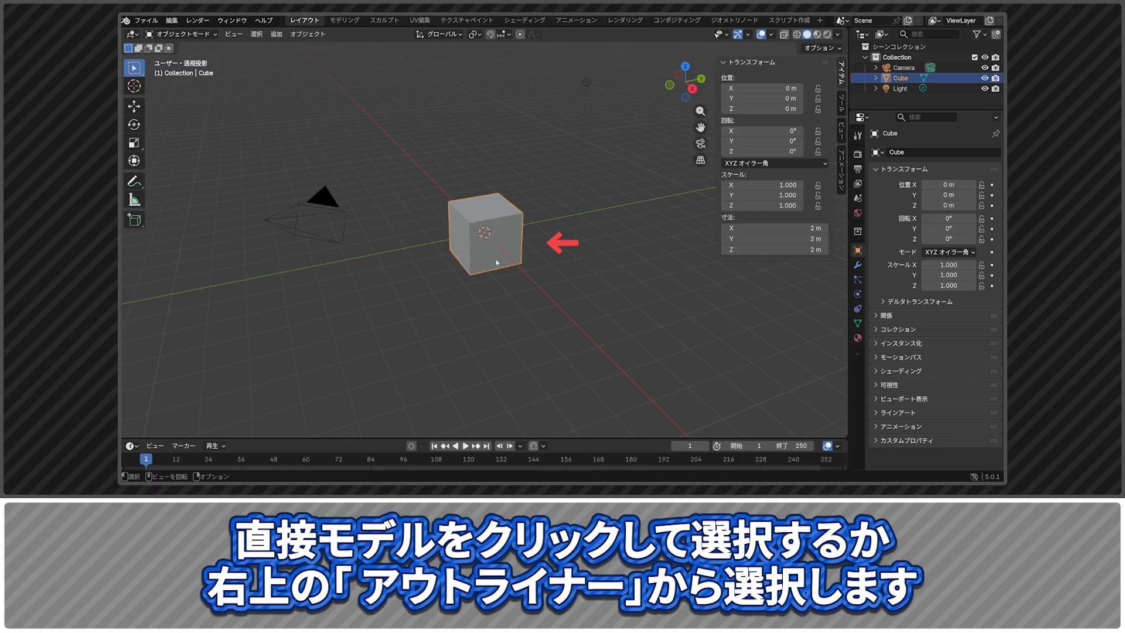
pyautogui.click(529, 333)
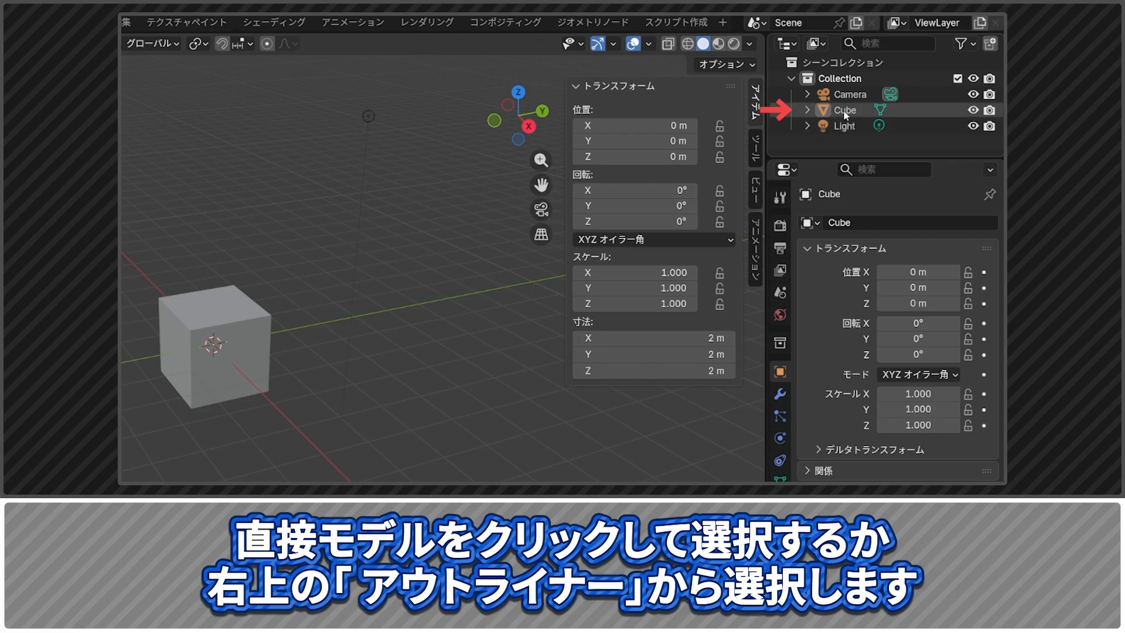
pyautogui.click(844, 112)
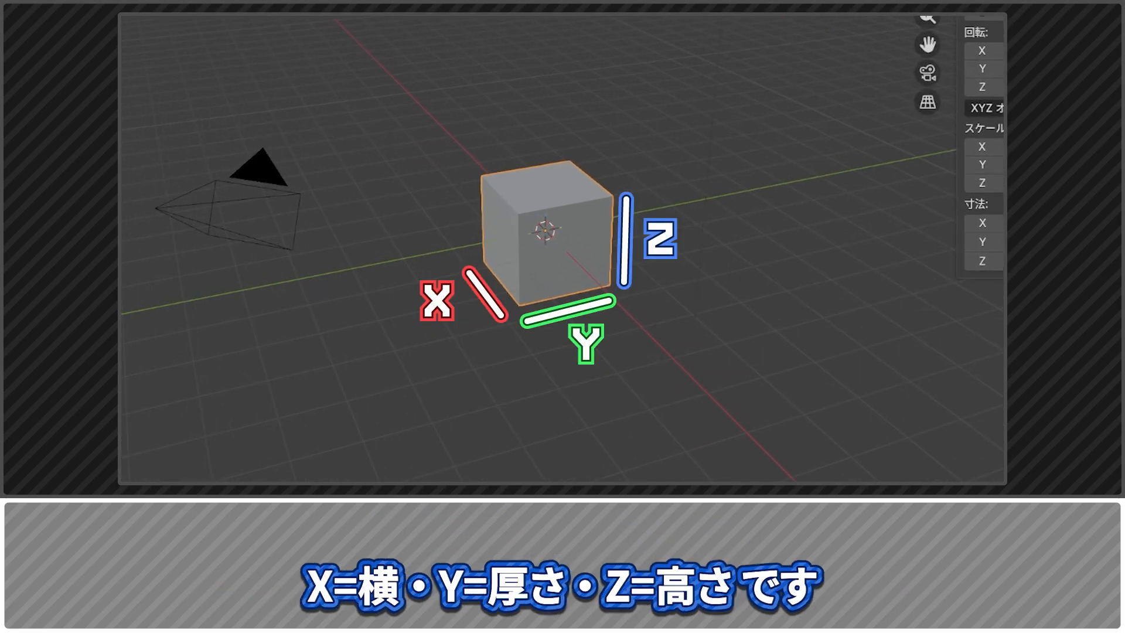
pyautogui.write('101.5mm')
pyautogui.press('Tab')
pyautogui.write('23.5mm')
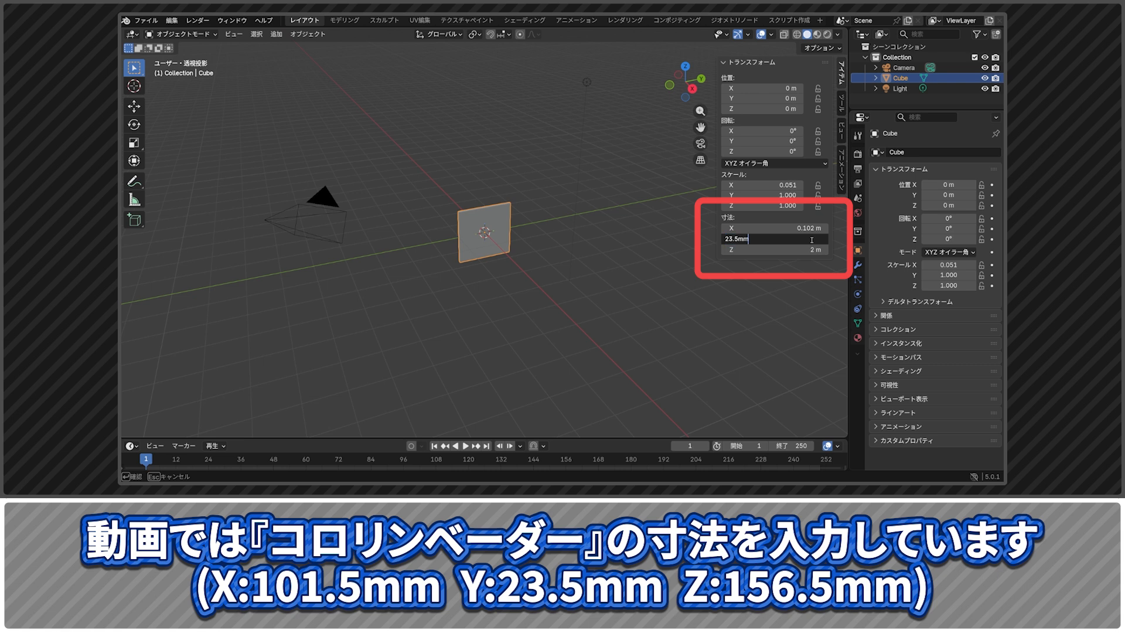
pyautogui.press('Tab')
pyautogui.write('156.5mm')
pyautogui.press('Return')
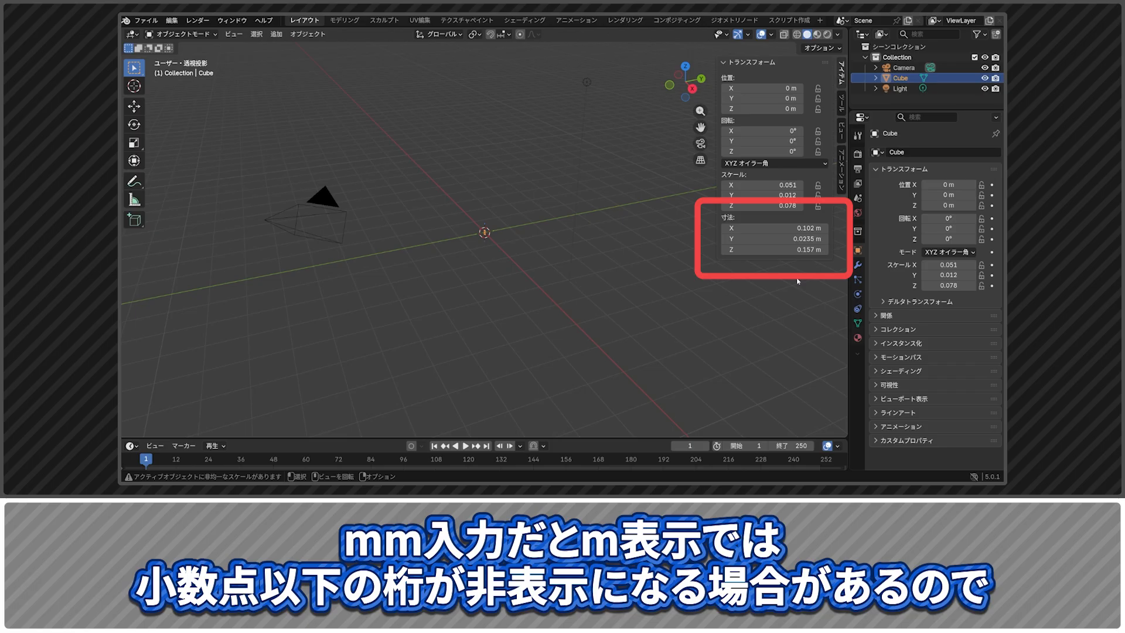
# Check the cube's exact X and Z dimensions without changing them, and apply its scale
pyautogui.click(786, 228)
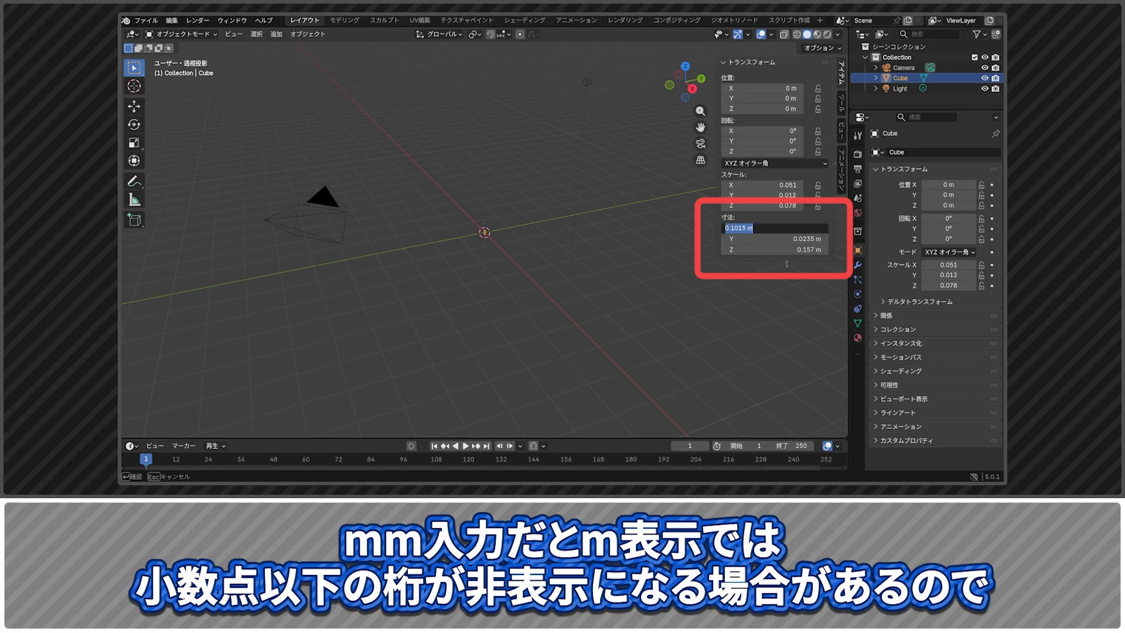
pyautogui.press('Escape')
pyautogui.click(811, 250)
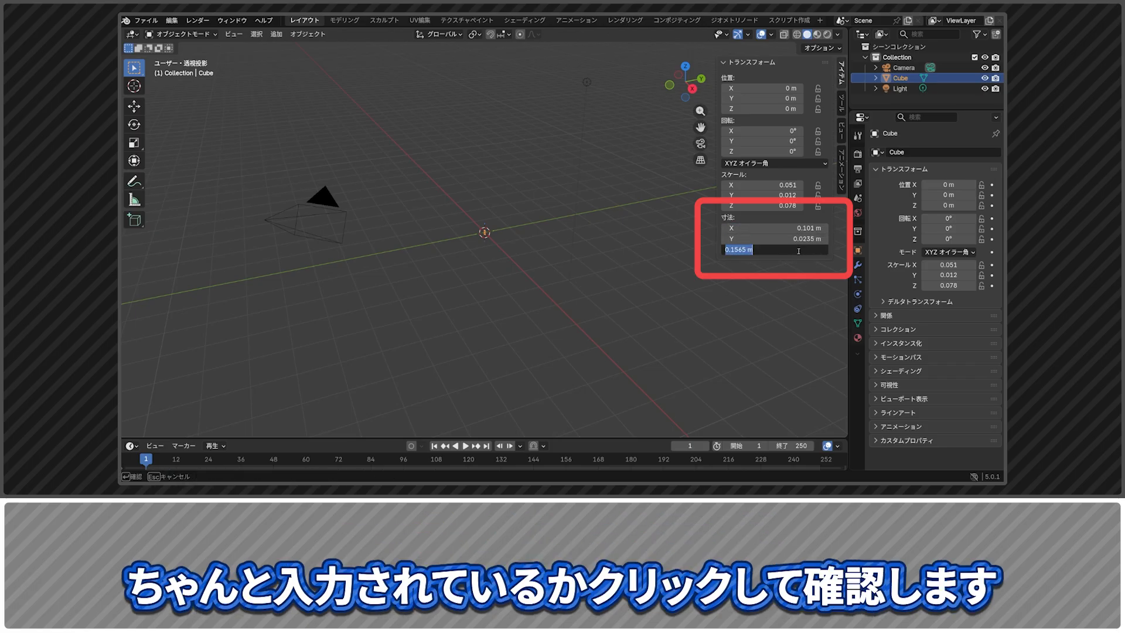
pyautogui.press('Escape')
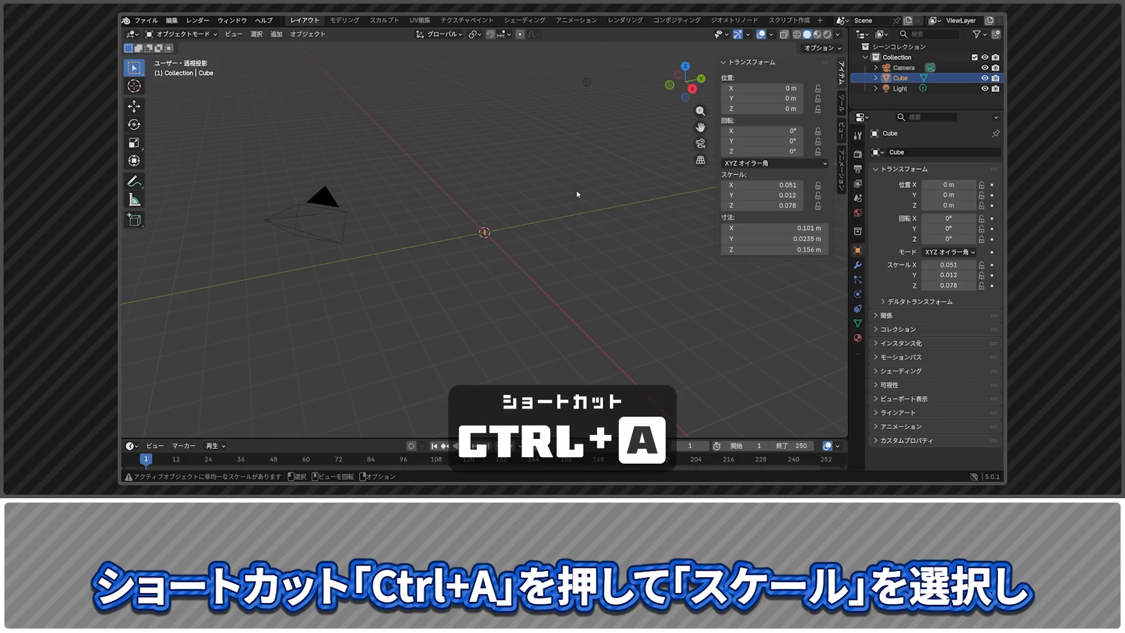
pyautogui.hotkey('ctrl', 'a')
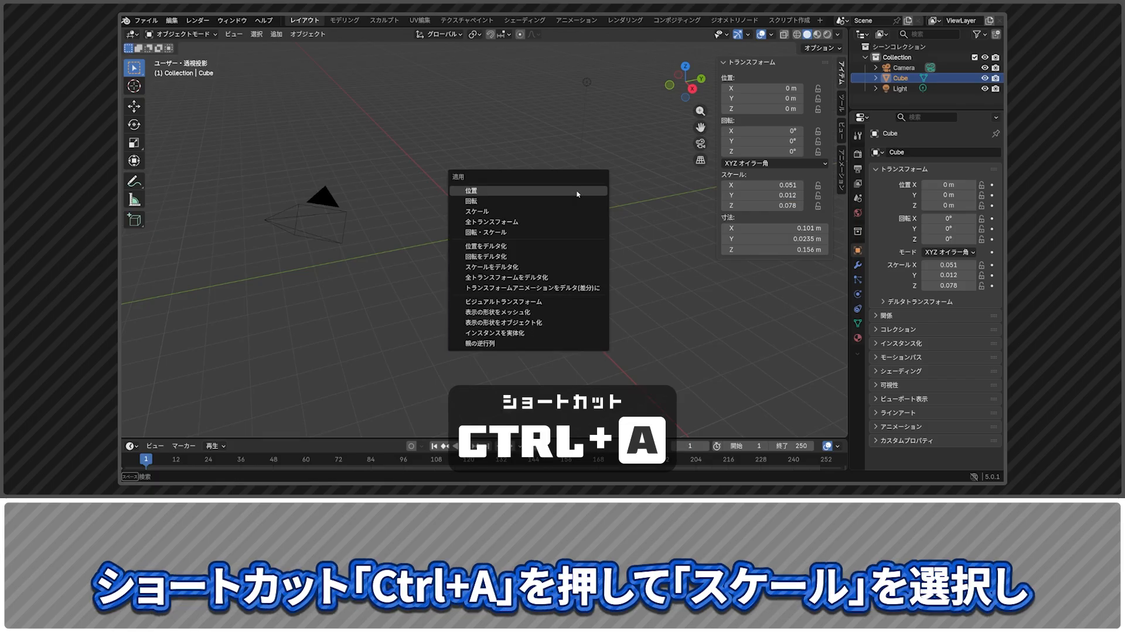
pyautogui.click(601, 212)
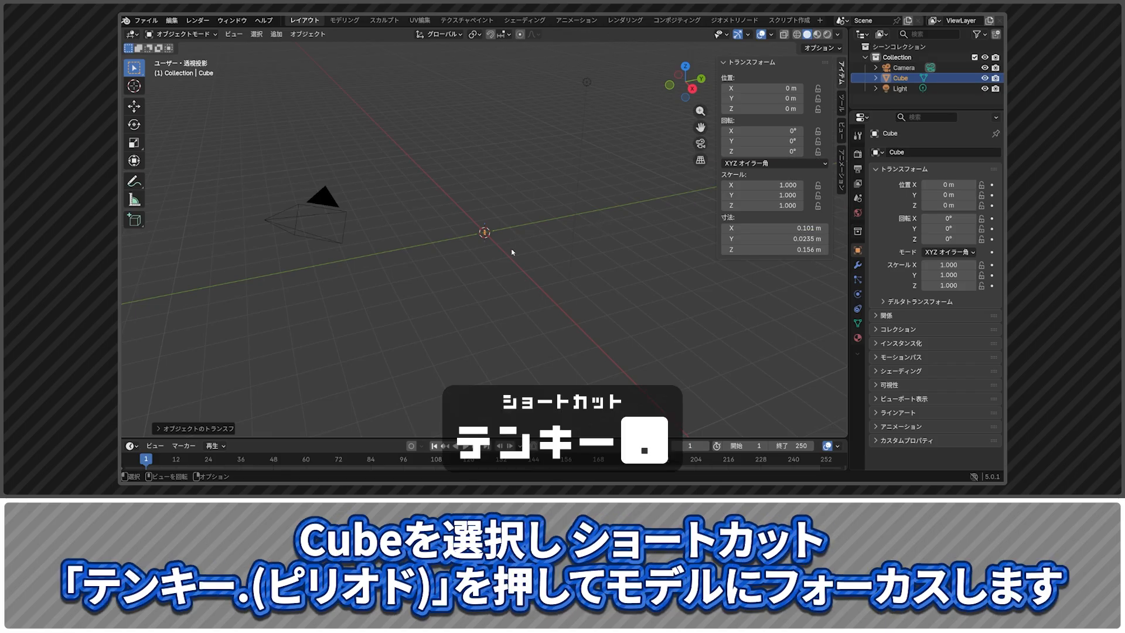
# Frame the cube in the viewport and put it in Edit Mode with face selection
pyautogui.press('KP_Decimal')
pyautogui.moveTo(493, 294); pyautogui.dragTo(555, 252, button='middle')
pyautogui.scroll(-3, 583, 259)
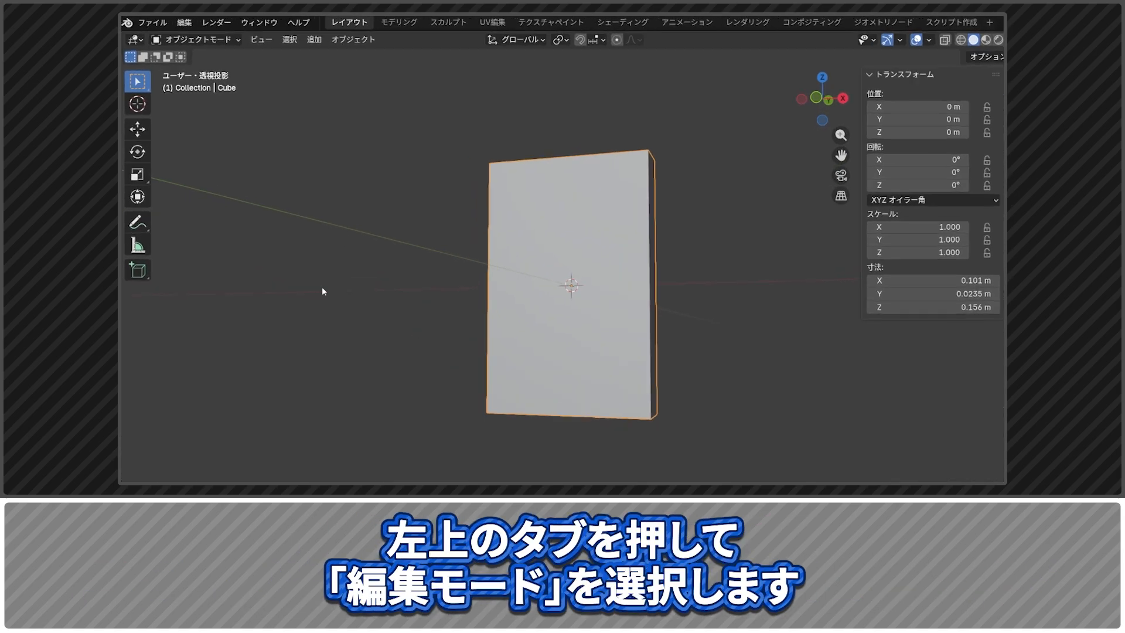
pyautogui.click(182, 34)
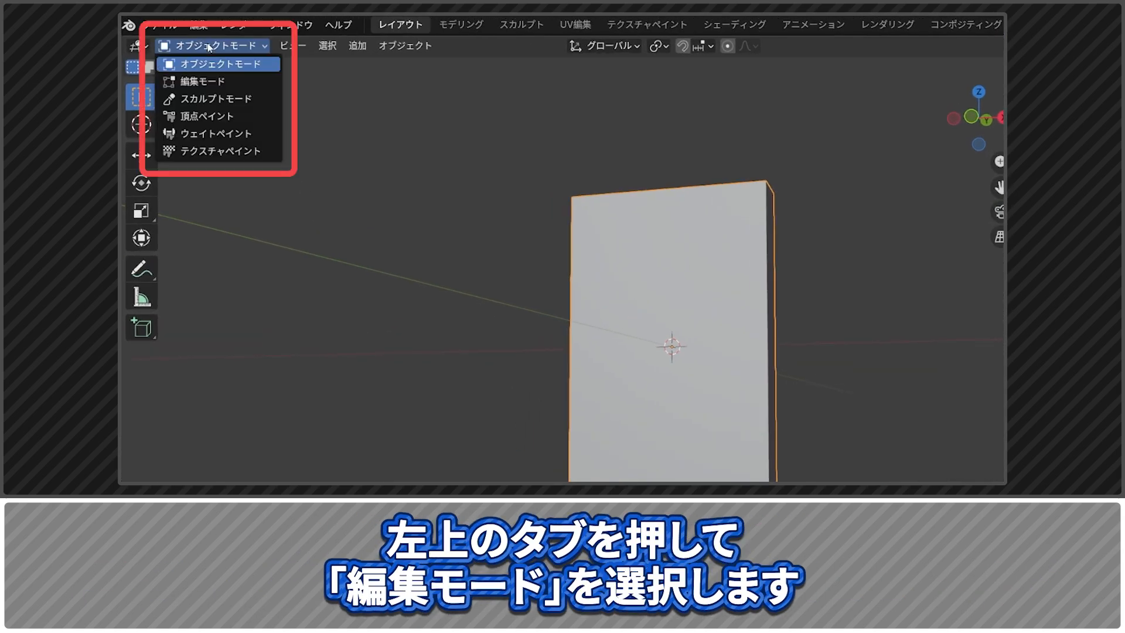
pyautogui.click(208, 81)
pyautogui.press('Tab')
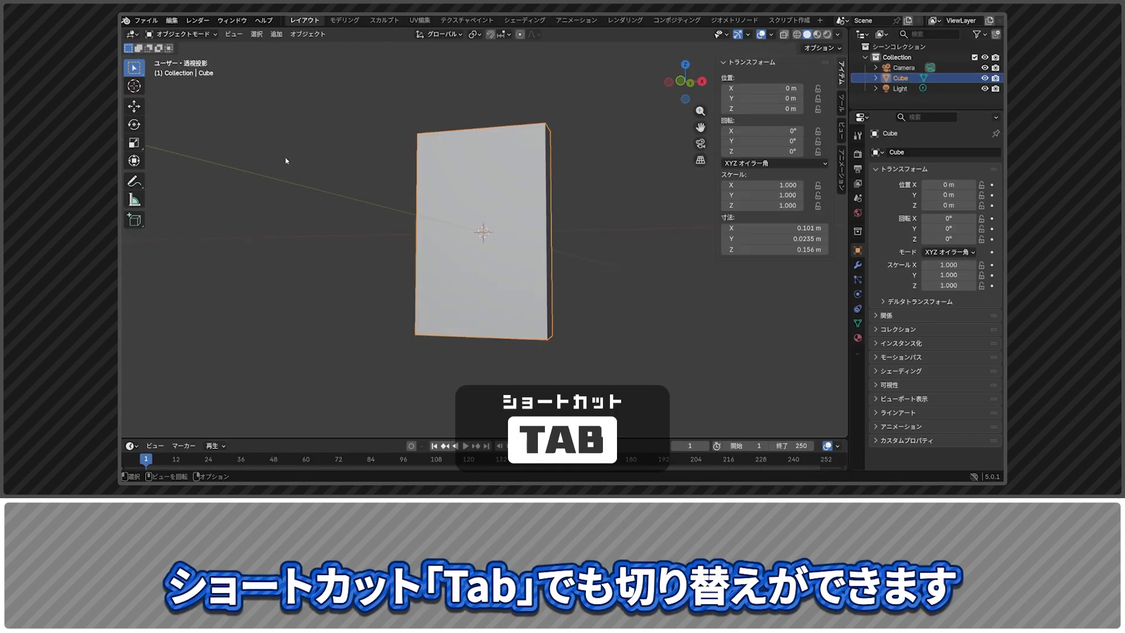
pyautogui.press('Tab')
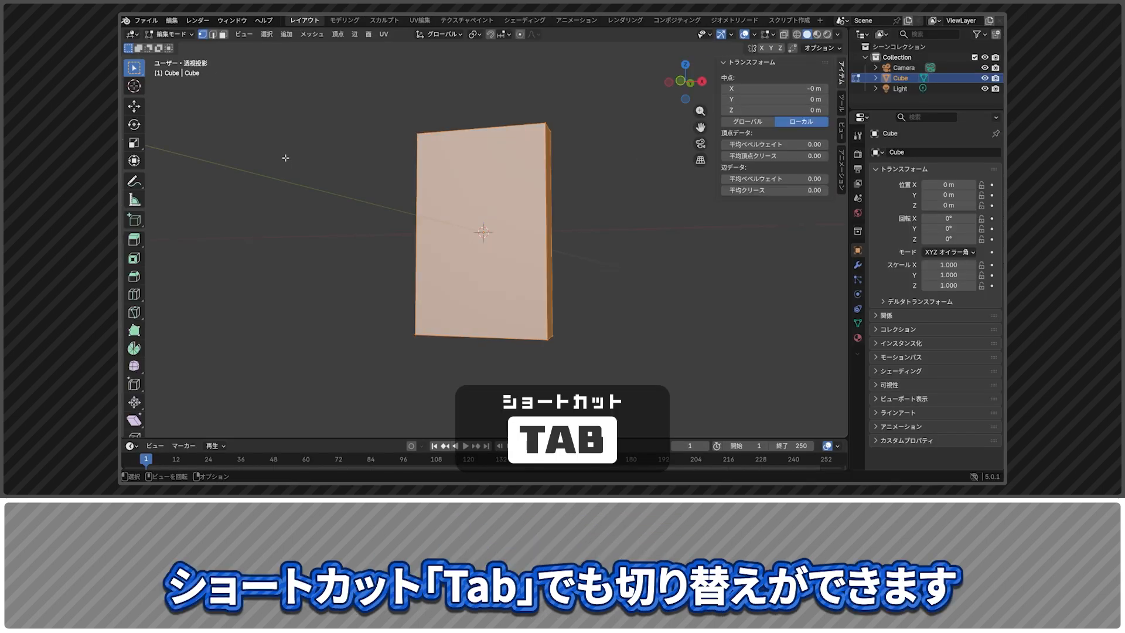
pyautogui.press('Tab')
pyautogui.press('Tab')
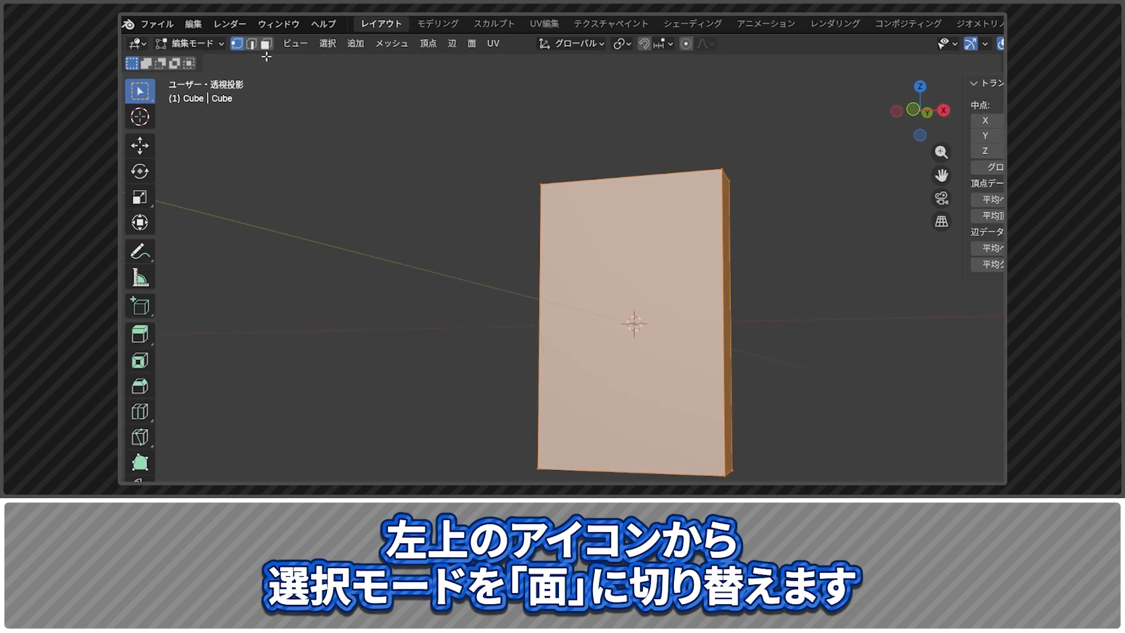
pyautogui.click(223, 35)
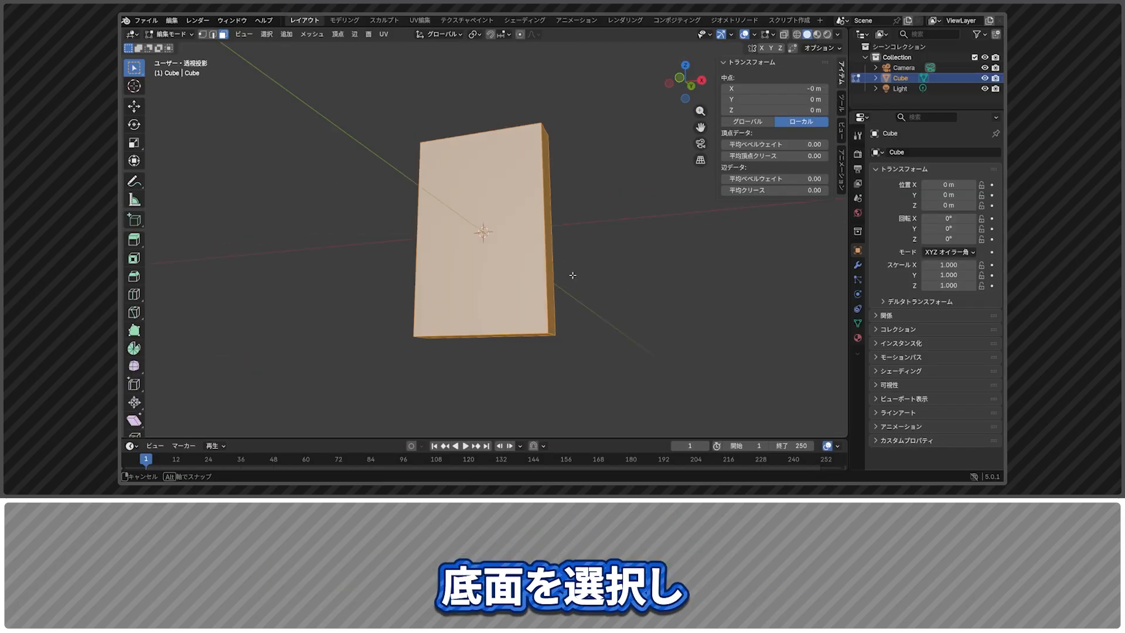
# Select the bottom face of the box and snap the 3D cursor to it
pyautogui.moveTo(572, 273); pyautogui.dragTo(572, 244, button='middle')
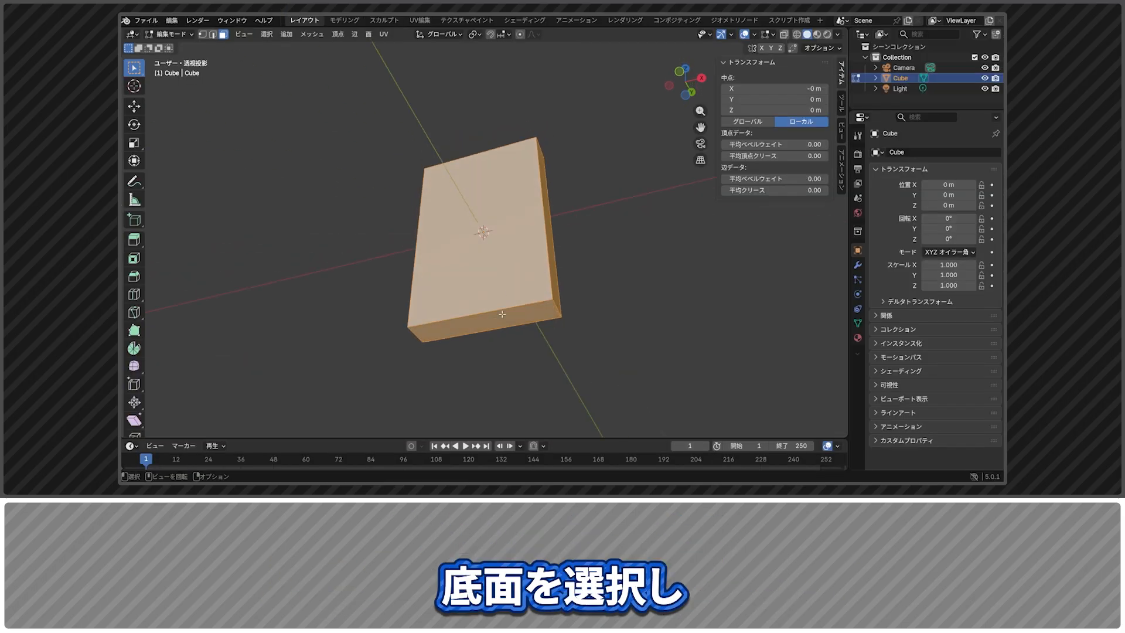
pyautogui.click(491, 322)
pyautogui.hotkey('shift', 's')
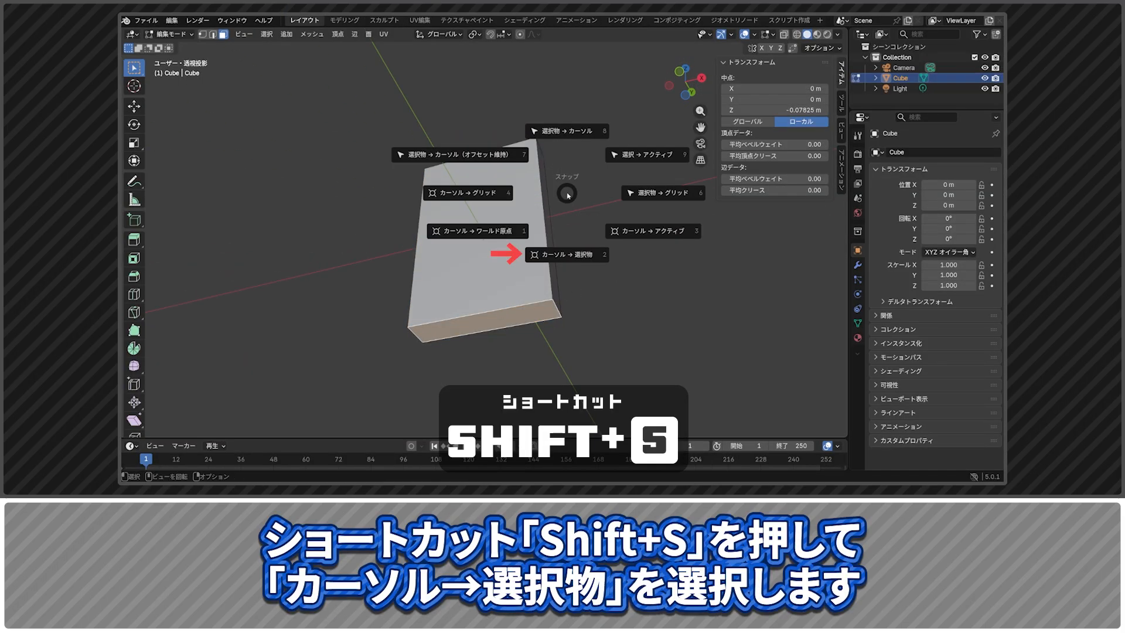
pyautogui.click(567, 256)
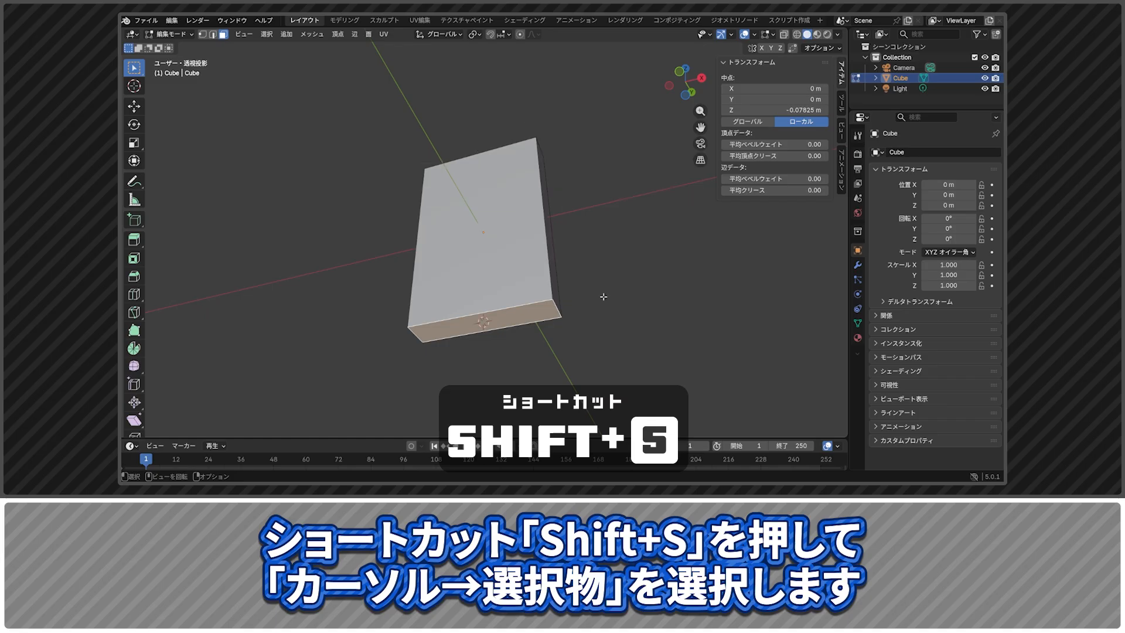
# Return to Object Mode and move the box's origin to the 3D cursor
pyautogui.click(169, 34)
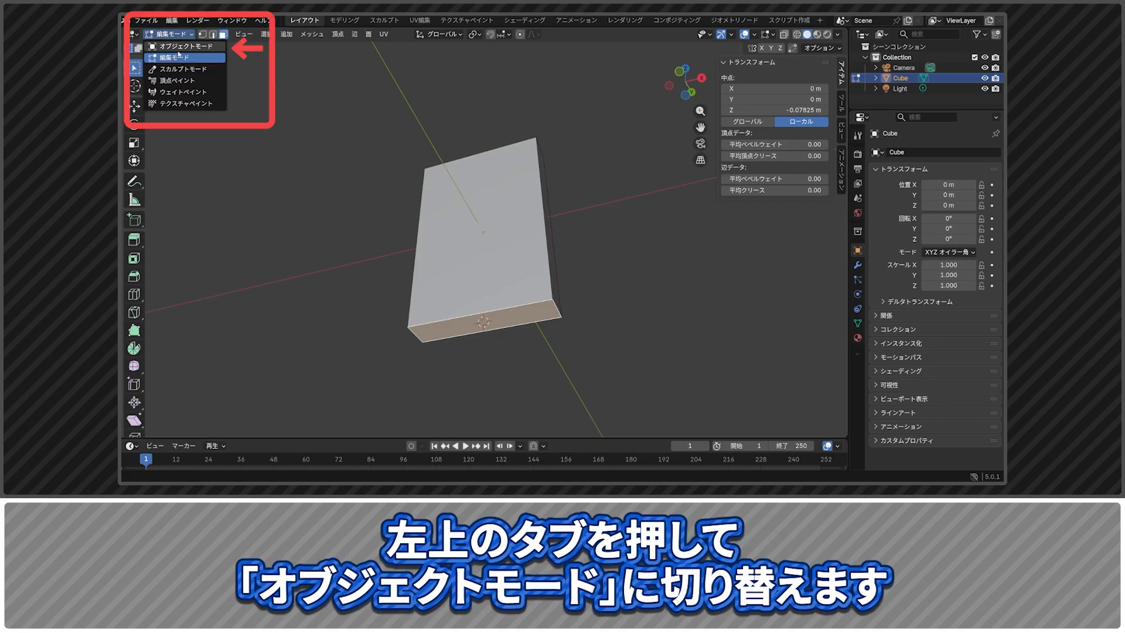
pyautogui.click(178, 50)
pyautogui.rightClick(544, 233)
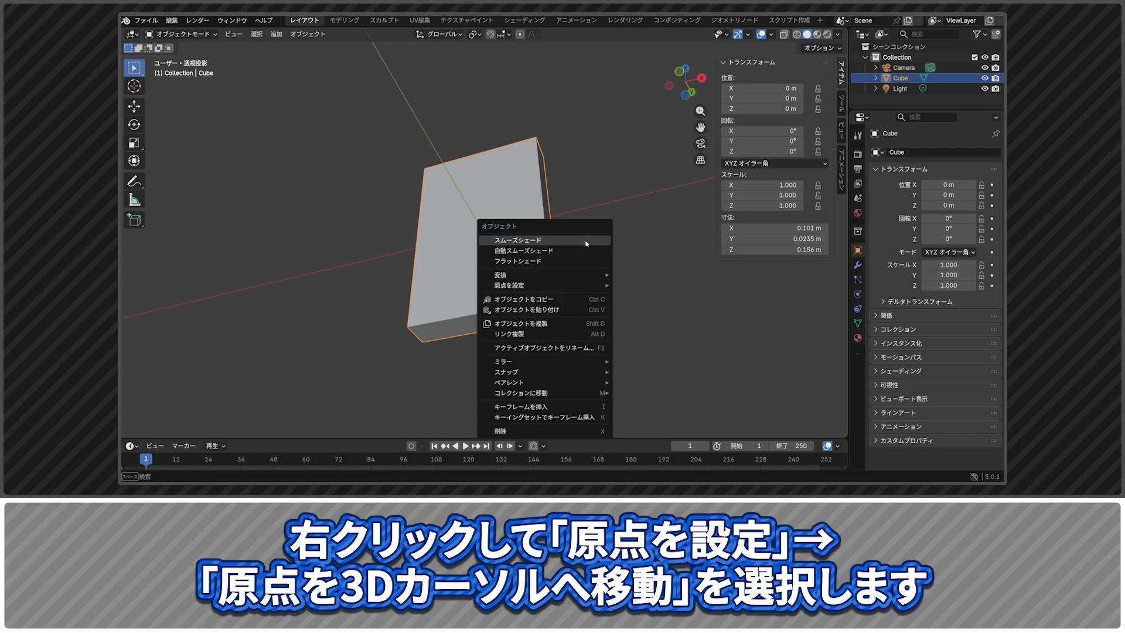
pyautogui.moveTo(574, 285)
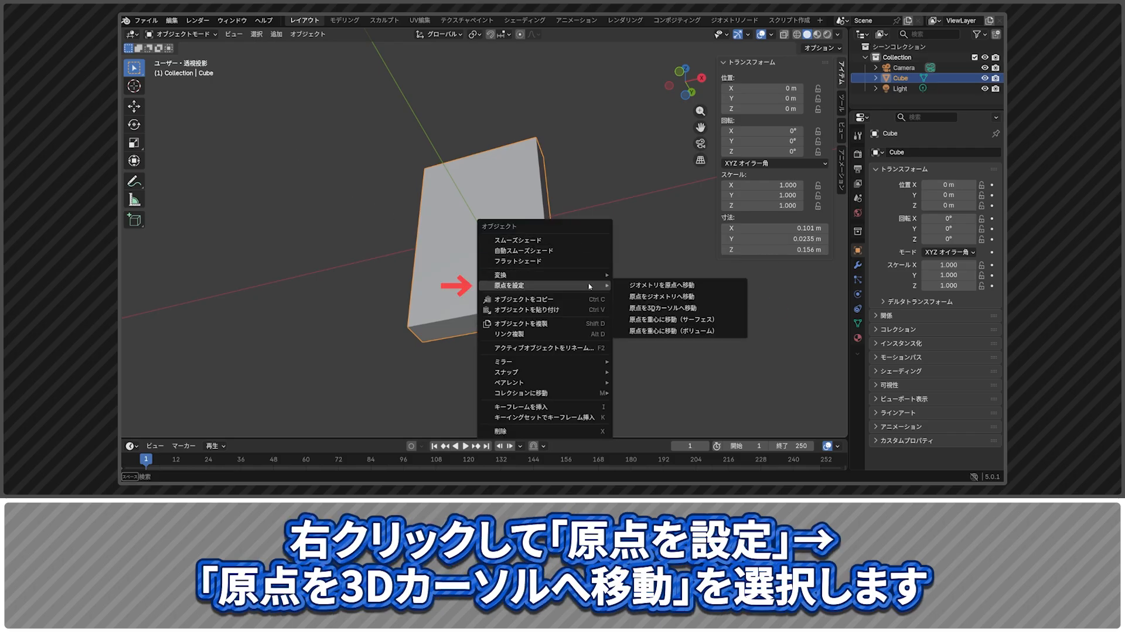
pyautogui.click(732, 309)
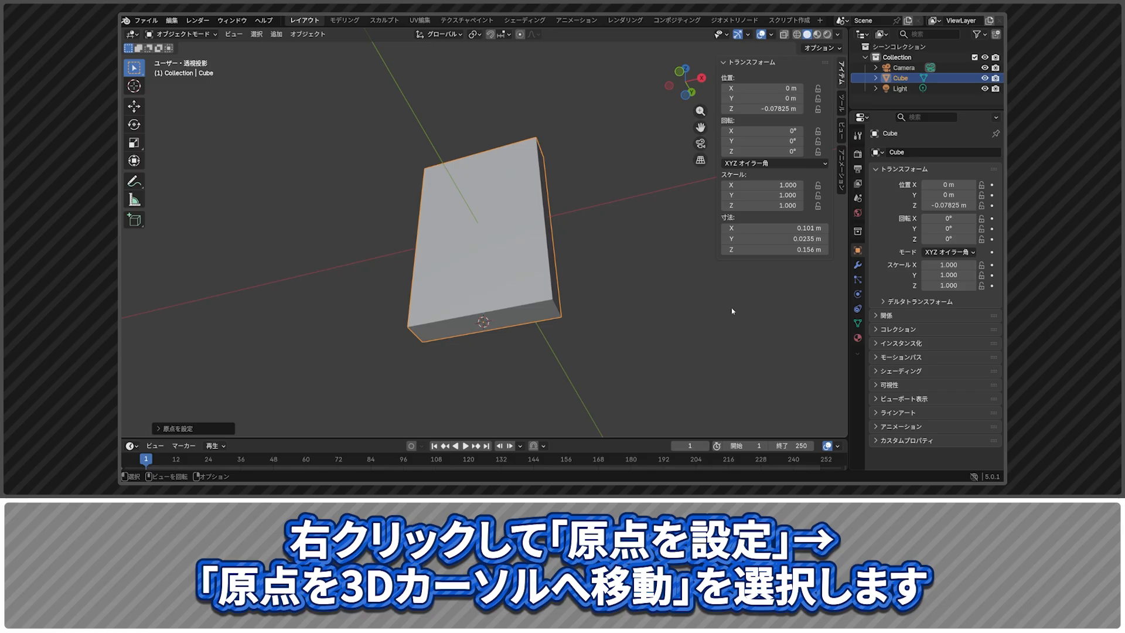
# Set the box's Z location to 0 so its base rests on the ground plane
pyautogui.click(776, 109)
pyautogui.write('0')
pyautogui.press('Return')
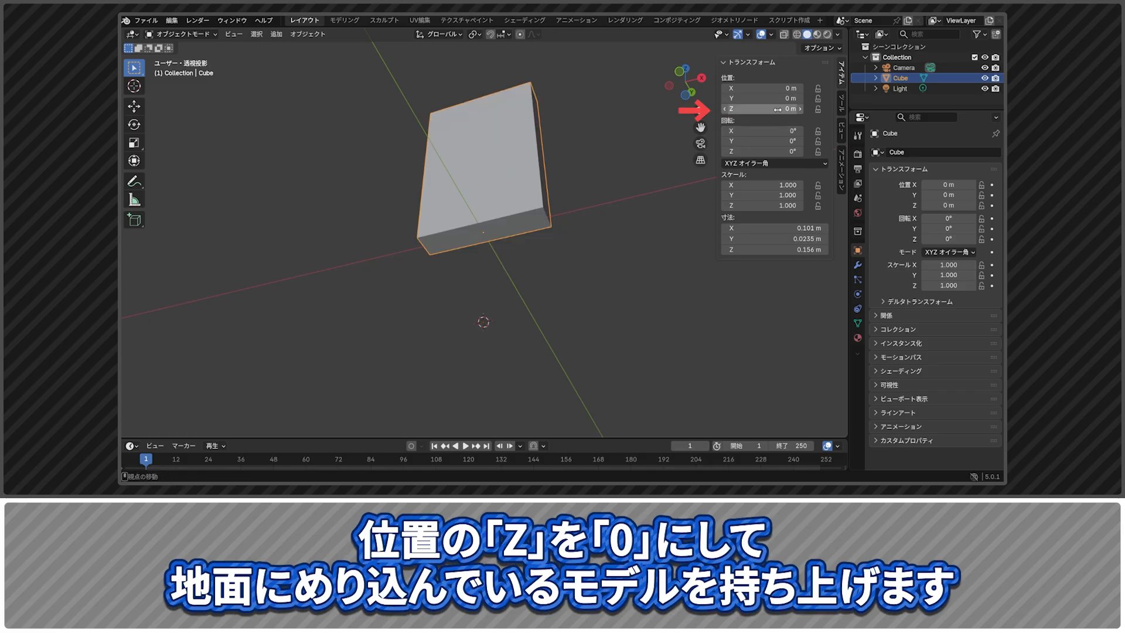
# Add a Bevel modifier to the box to round its edges
pyautogui.moveTo(609, 194); pyautogui.dragTo(602, 231, button='middle')
pyautogui.click(857, 265)
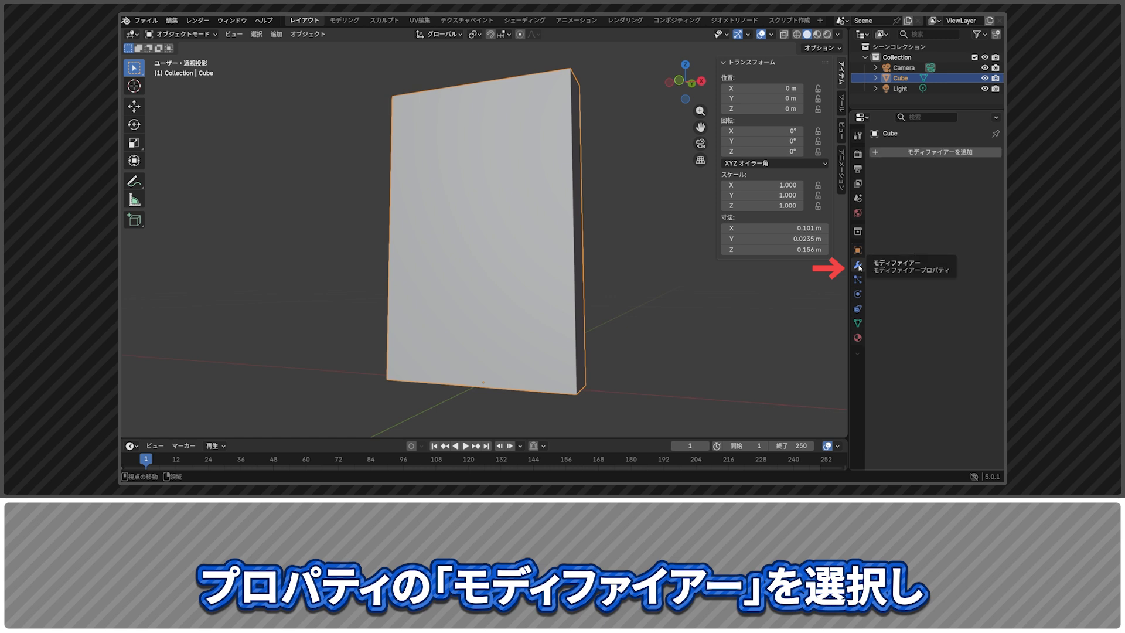
pyautogui.click(948, 152)
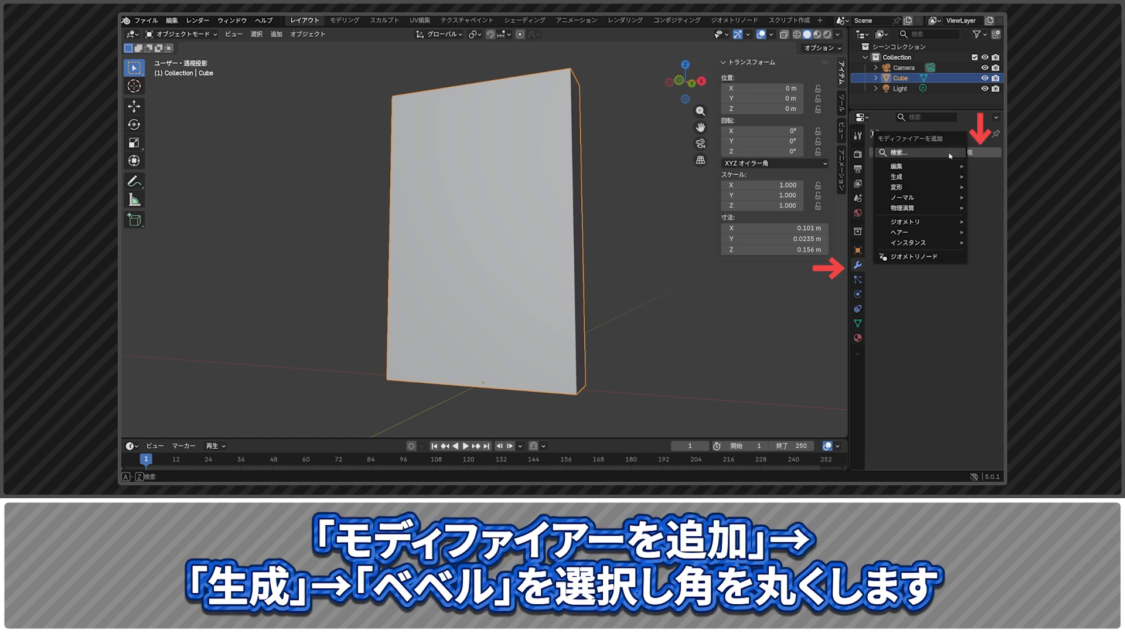
pyautogui.moveTo(931, 176)
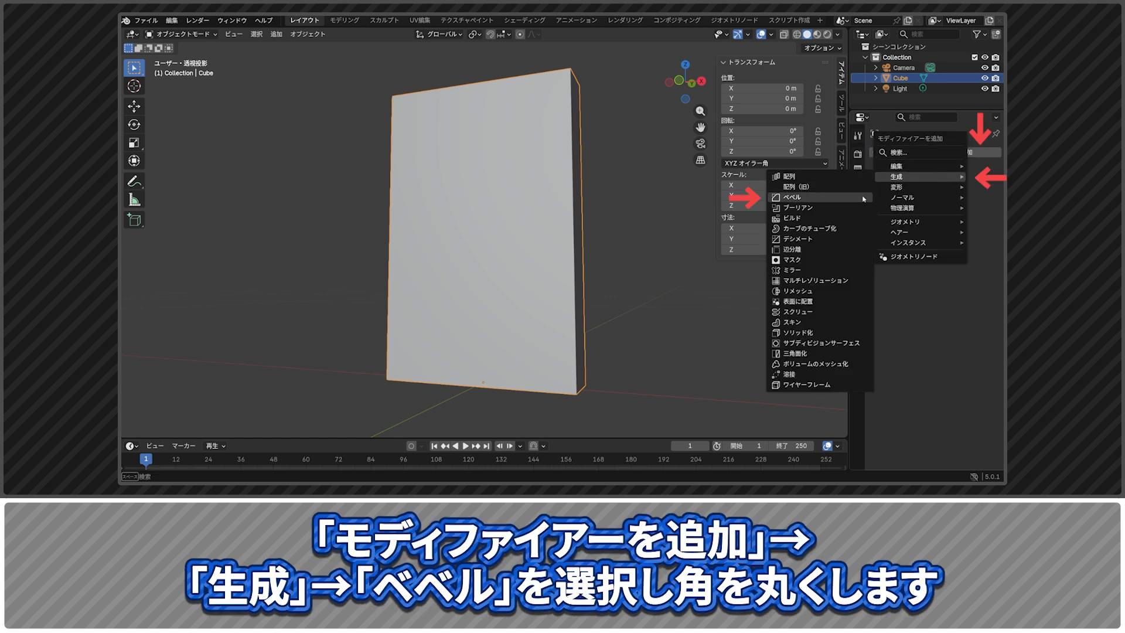
pyautogui.click(863, 201)
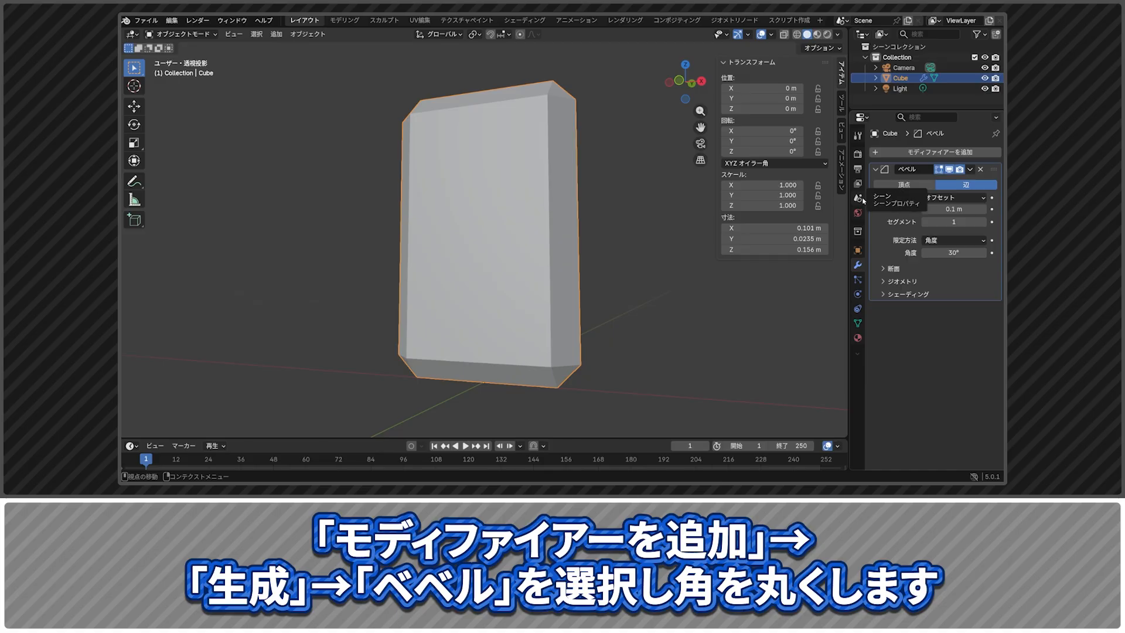
# Set the bevel amount to 0.5 mm and the number of segments to 4
pyautogui.click(954, 208)
pyautogui.write('0.5mm')
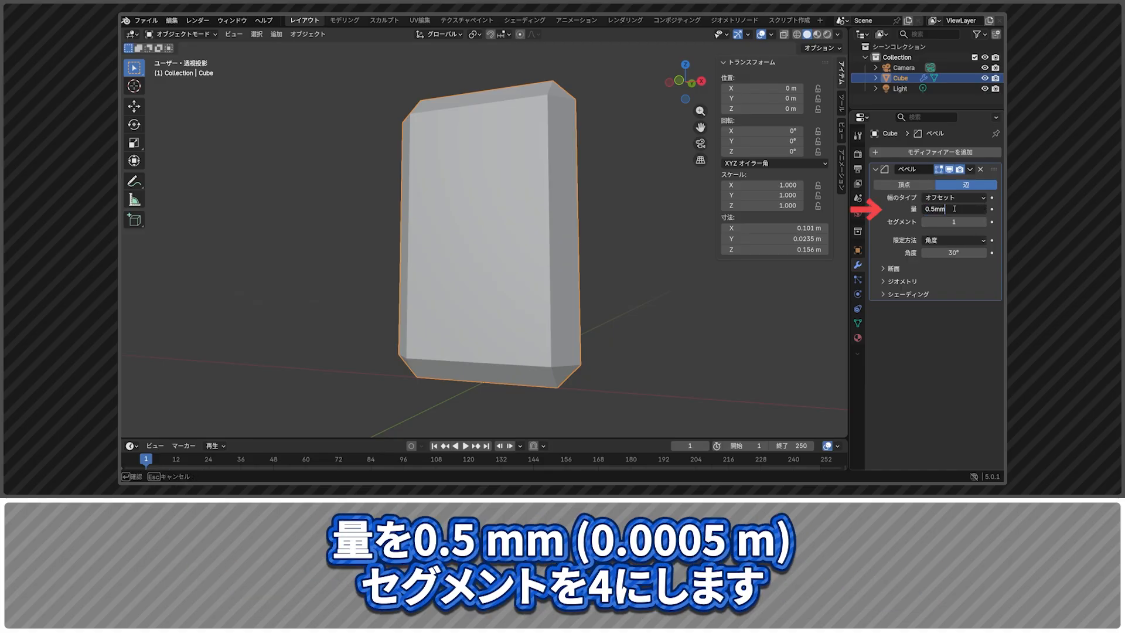
pyautogui.press('Return')
pyautogui.click(957, 222)
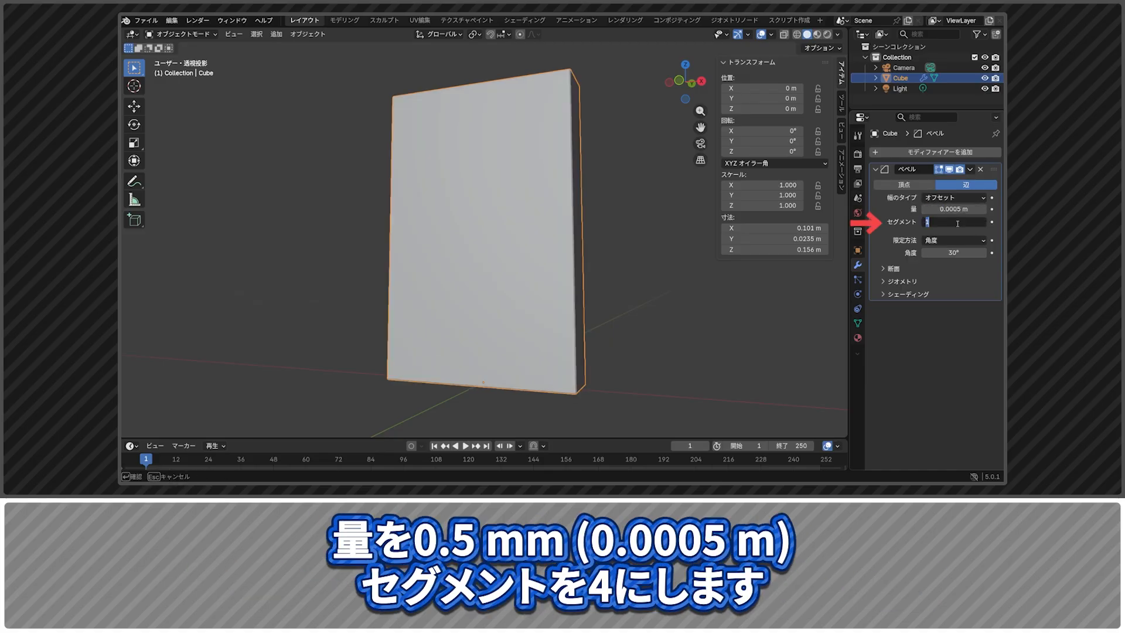
pyautogui.press('Return')
# Apply Shade Auto Smooth to the box so its beveled corners look smooth
pyautogui.moveTo(621, 176); pyautogui.dragTo(540, 159, button='middle')
pyautogui.scroll(5, 562, 143)
pyautogui.scroll(3, 549, 234)
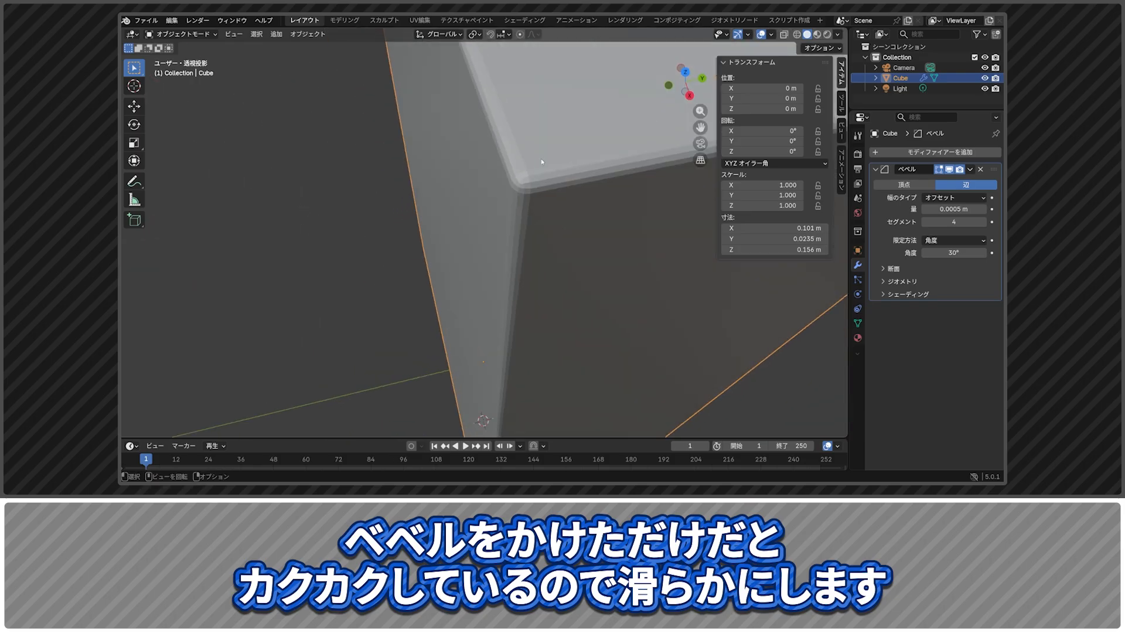
pyautogui.rightClick(323, 123)
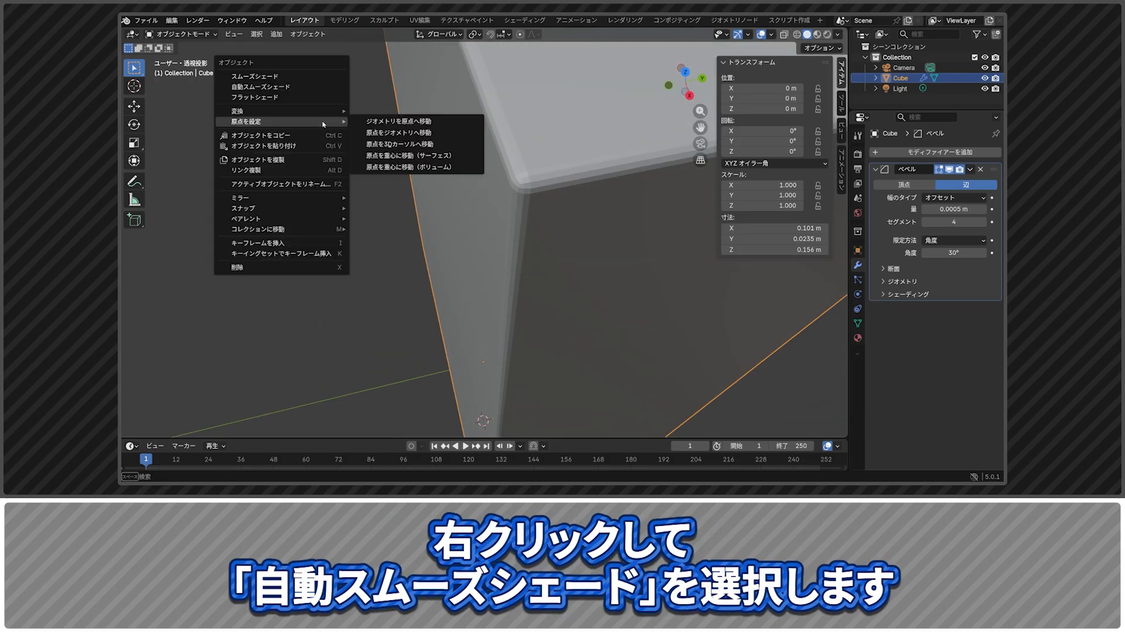
pyautogui.click(329, 89)
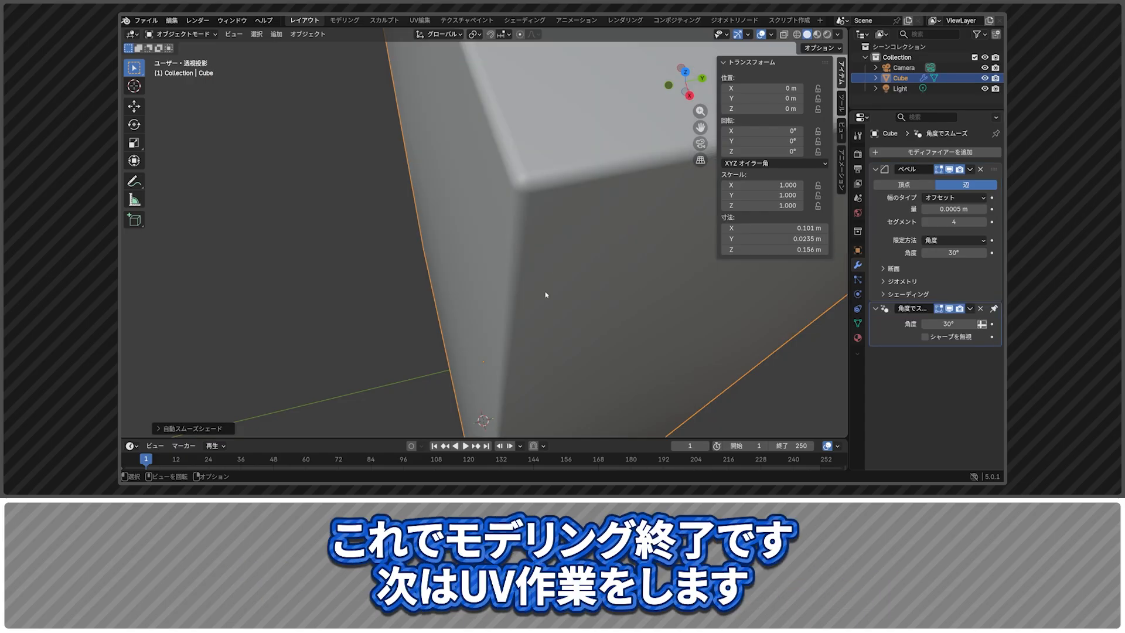
# In the UV Editing workspace, frame the whole box and set the mesh selection mode to edges
pyautogui.moveTo(548, 297); pyautogui.dragTo(597, 224, button='middle')
pyautogui.scroll(-5, 629, 230)
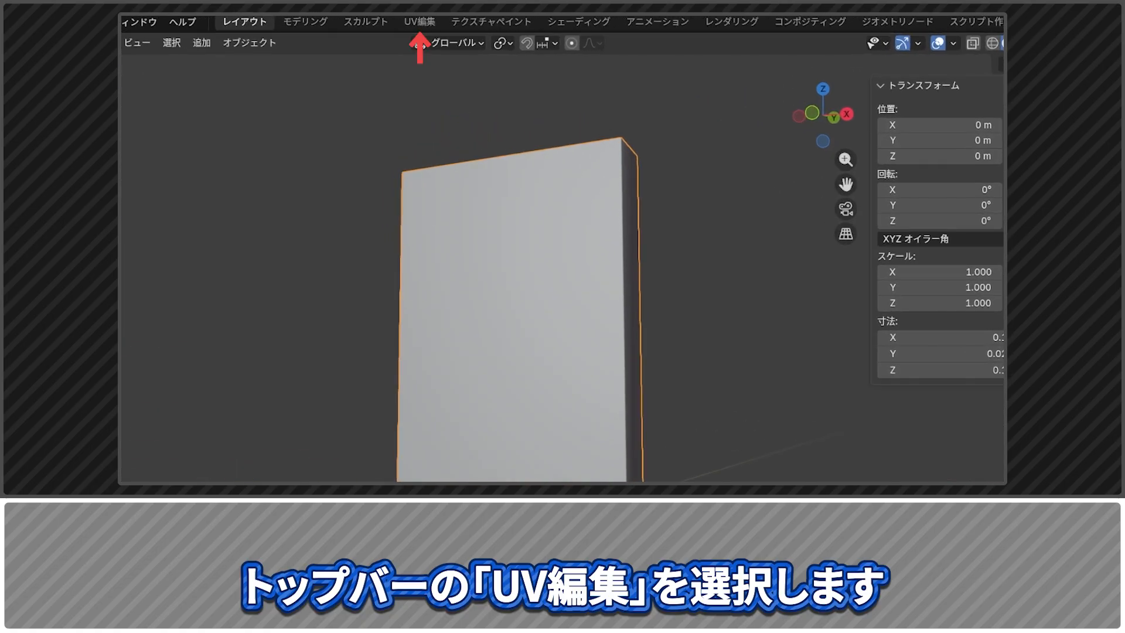
pyautogui.click(420, 22)
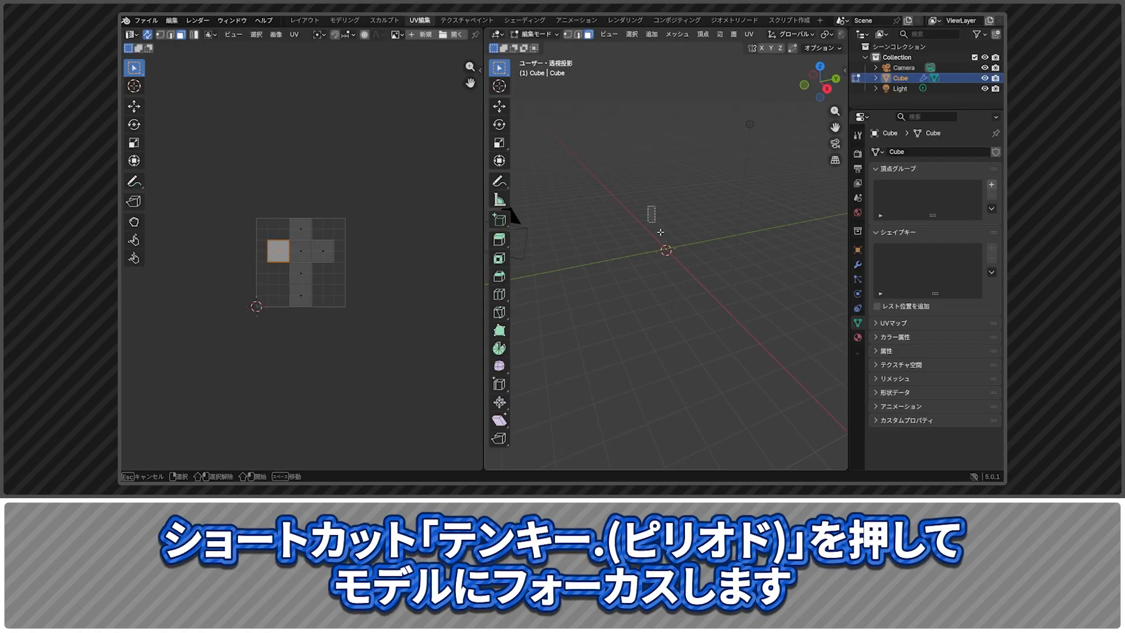
pyautogui.moveTo(660, 232); pyautogui.dragTo(686, 279)
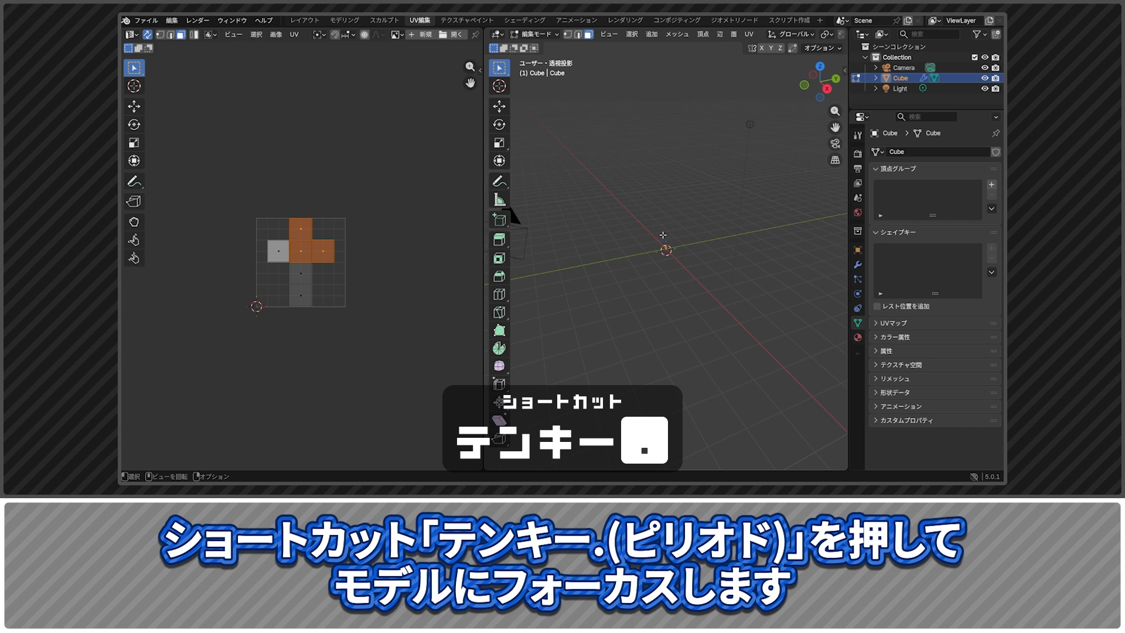
pyautogui.press('KP_Decimal')
pyautogui.moveTo(675, 286); pyautogui.dragTo(627, 290, button='middle')
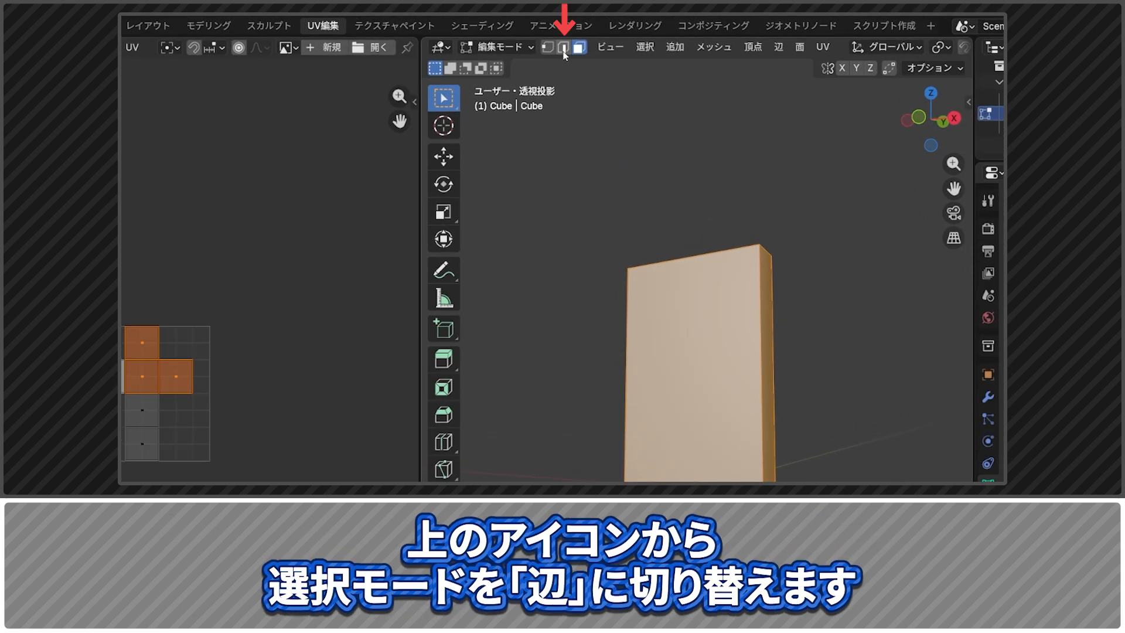
pyautogui.click(564, 52)
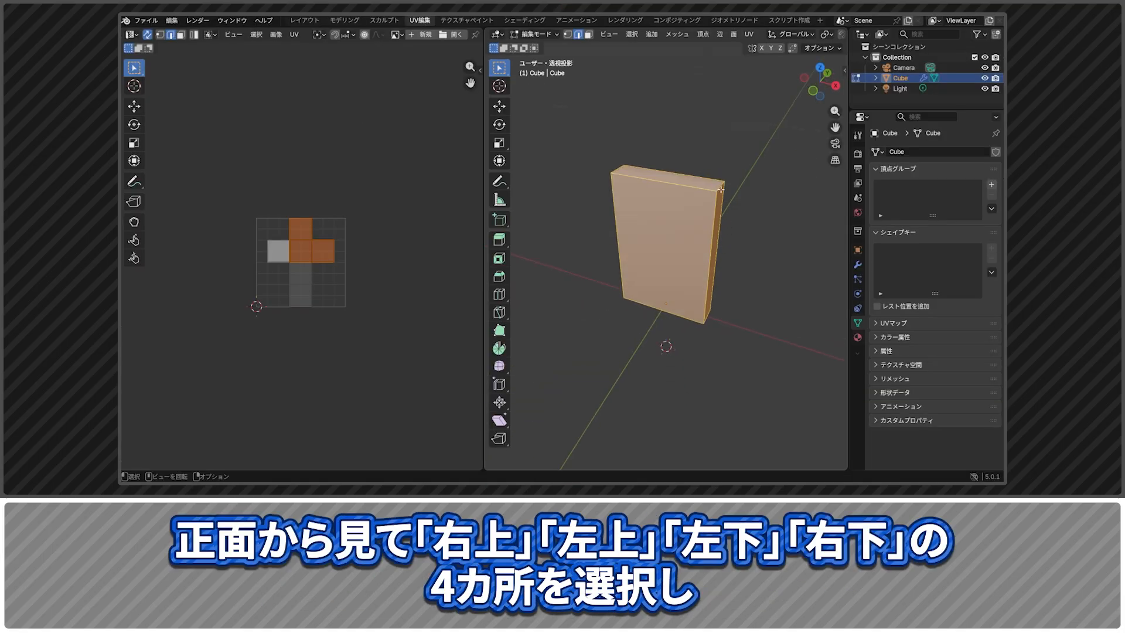
# Select the four short depth edges at the corners of the box's front face and mark them as seams
pyautogui.click(721, 188)
pyautogui.moveTo(721, 188); pyautogui.dragTo(618, 195, button='middle')
pyautogui.moveTo(649, 276); pyautogui.dragTo(718, 293, button='middle')
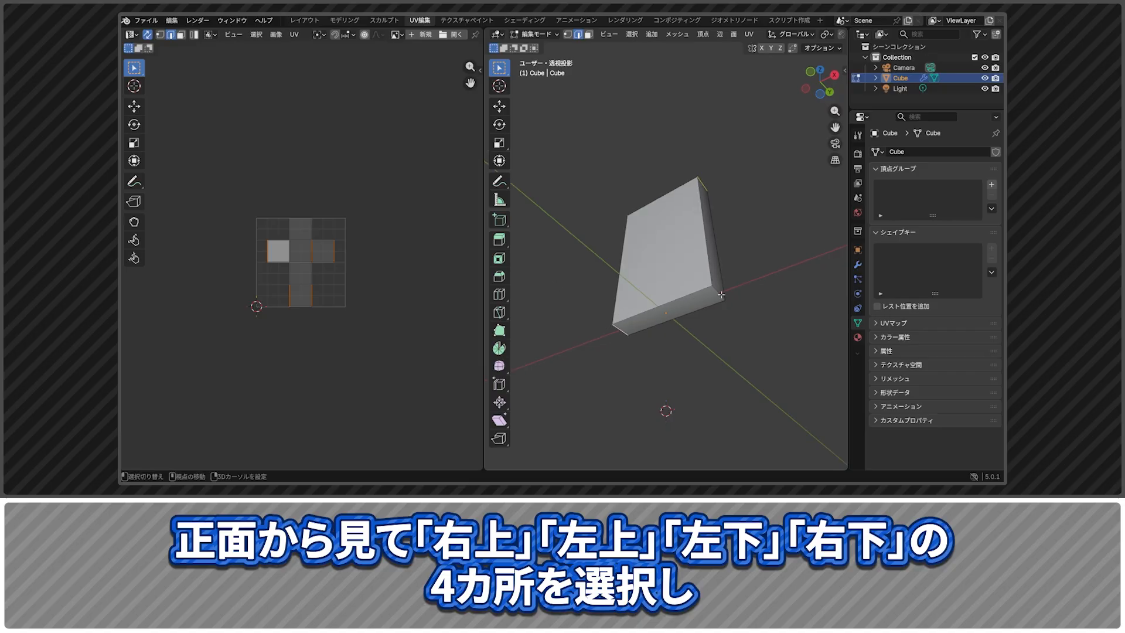
pyautogui.keyDown('shift'); pyautogui.click(716, 292); pyautogui.keyUp('shift')
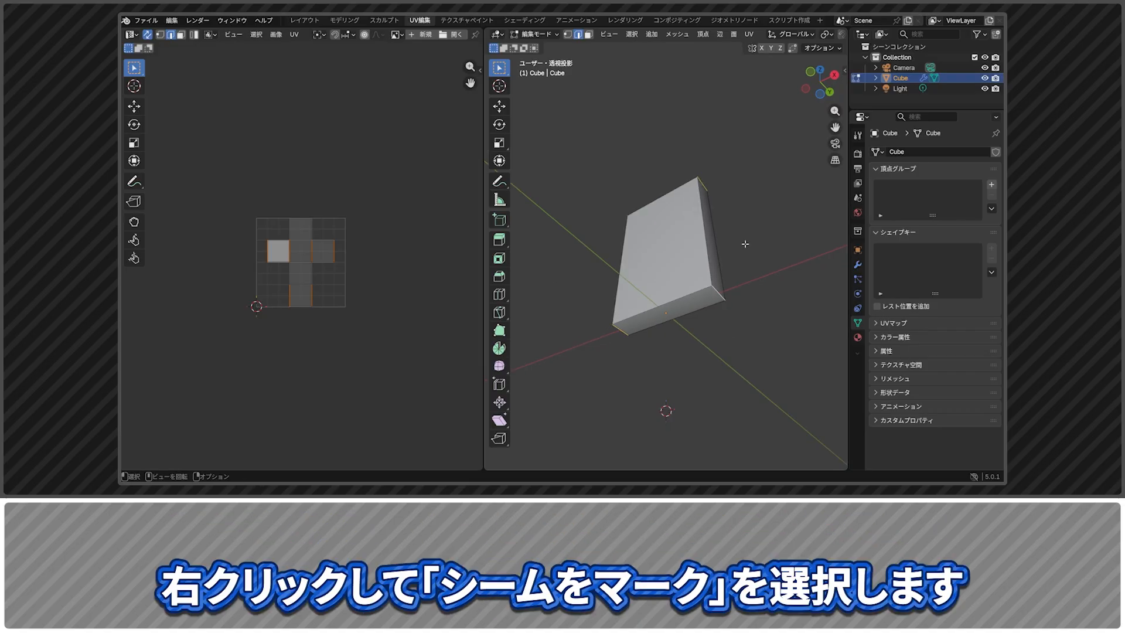
pyautogui.rightClick(745, 244)
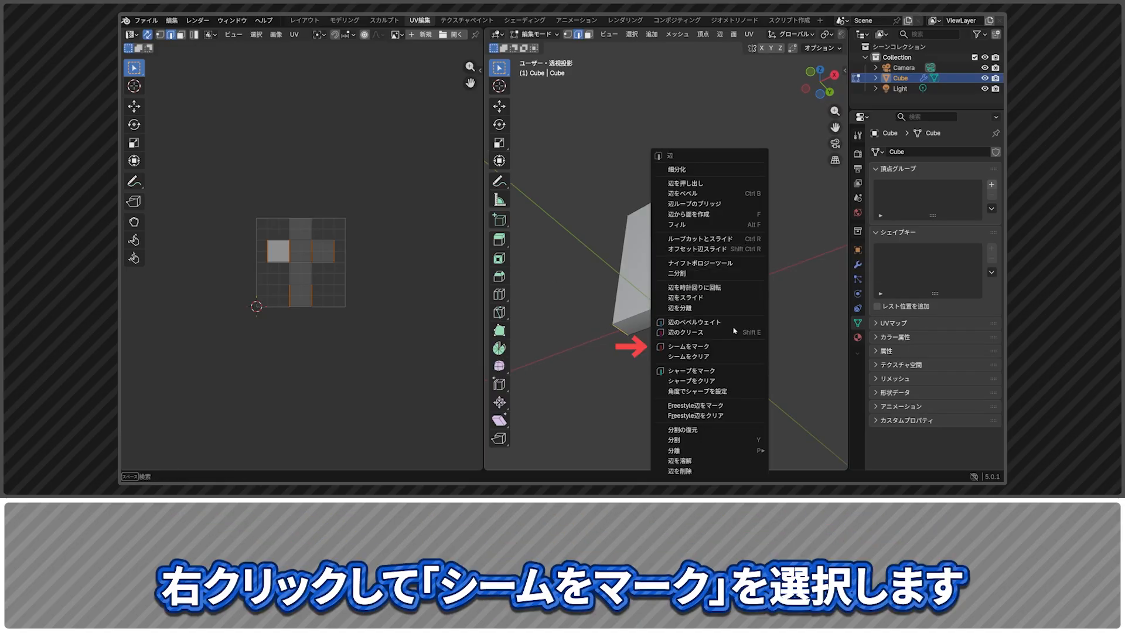
pyautogui.click(730, 350)
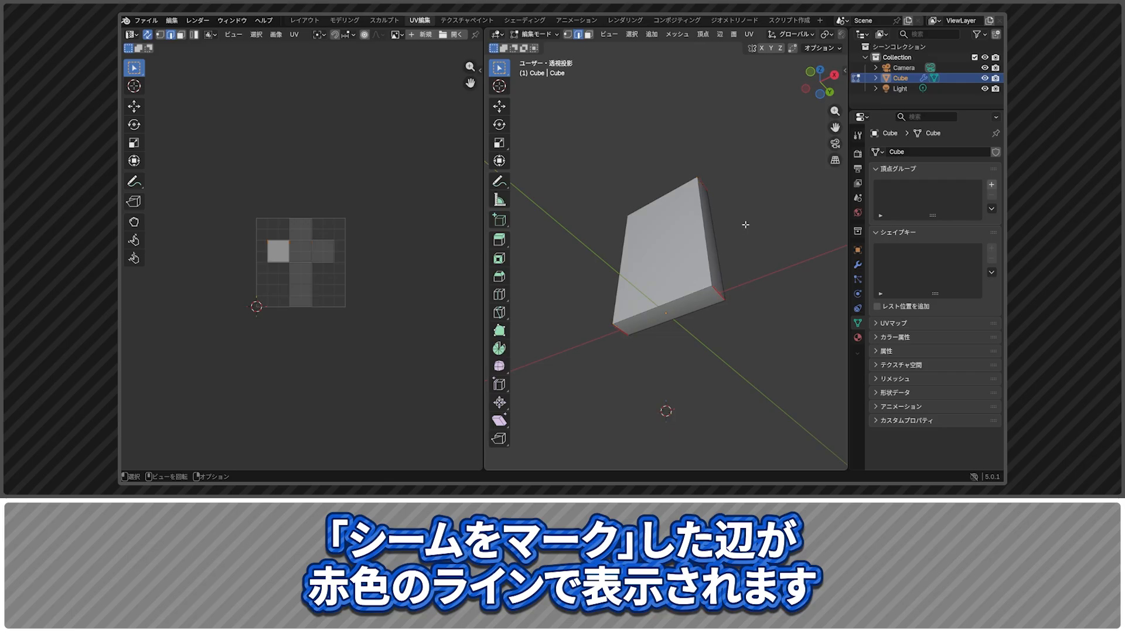
# Mark the upper, left and lower edges of the box's back face, as seen from behind, as seams
pyautogui.moveTo(740, 231); pyautogui.dragTo(609, 251, button='middle')
pyautogui.keyDown('shift'); pyautogui.click(659, 175); pyautogui.keyUp('shift')
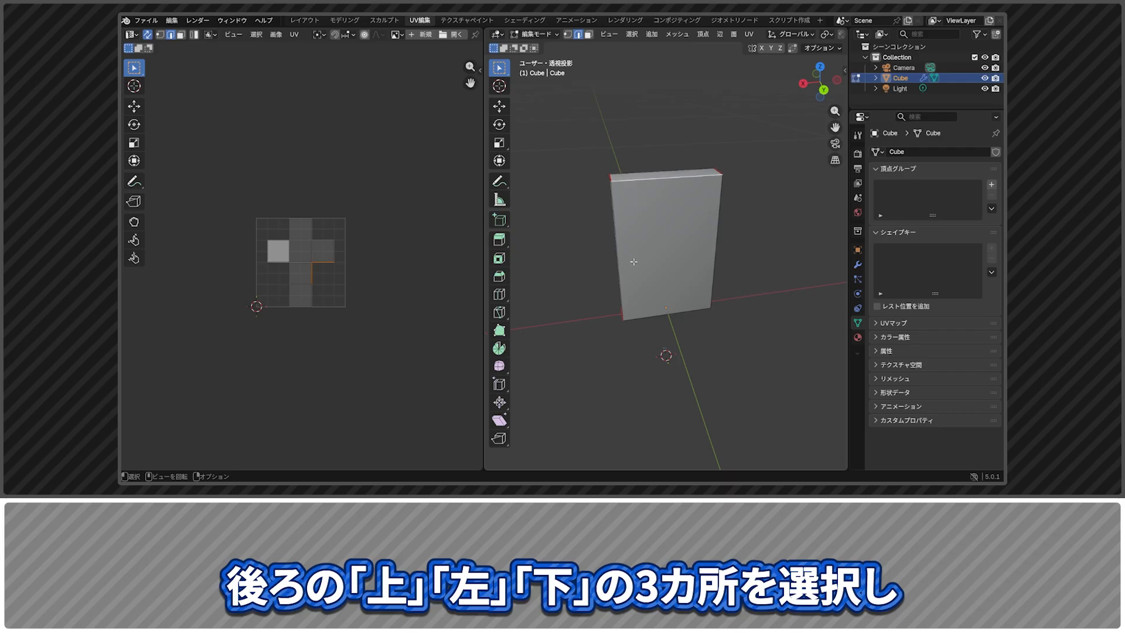
pyautogui.moveTo(659, 175); pyautogui.dragTo(653, 289, button='middle')
pyautogui.keyDown('shift'); pyautogui.click(627, 255); pyautogui.keyUp('shift')
pyautogui.keyDown('shift'); pyautogui.click(699, 326); pyautogui.keyUp('shift')
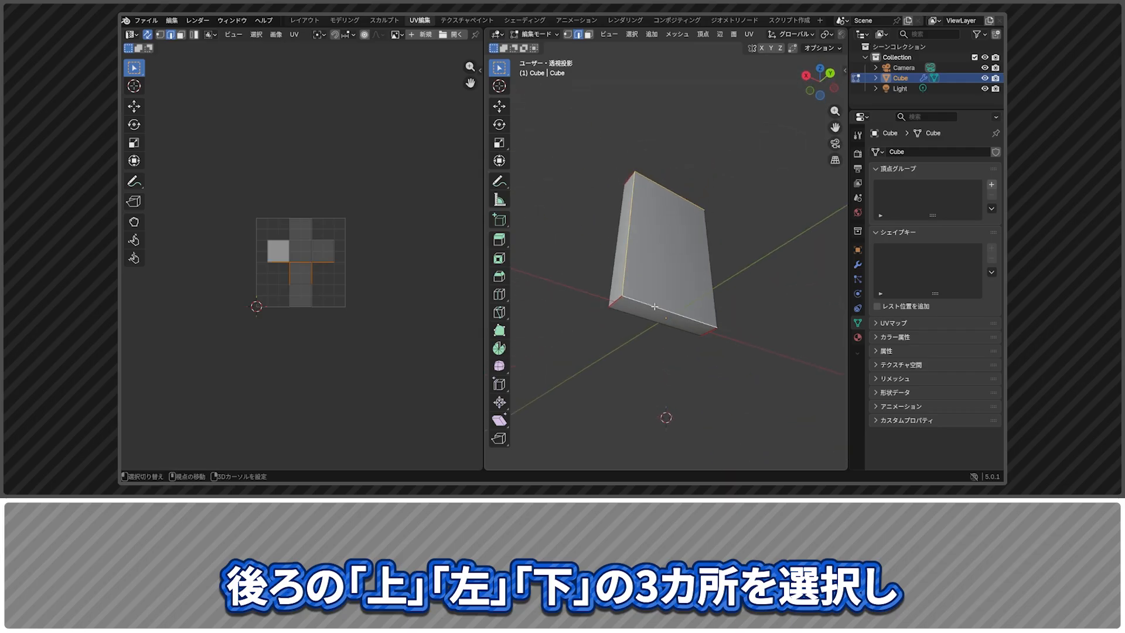
pyautogui.rightClick(708, 327)
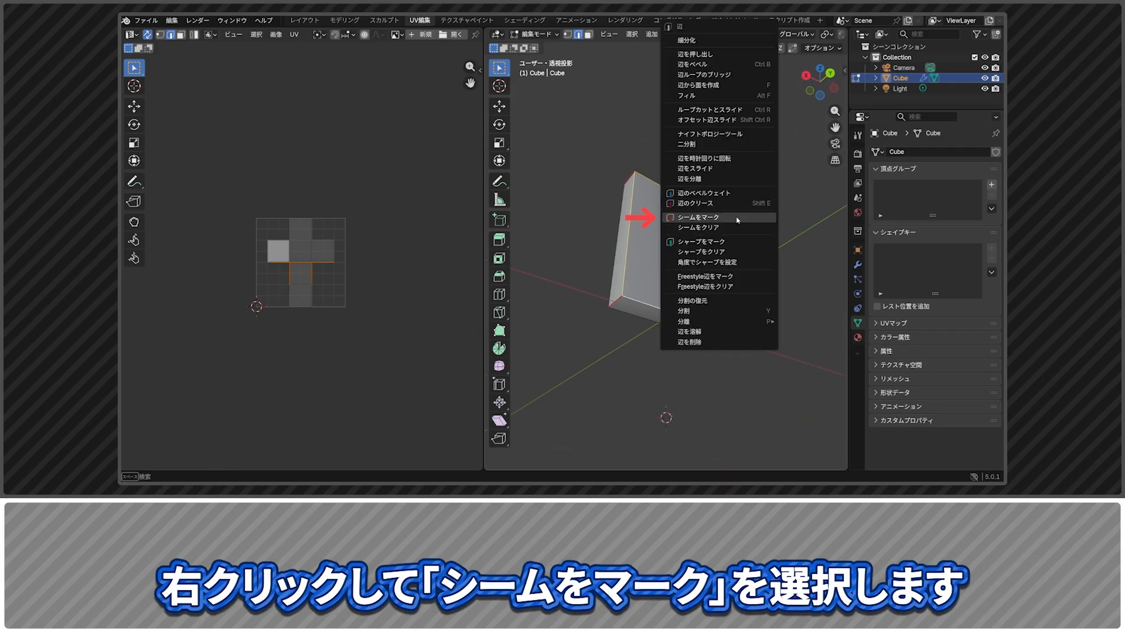
pyautogui.click(761, 219)
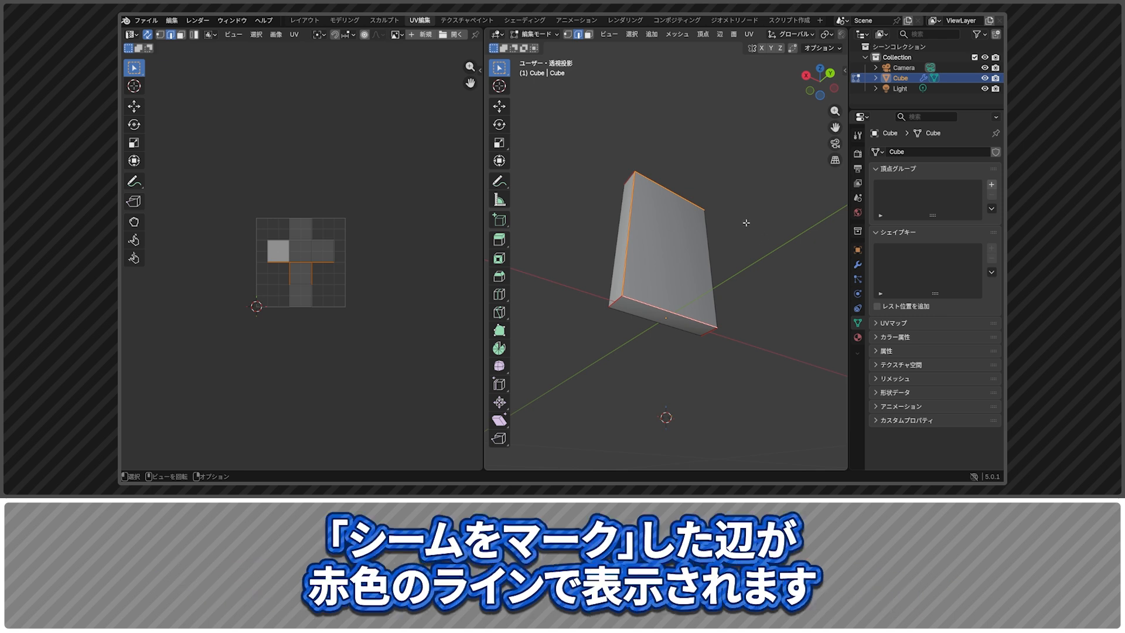
# Select the whole box mesh and unwrap it with the Conformal method
pyautogui.moveTo(727, 238); pyautogui.dragTo(749, 244, button='middle')
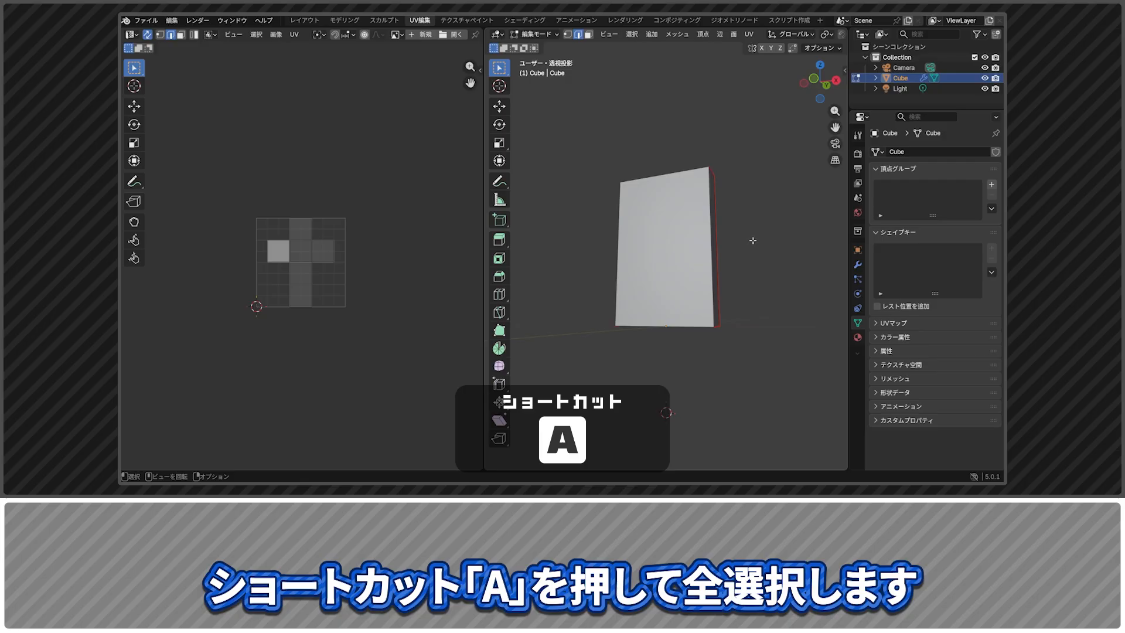
pyautogui.press('a')
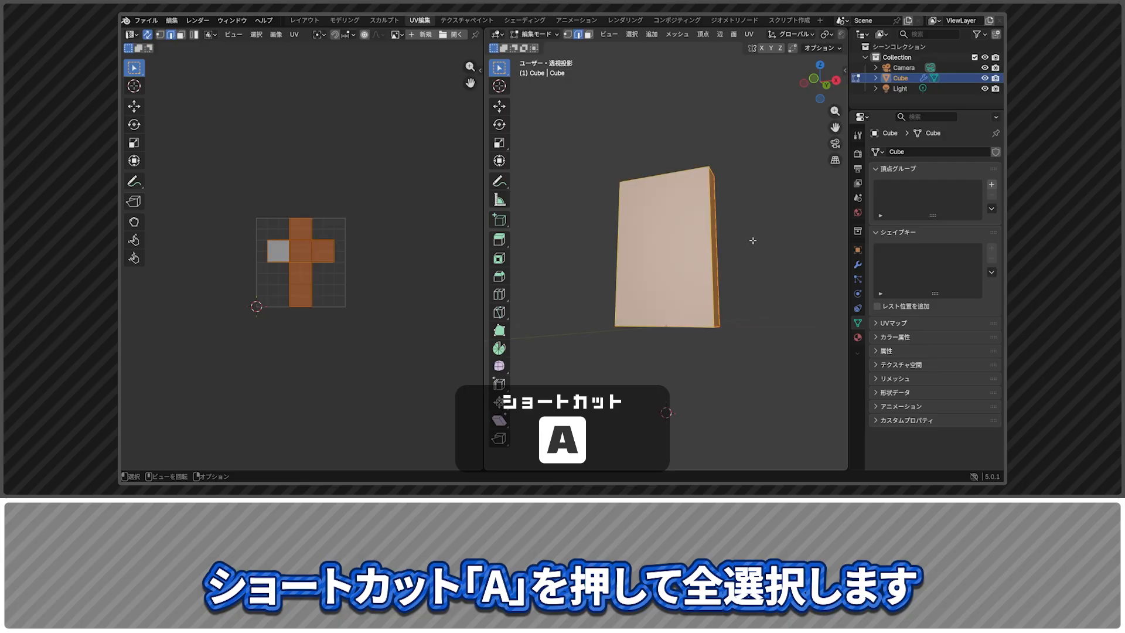
pyautogui.click(749, 34)
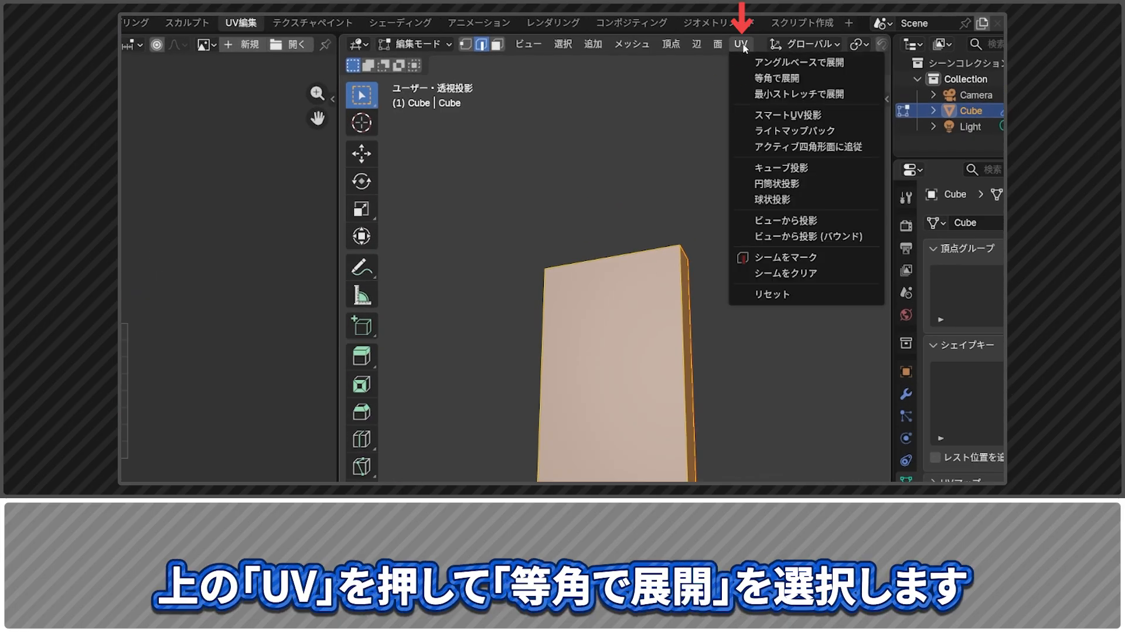
pyautogui.click(845, 75)
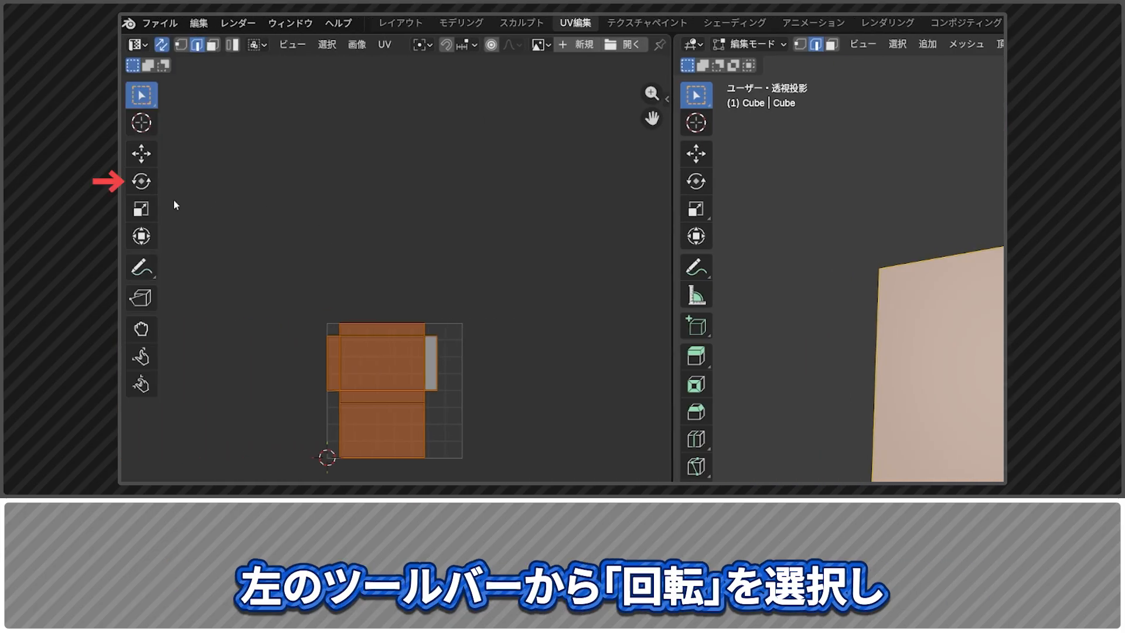
# Rotate the unwrapped UV layout by -90 degrees in the UV editor
pyautogui.click(121, 181)
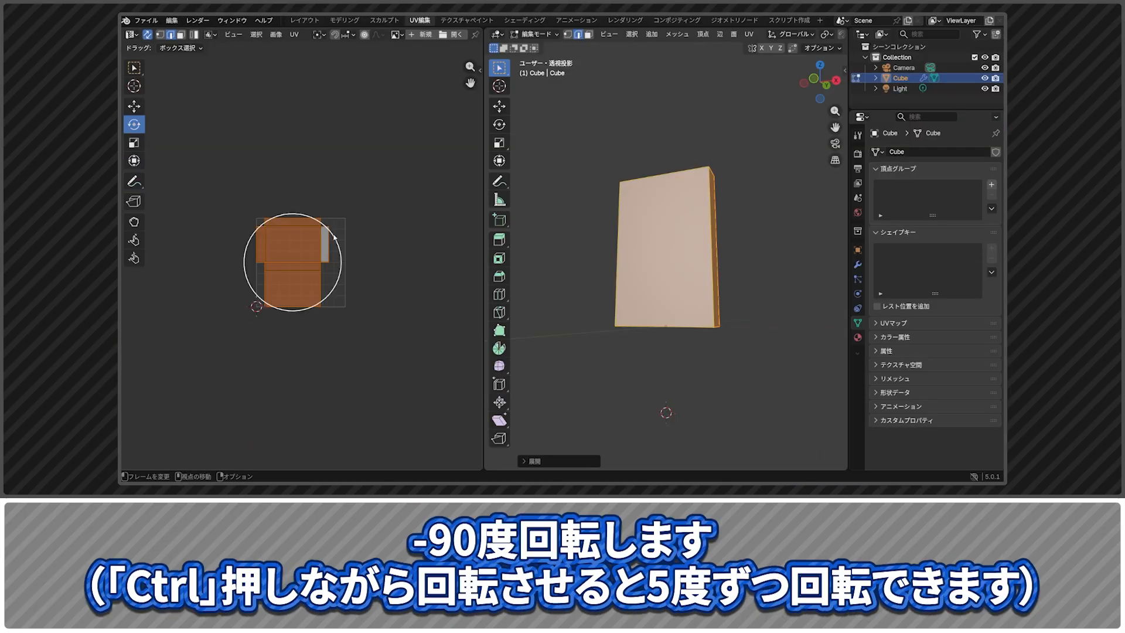
pyautogui.moveTo(442, 352); pyautogui.dragTo(455, 383)
pyautogui.keyDown('ctrl'); pyautogui.moveTo(341, 259); pyautogui.dragTo(318, 304); pyautogui.keyUp('ctrl')
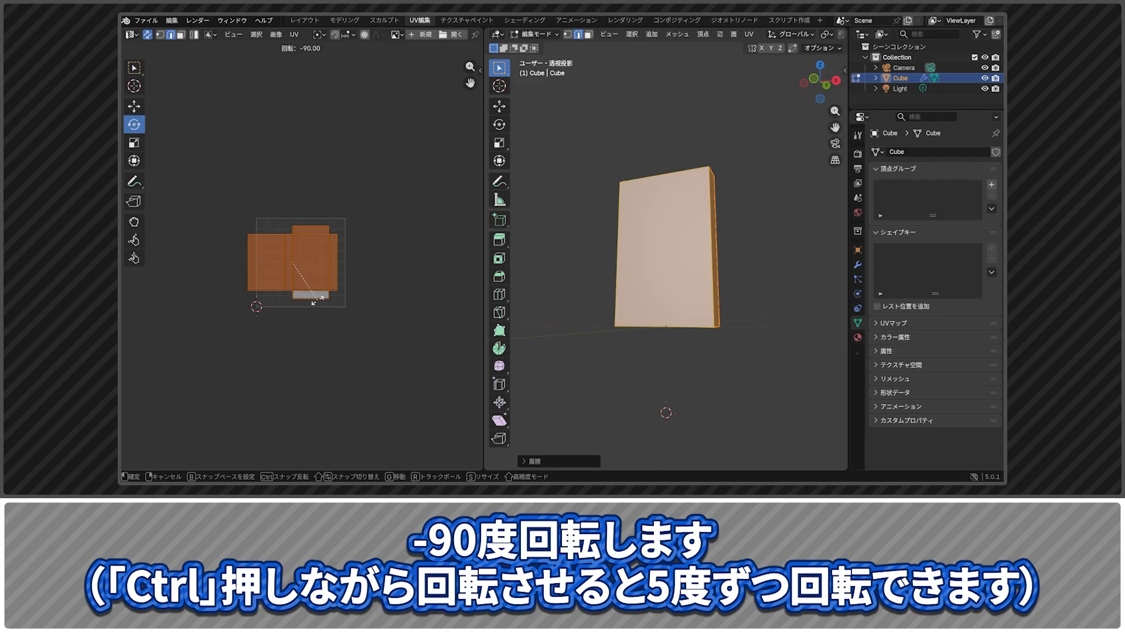
# In the Shading workspace, add an Image Texture node beside the Principled BSDF node of the box's material
pyautogui.click(514, 30)
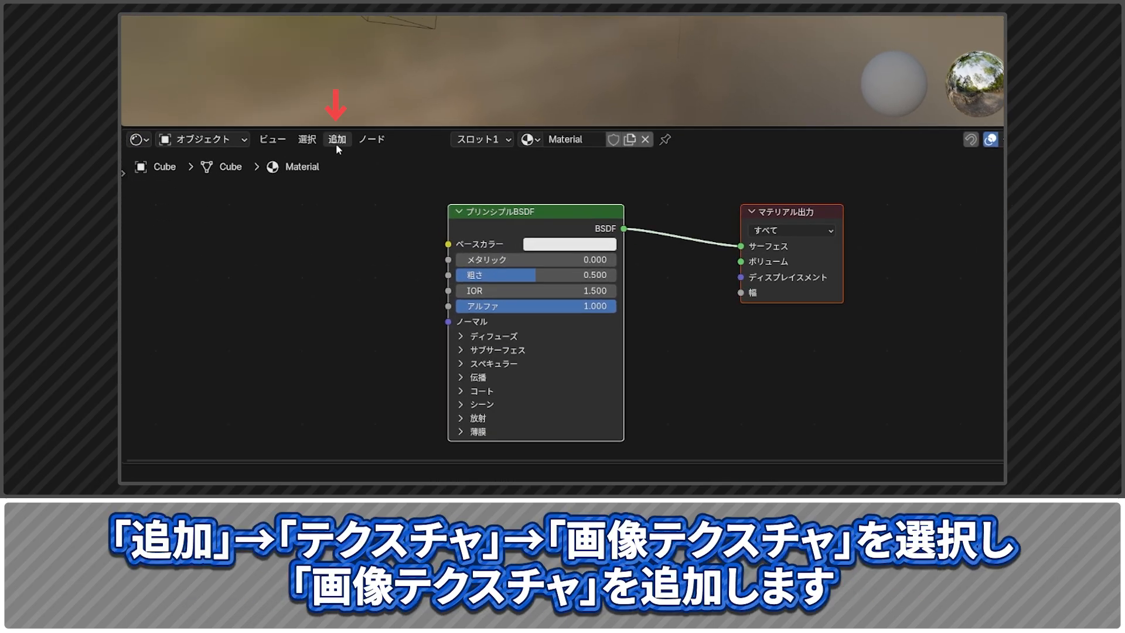
pyautogui.click(313, 368)
pyautogui.moveTo(367, 480)
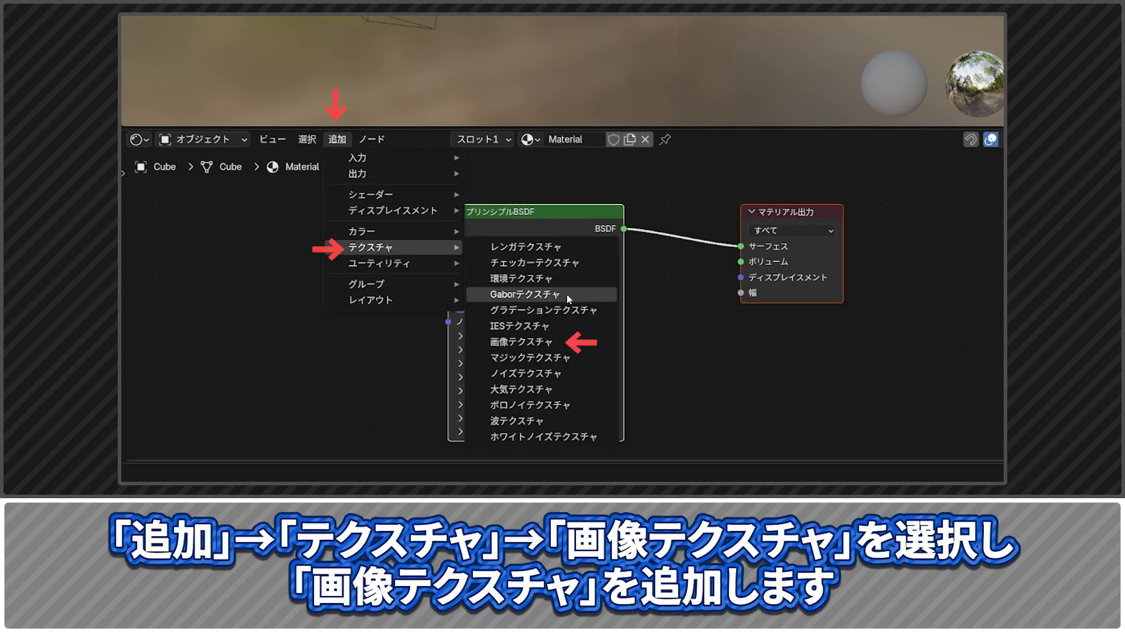
pyautogui.click(604, 348)
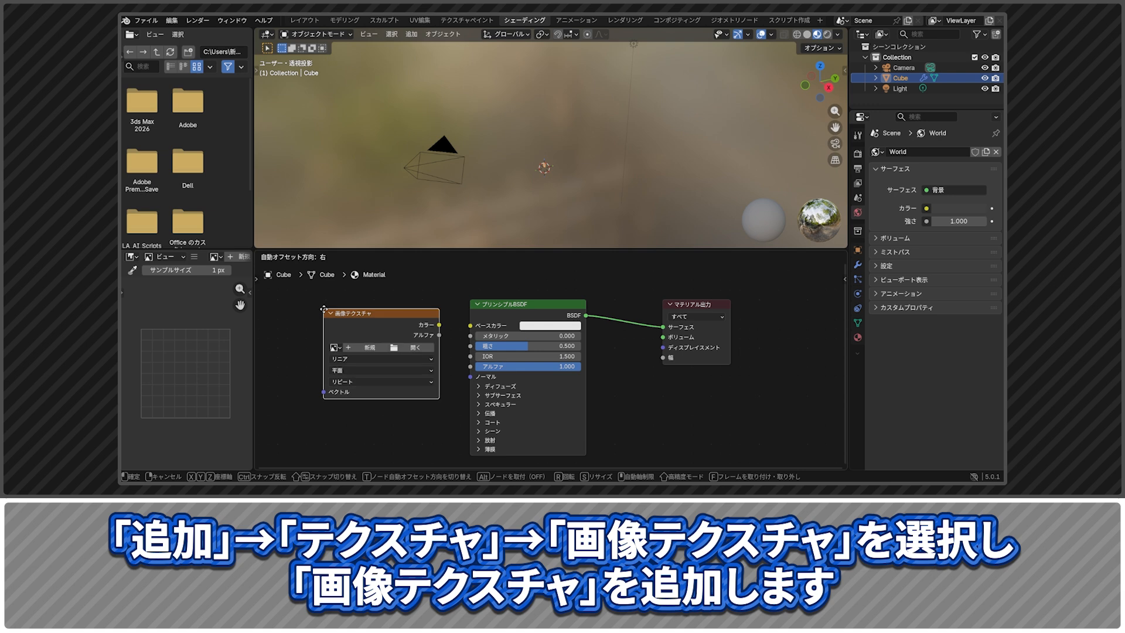
pyautogui.click(323, 308)
# Load テクスチャ.png into the Image Texture node and connect its Color output to the Principled BSDF's Base Color
pyautogui.click(421, 349)
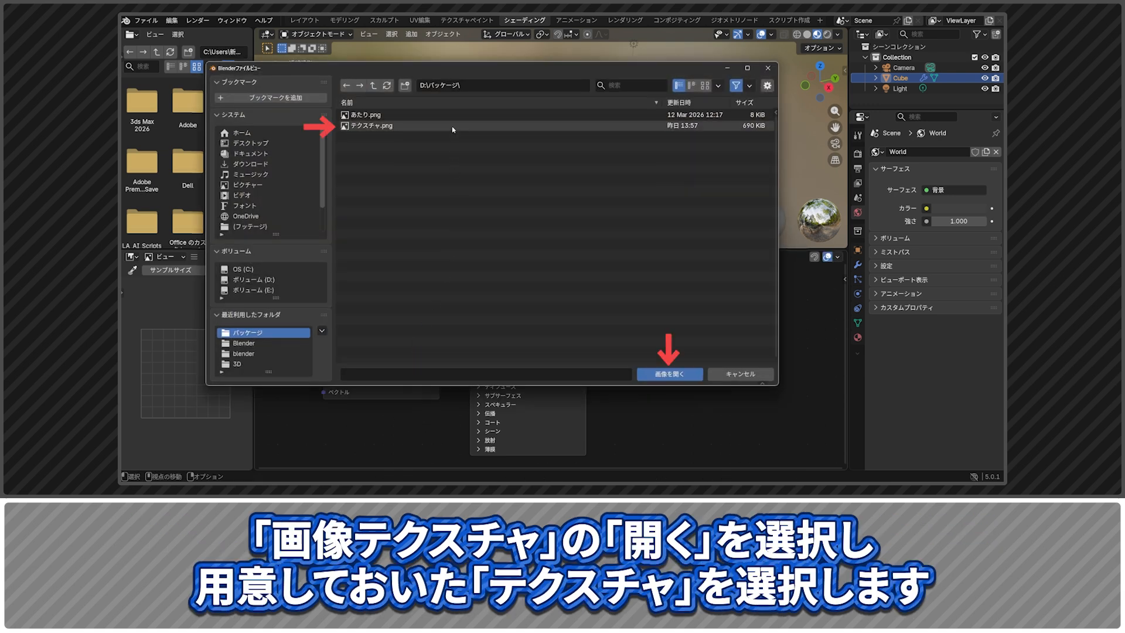
pyautogui.click(375, 125)
pyautogui.click(670, 374)
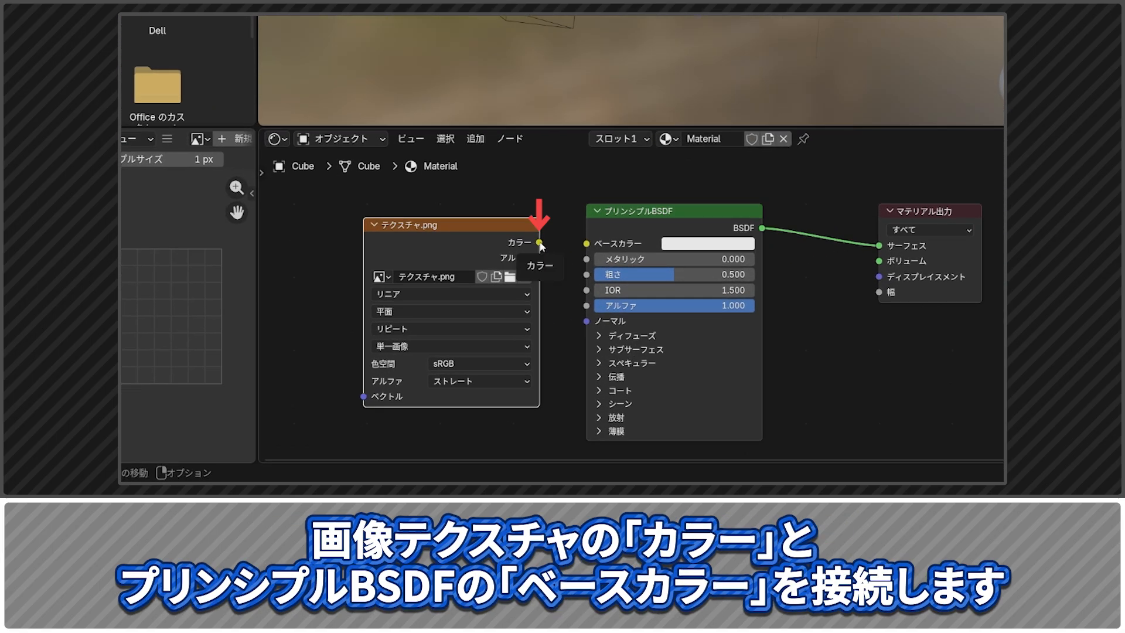
pyautogui.moveTo(539, 242); pyautogui.dragTo(587, 250)
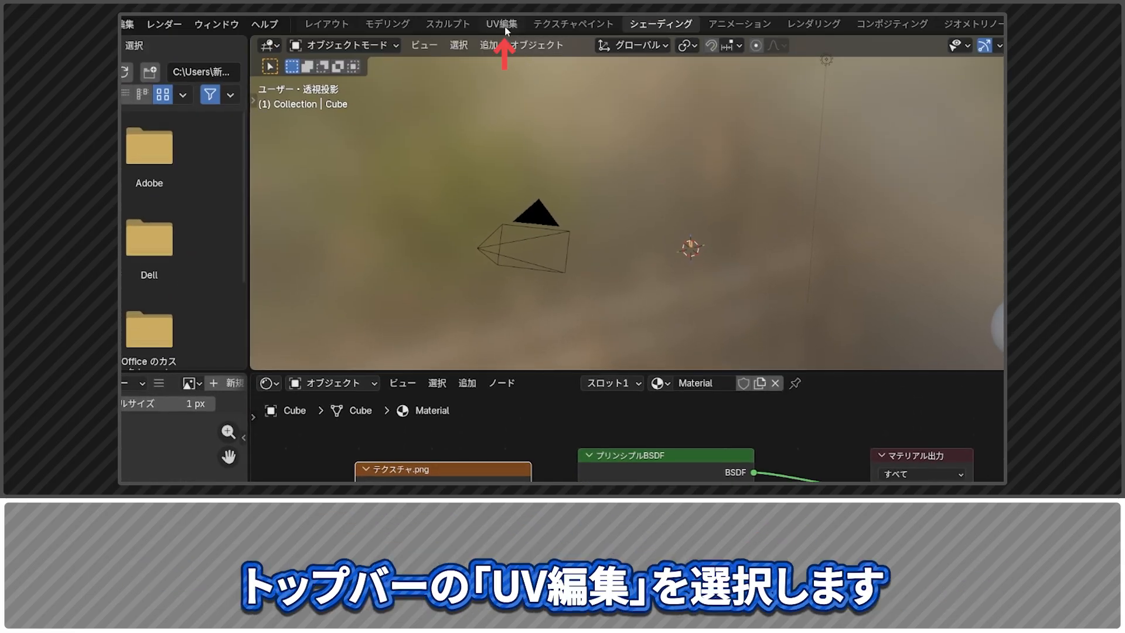
# Switch to the UV Editing workspace, show the 3D viewport in Material Preview, and widen the UV editor
pyautogui.click(505, 26)
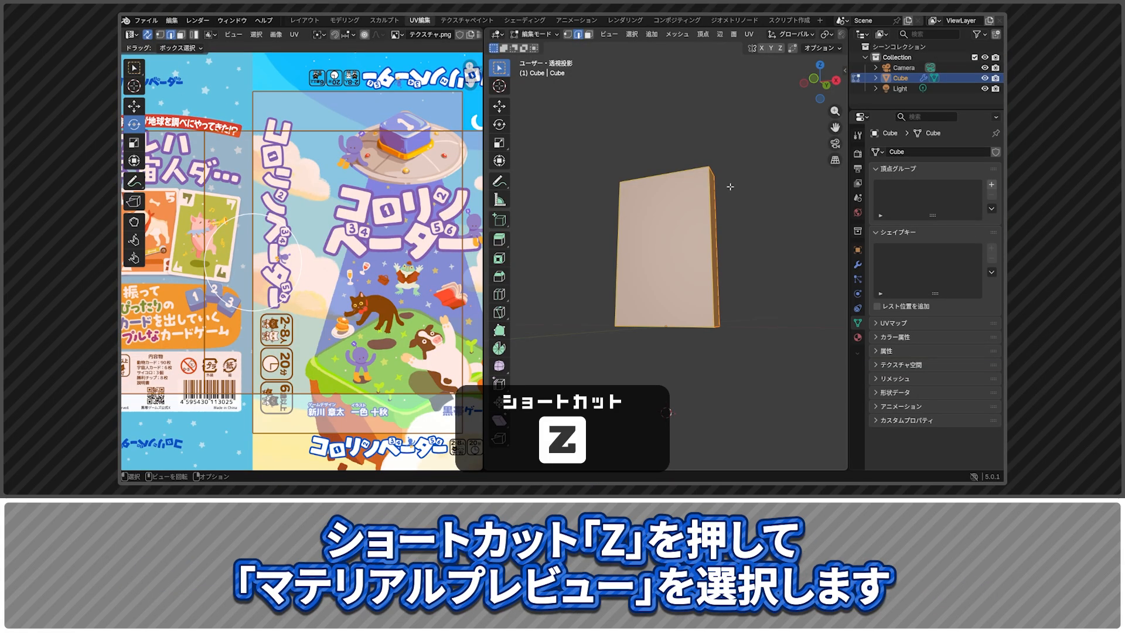
pyautogui.press('z')
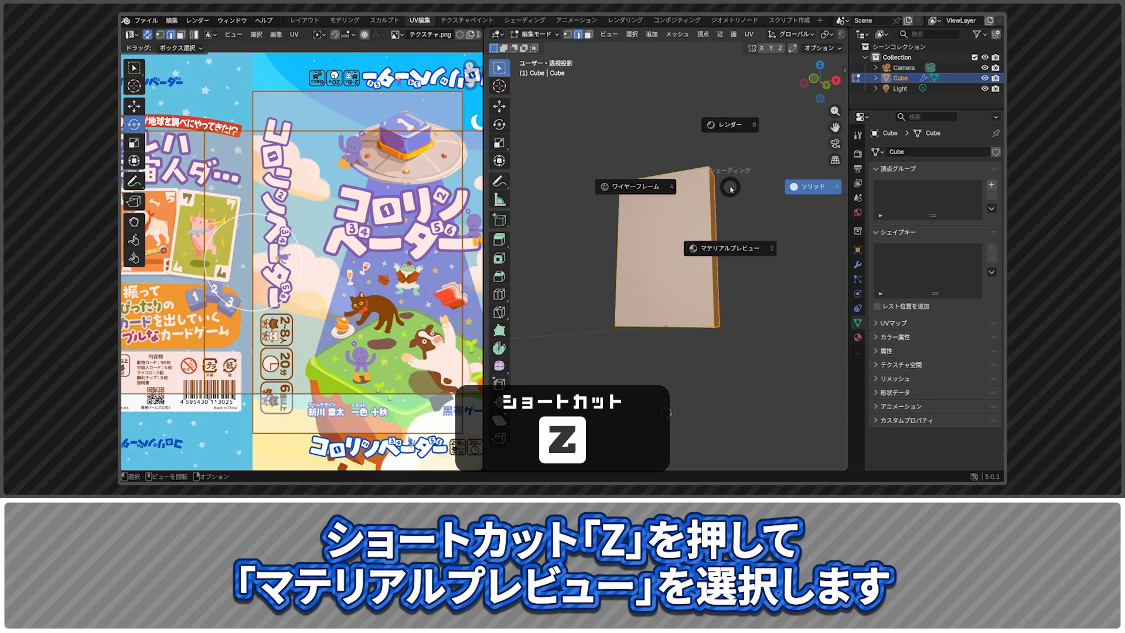
pyautogui.click(741, 250)
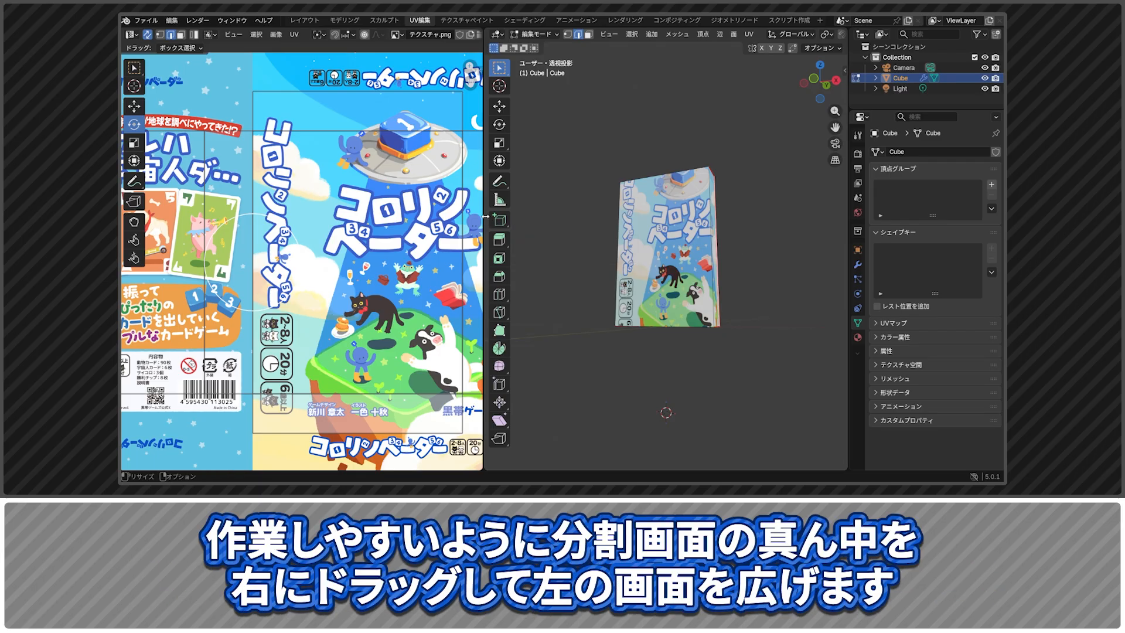
pyautogui.moveTo(485, 216); pyautogui.dragTo(681, 213)
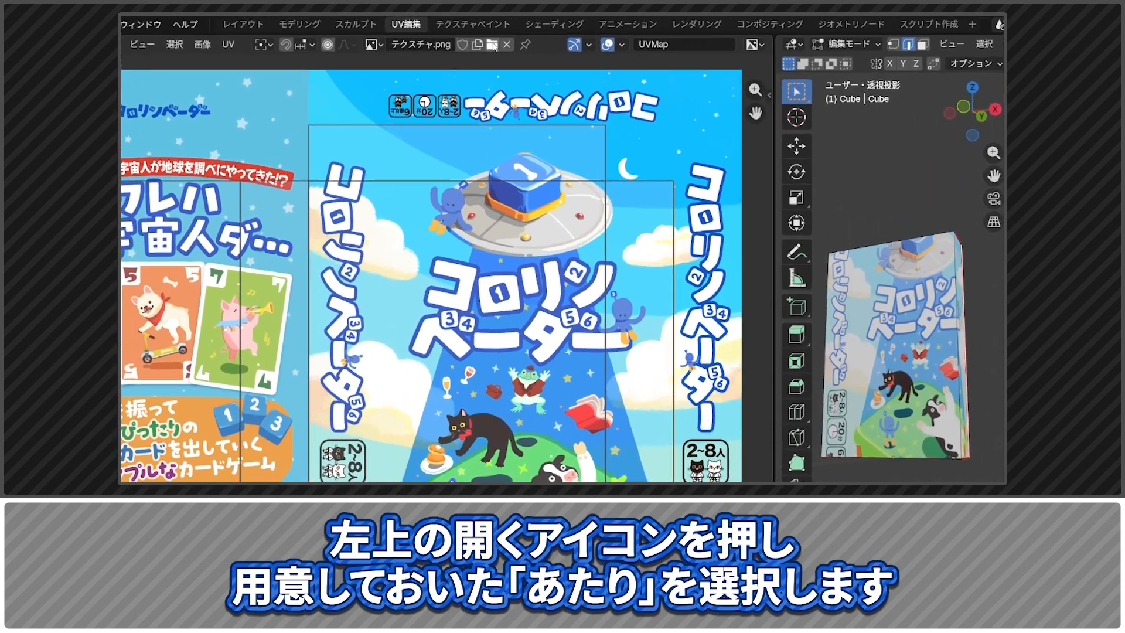
# Open the guide image あたり.png as the background of the UV editor
pyautogui.click(481, 35)
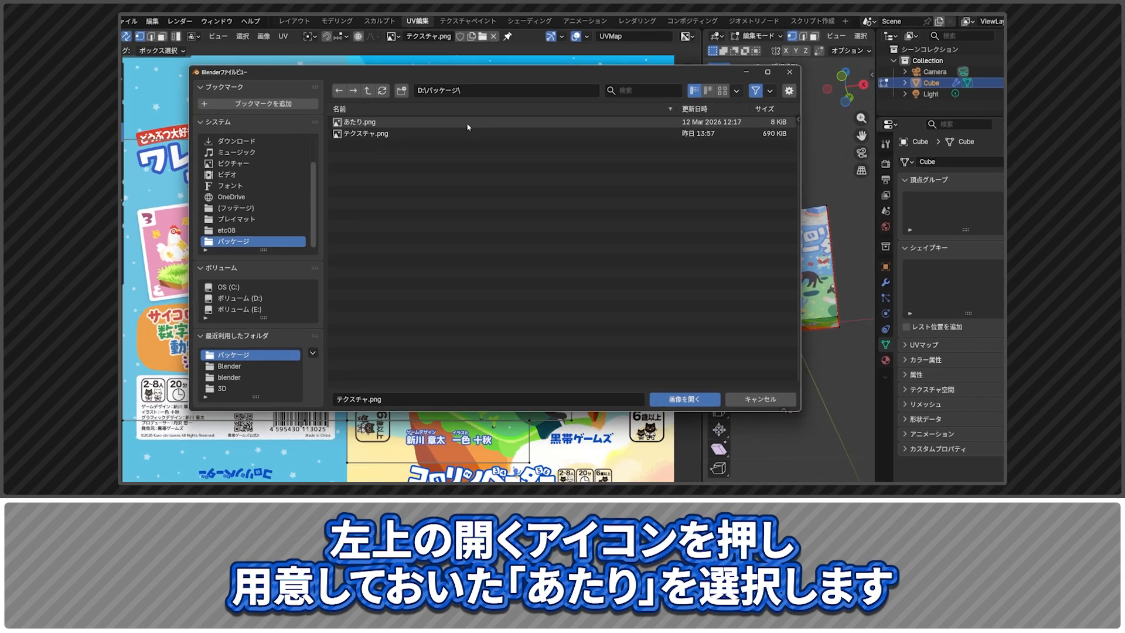
pyautogui.click(474, 170)
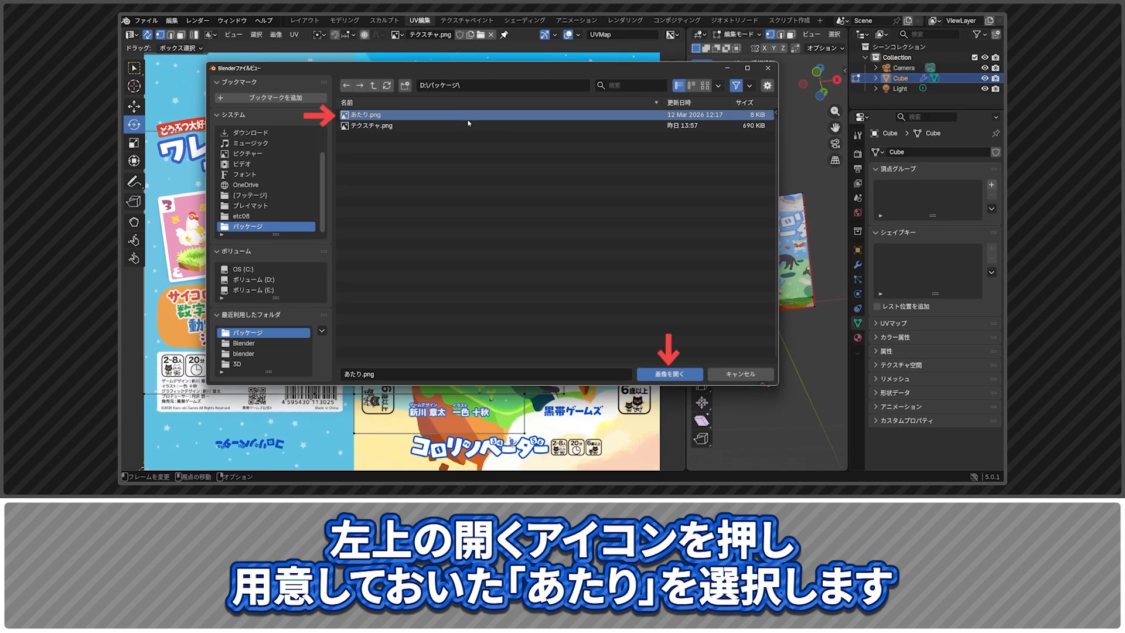
pyautogui.click(670, 373)
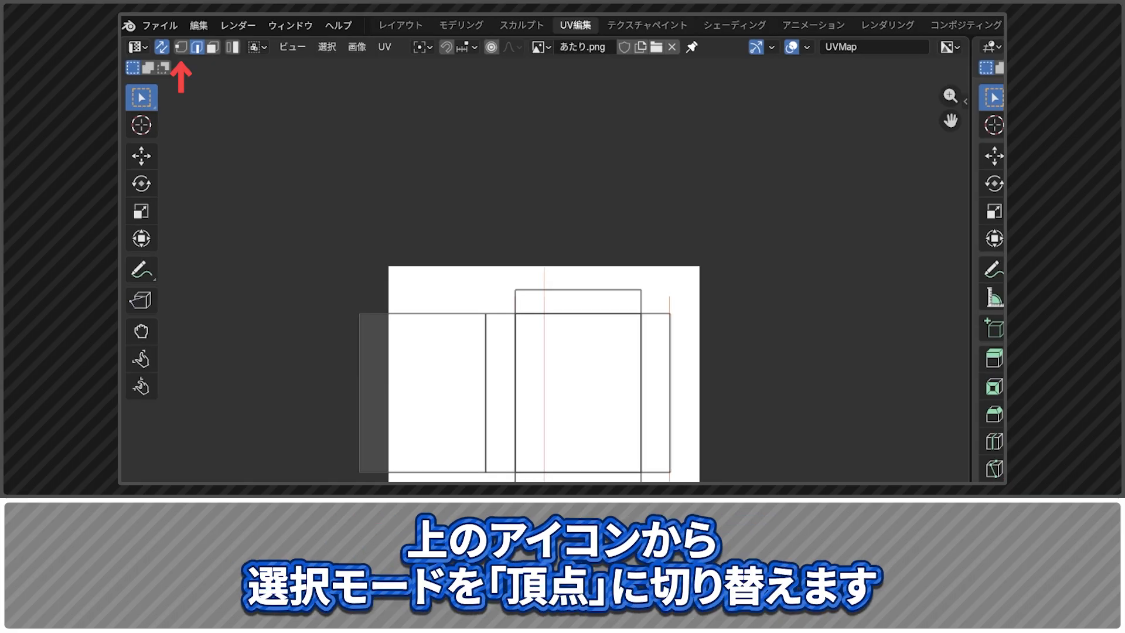
# In vertex selection mode, move the entire UV layout roughly to the right so it fits within the guide image
pyautogui.click(182, 48)
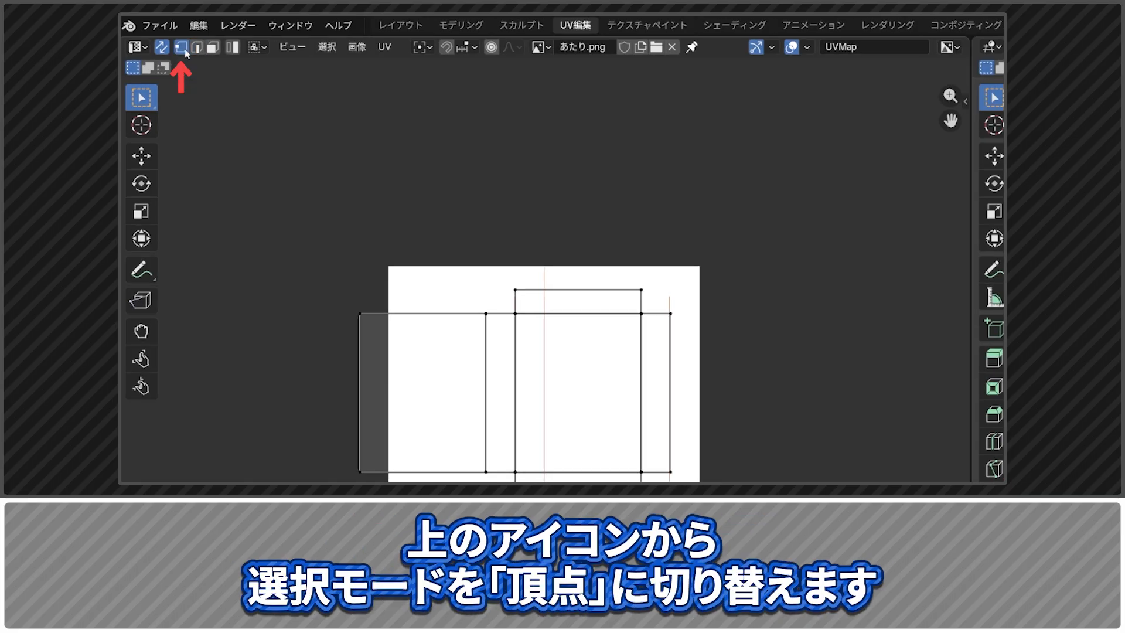
pyautogui.click(150, 163)
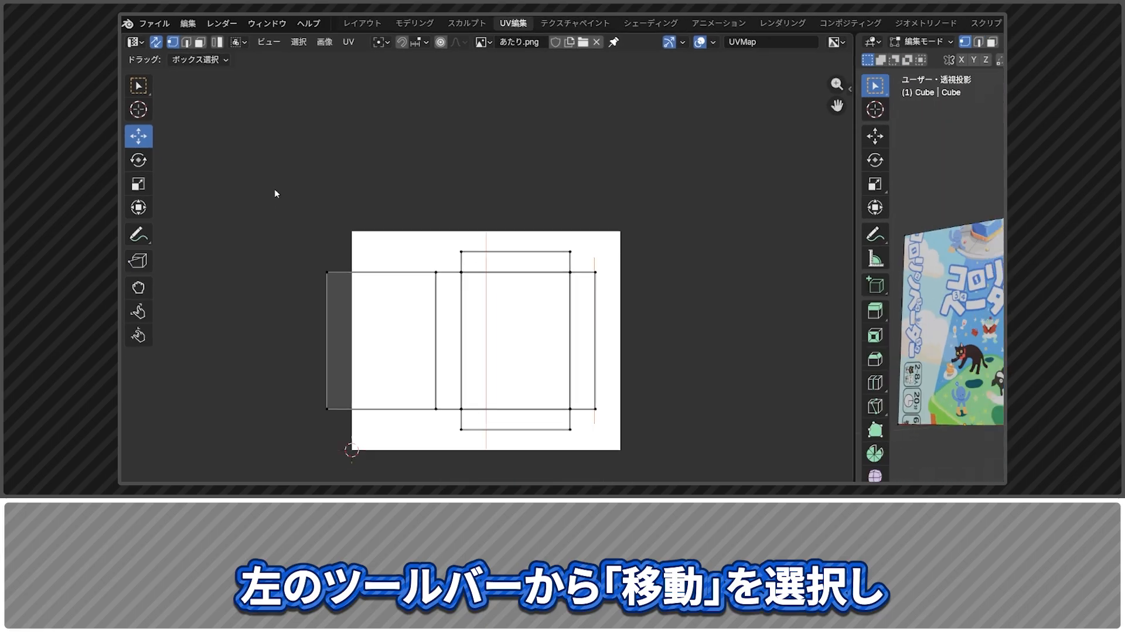
pyautogui.moveTo(300, 218); pyautogui.dragTo(787, 631)
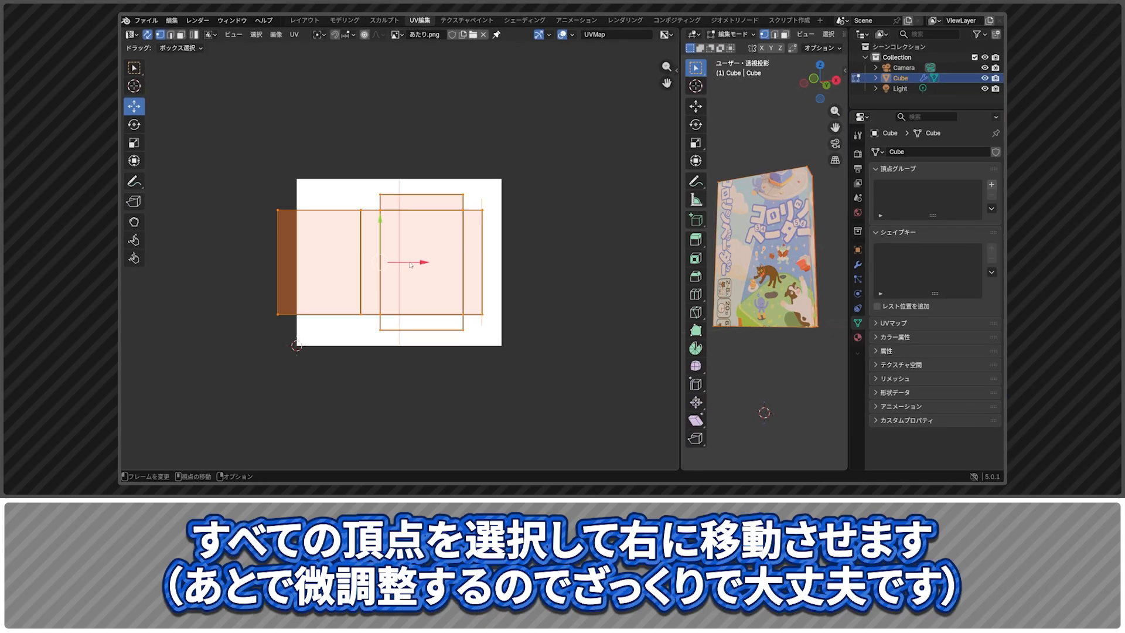
pyautogui.moveTo(412, 263); pyautogui.dragTo(438, 262)
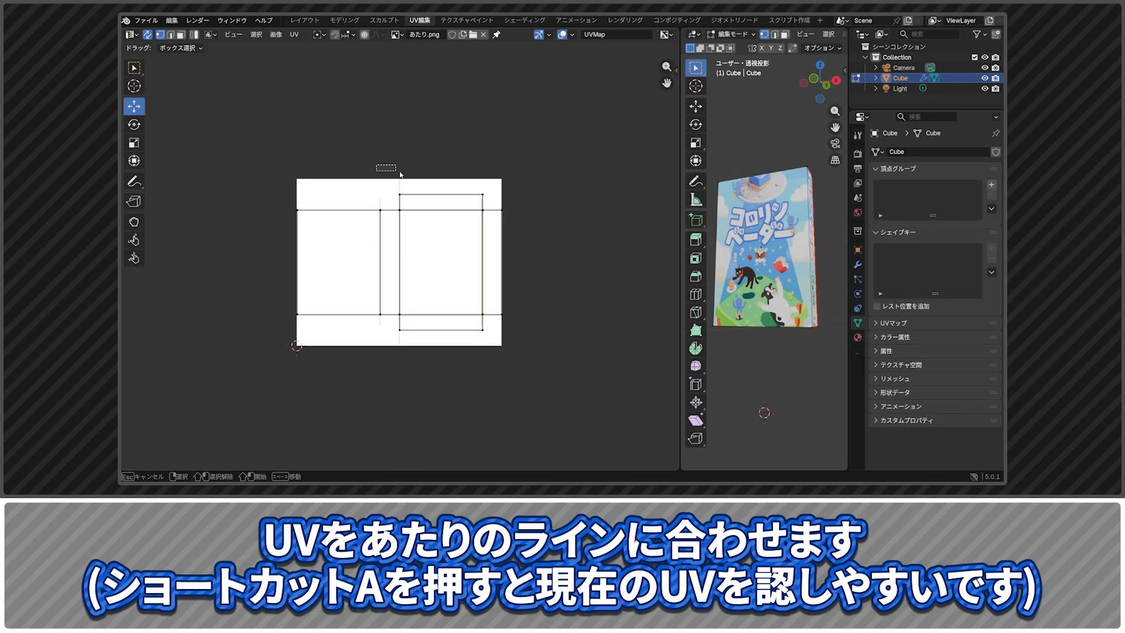
# Move the upper edge of the top face's UVs up to align with the guide image's uppermost line
pyautogui.press('a')
pyautogui.scroll(5, 441, 188)
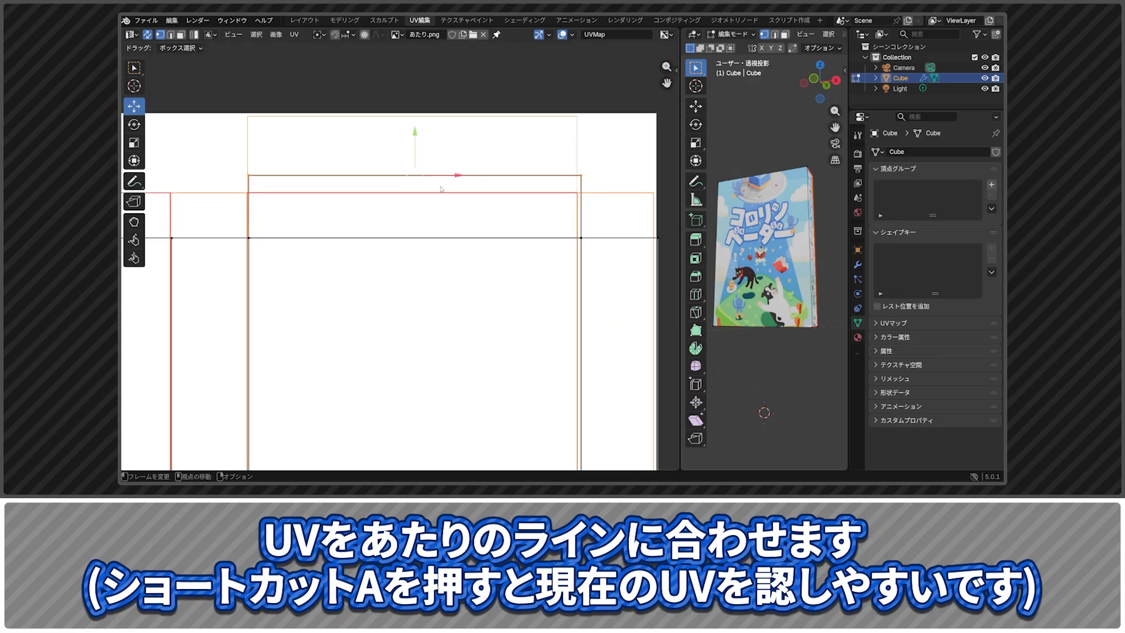
pyautogui.moveTo(426, 176); pyautogui.dragTo(416, 328, button='middle')
pyautogui.scroll(6, 416, 328)
pyautogui.moveTo(404, 335); pyautogui.dragTo(387, 103)
pyautogui.scroll(3, 416, 170)
pyautogui.moveTo(416, 170); pyautogui.dragTo(436, 275, button='middle')
pyautogui.scroll(2, 424, 261)
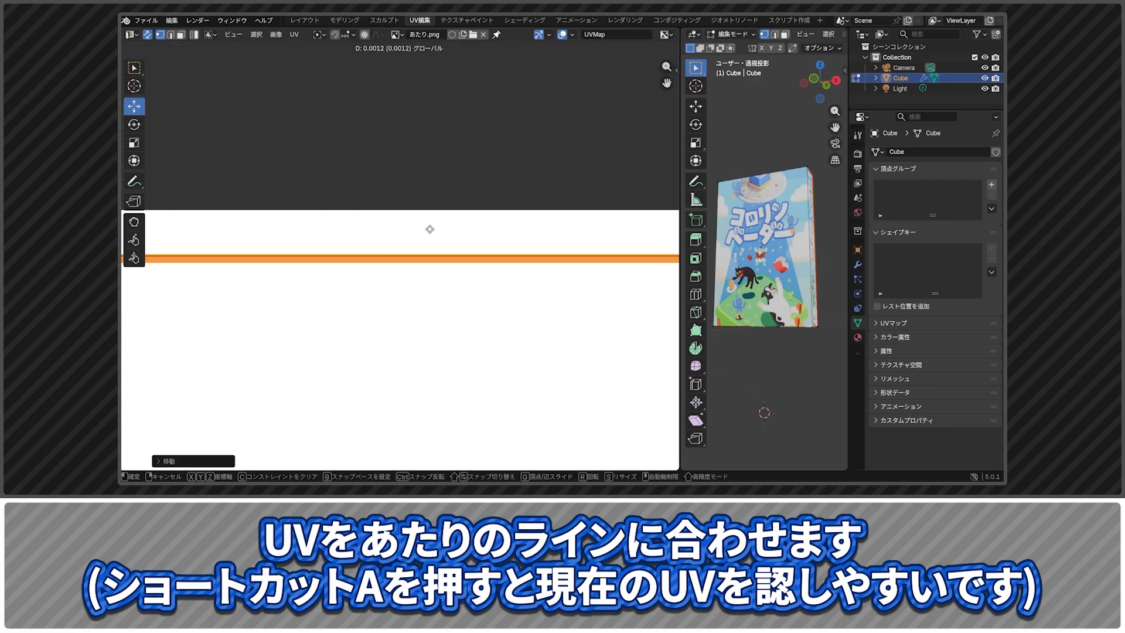
# Align the row of UV vertices along the upper edge of the front, back and side faces with its guide line
pyautogui.scroll(-6, 427, 252)
pyautogui.moveTo(314, 251); pyautogui.dragTo(366, 193, button='middle')
pyautogui.press('a')
pyautogui.moveTo(266, 222); pyautogui.dragTo(573, 232)
pyautogui.scroll(4, 389, 233)
pyautogui.moveTo(388, 233); pyautogui.dragTo(402, 259, button='middle')
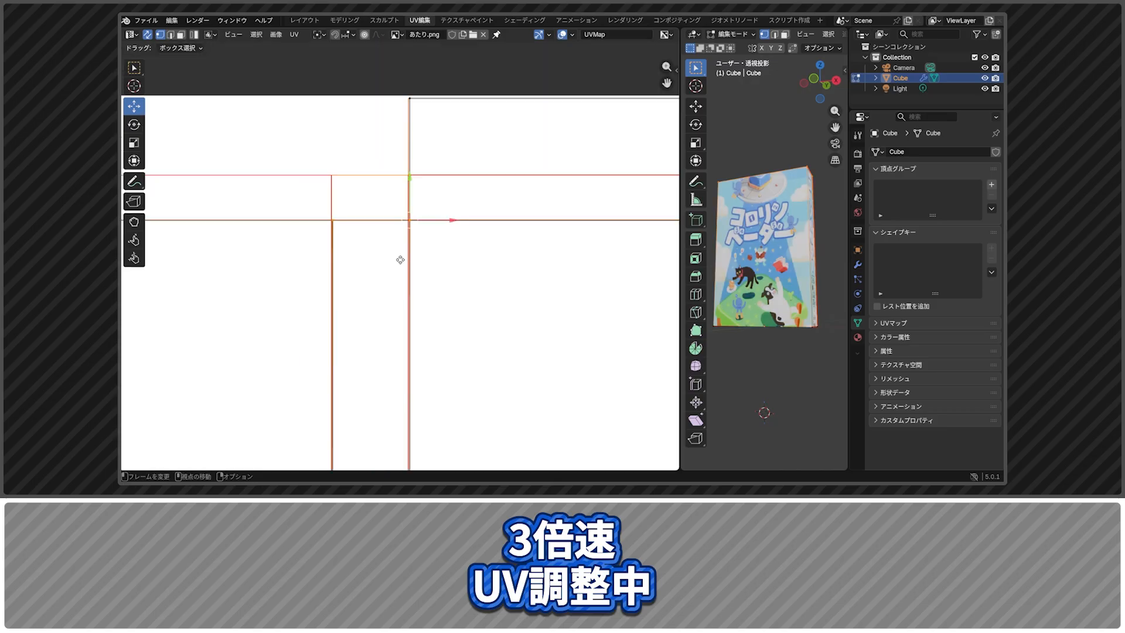
pyautogui.scroll(6, 406, 176)
pyautogui.moveTo(419, 317); pyautogui.dragTo(419, 145)
pyautogui.scroll(3, 456, 176)
pyautogui.moveTo(456, 176); pyautogui.dragTo(396, 269, button='middle')
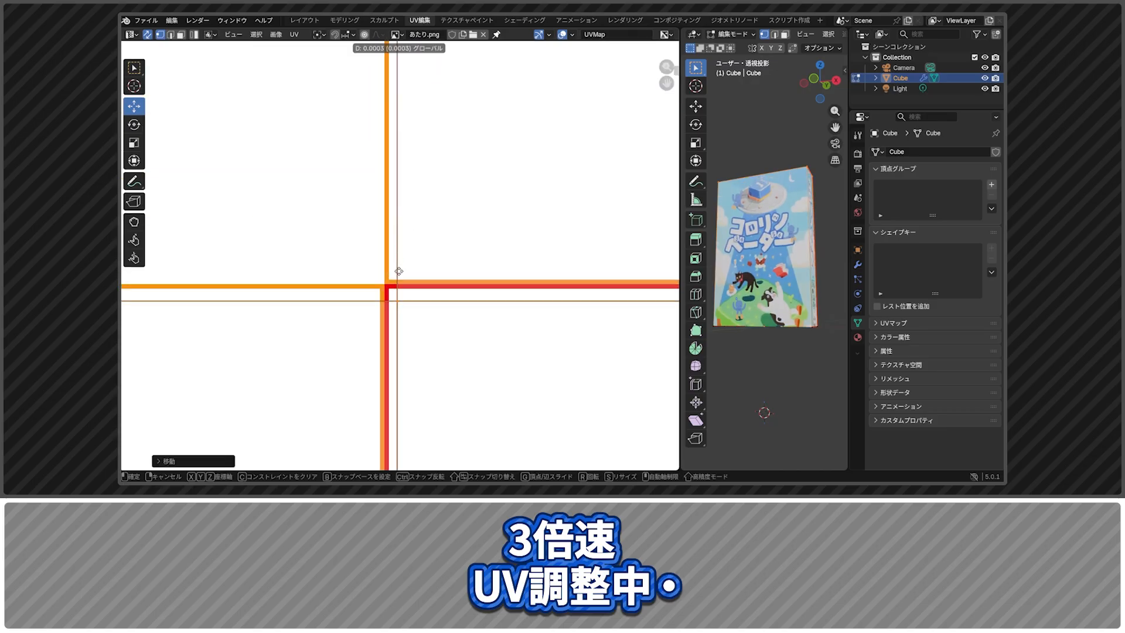
# Move the lower edge of the bottom face's UVs down onto the guide image's lowest line
pyautogui.scroll(-6, 401, 256)
pyautogui.press('a')
pyautogui.moveTo(340, 408); pyautogui.dragTo(559, 365)
pyautogui.scroll(4, 448, 392)
pyautogui.moveTo(447, 392); pyautogui.dragTo(430, 287, button='middle')
pyautogui.scroll(3, 562, 299)
pyautogui.moveTo(454, 170); pyautogui.dragTo(454, 287)
pyautogui.scroll(6, 447, 337)
pyautogui.scroll(6, 442, 249)
pyautogui.moveTo(577, 207); pyautogui.dragTo(581, 259)
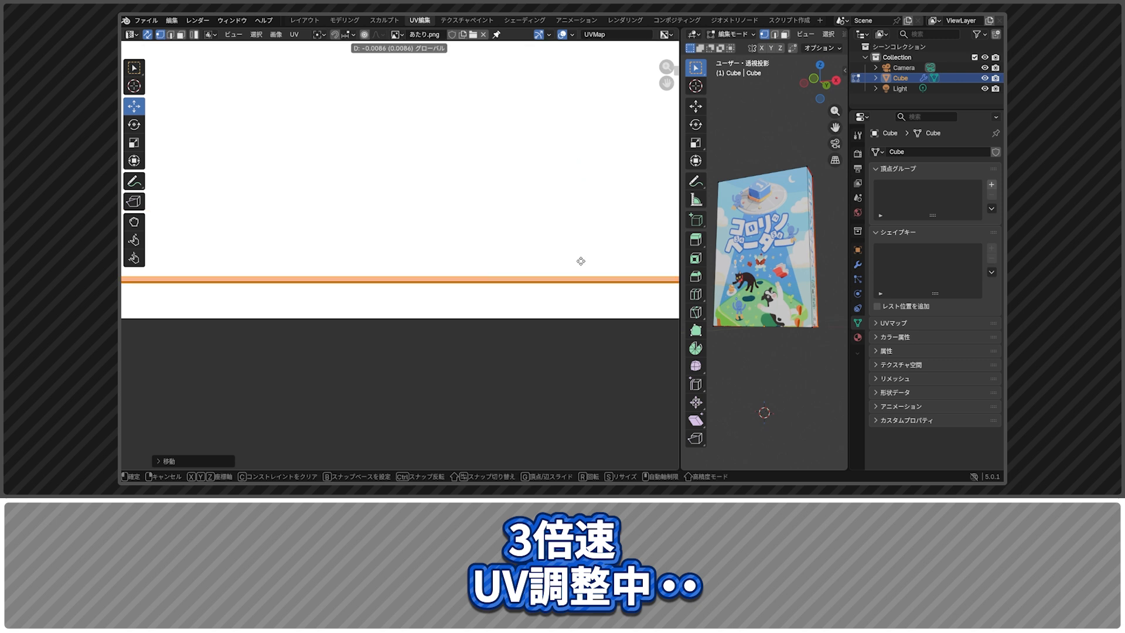
# Move the row of UV vertices along the lower edge of the front, back and side faces down to its guide line
pyautogui.scroll(-5, 580, 259)
pyautogui.press('a')
pyautogui.scroll(4, 385, 194)
pyautogui.moveTo(385, 194); pyautogui.dragTo(386, 234)
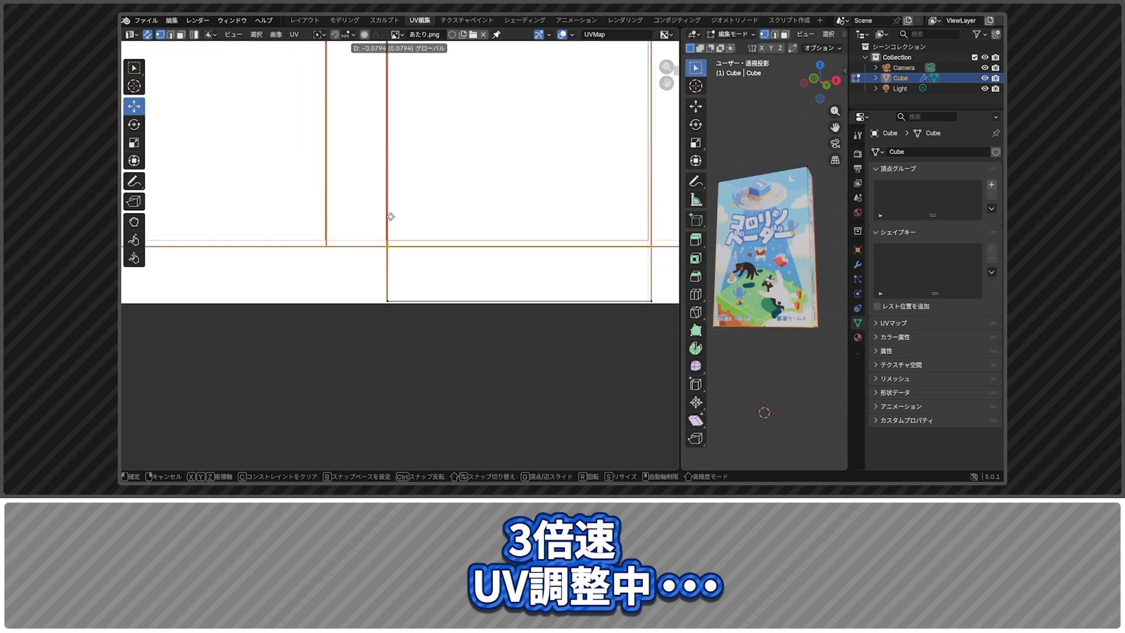
pyautogui.scroll(6, 451, 281)
pyautogui.scroll(-14, 352, 304)
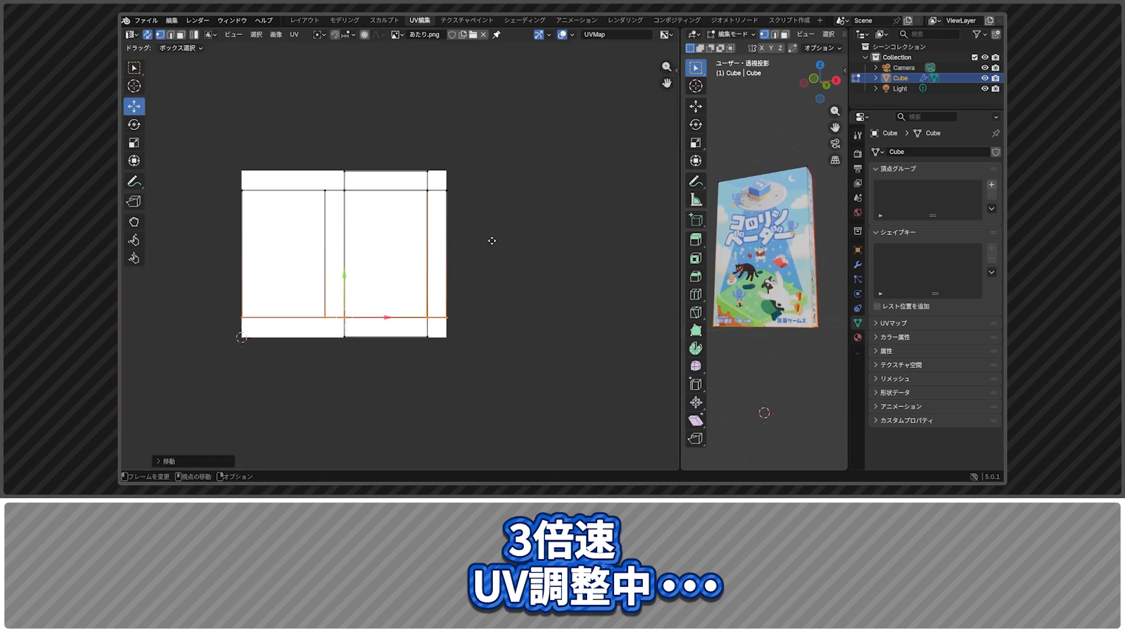
# Align the rightmost vertical UV edge of the layout with the guide line near the image border
pyautogui.moveTo(482, 167); pyautogui.dragTo(430, 342)
pyautogui.scroll(8, 429, 252)
pyautogui.scroll(6, 542, 296)
pyautogui.scroll(2, 404, 264)
pyautogui.moveTo(510, 234); pyautogui.dragTo(455, 234)
pyautogui.scroll(-14, 469, 238)
# Move the front face's right vertical UV edge left onto its guide line
pyautogui.moveTo(370, 167); pyautogui.dragTo(387, 350)
pyautogui.scroll(10, 388, 346)
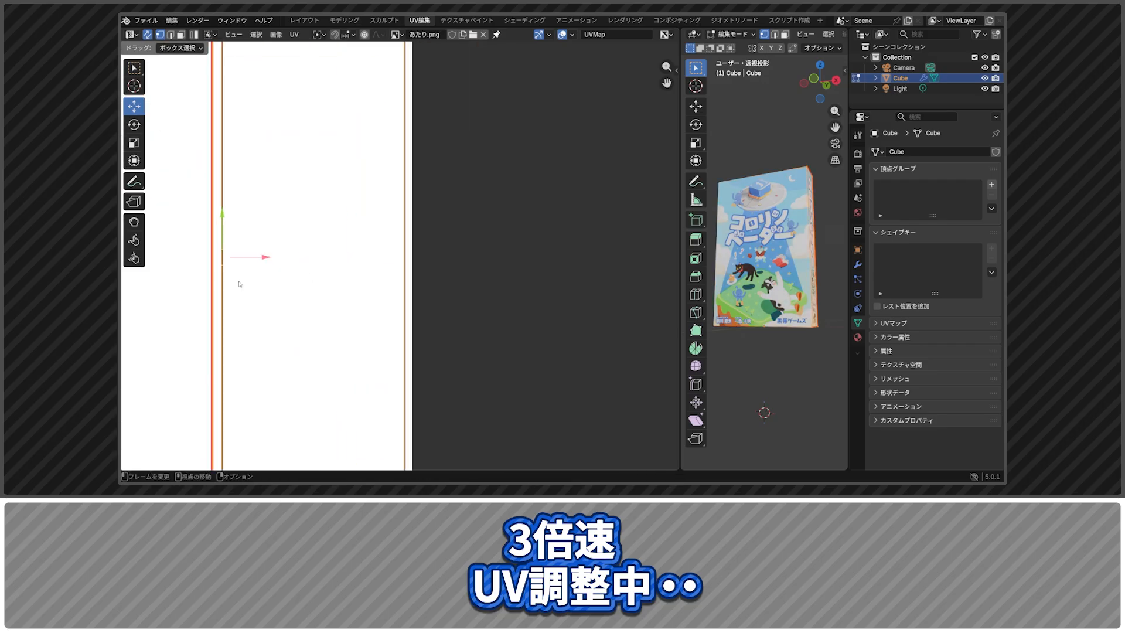
pyautogui.moveTo(241, 283); pyautogui.dragTo(405, 286, button='middle')
pyautogui.scroll(8, 404, 286)
pyautogui.moveTo(328, 287); pyautogui.dragTo(467, 291, button='middle')
pyautogui.moveTo(466, 290); pyautogui.dragTo(415, 289)
pyautogui.scroll(-20, 411, 291)
# Move the front face's left vertical UV edge left onto its guide line
pyautogui.press('a')
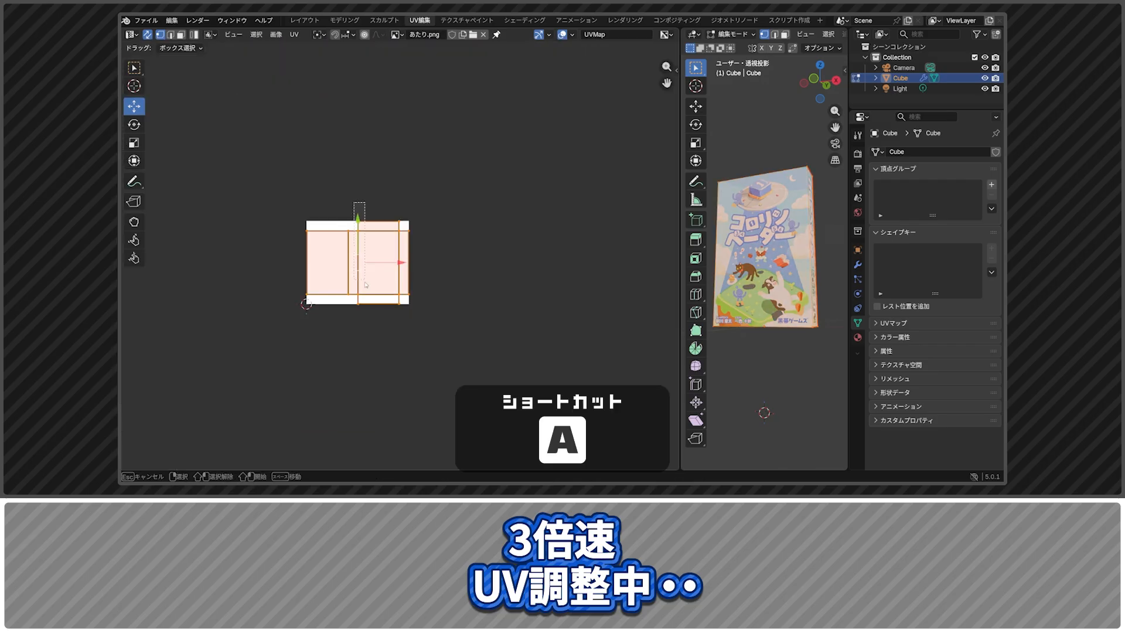
pyautogui.scroll(14, 411, 289)
pyautogui.moveTo(284, 343); pyautogui.dragTo(441, 343, button='middle')
pyautogui.moveTo(508, 362); pyautogui.dragTo(481, 360)
pyautogui.scroll(-16, 478, 356)
# Move the vertical UV edge between the back face and the adjoining side face left onto its guide line
pyautogui.moveTo(337, 112); pyautogui.dragTo(389, 415)
pyautogui.scroll(9, 374, 387)
pyautogui.scroll(8, 209, 288)
pyautogui.moveTo(210, 287); pyautogui.dragTo(448, 308, button='middle')
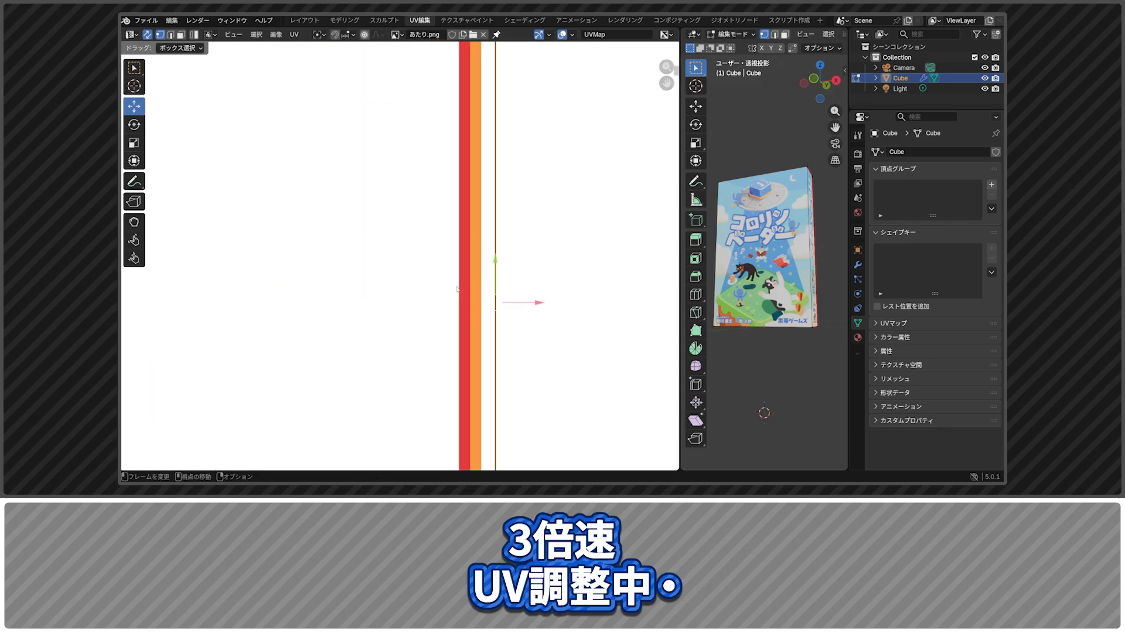
pyautogui.moveTo(518, 304); pyautogui.dragTo(494, 301)
pyautogui.scroll(-18, 486, 289)
# Move the leftmost vertical UV edge of the layout right onto its guide line
pyautogui.moveTo(386, 161); pyautogui.dragTo(322, 392)
pyautogui.scroll(10, 352, 281)
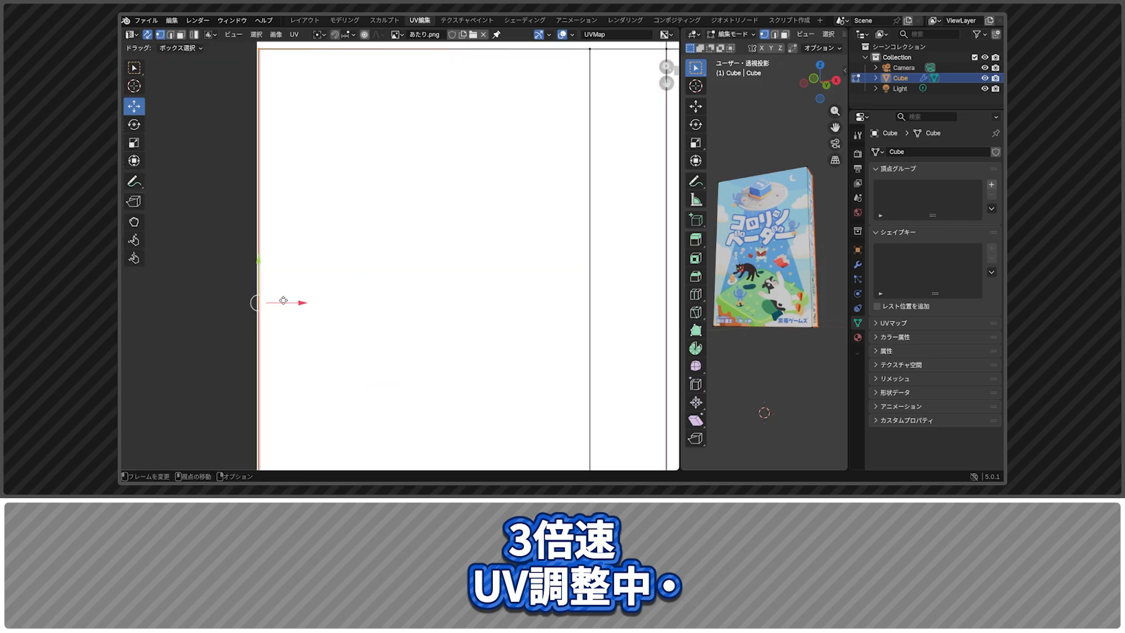
pyautogui.moveTo(267, 304); pyautogui.dragTo(495, 440, button='middle')
pyautogui.scroll(8, 495, 439)
pyautogui.moveTo(363, 359); pyautogui.dragTo(390, 359)
pyautogui.click(390, 359)
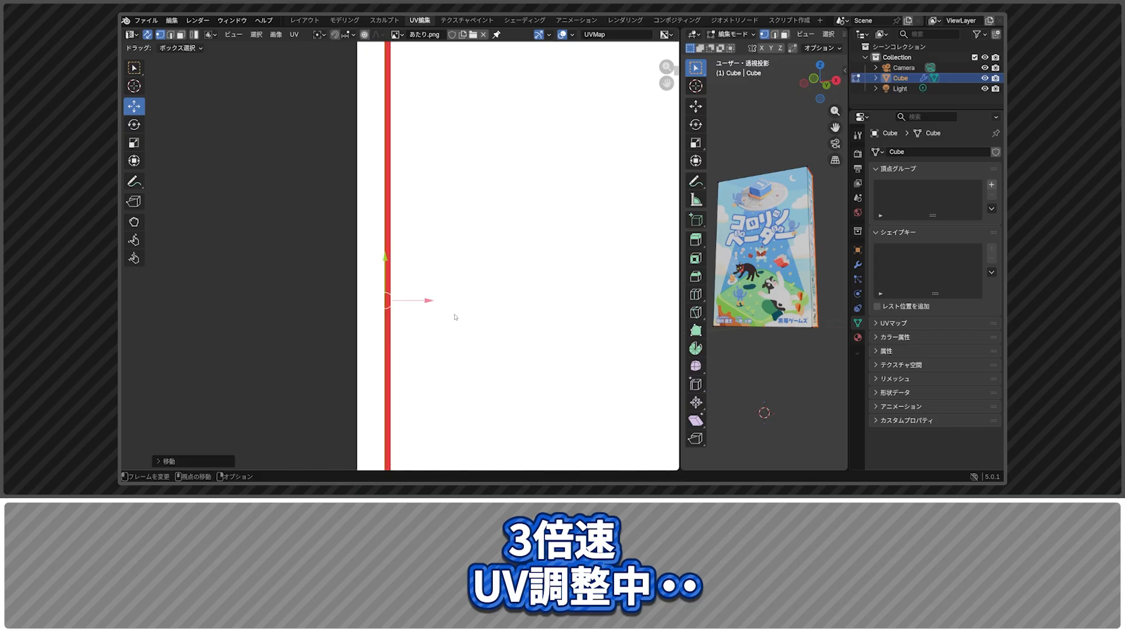
# Narrow the UV editor to enlarge the 3D viewport and check the aligned texture on the box
pyautogui.scroll(-10, 311, 252)
pyautogui.press('a')
pyautogui.moveTo(681, 234); pyautogui.dragTo(432, 249)
pyautogui.moveTo(691, 267); pyautogui.dragTo(510, 342, button='middle')
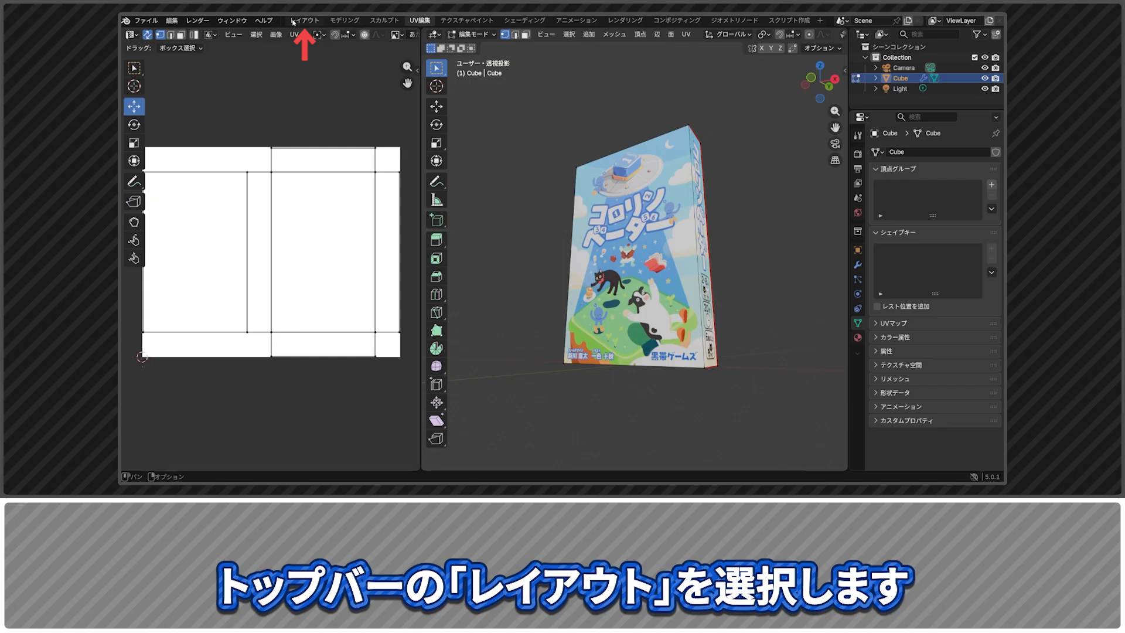
# Switch to the Layout workspace and display the viewport in Material Preview shading
pyautogui.click(293, 22)
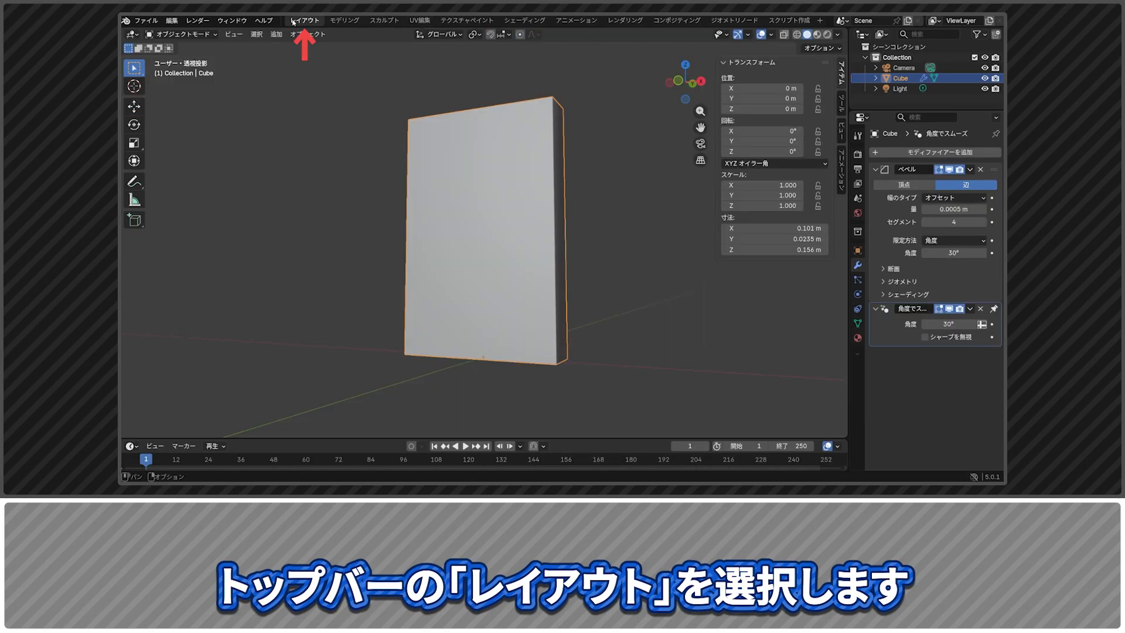
pyautogui.press('z')
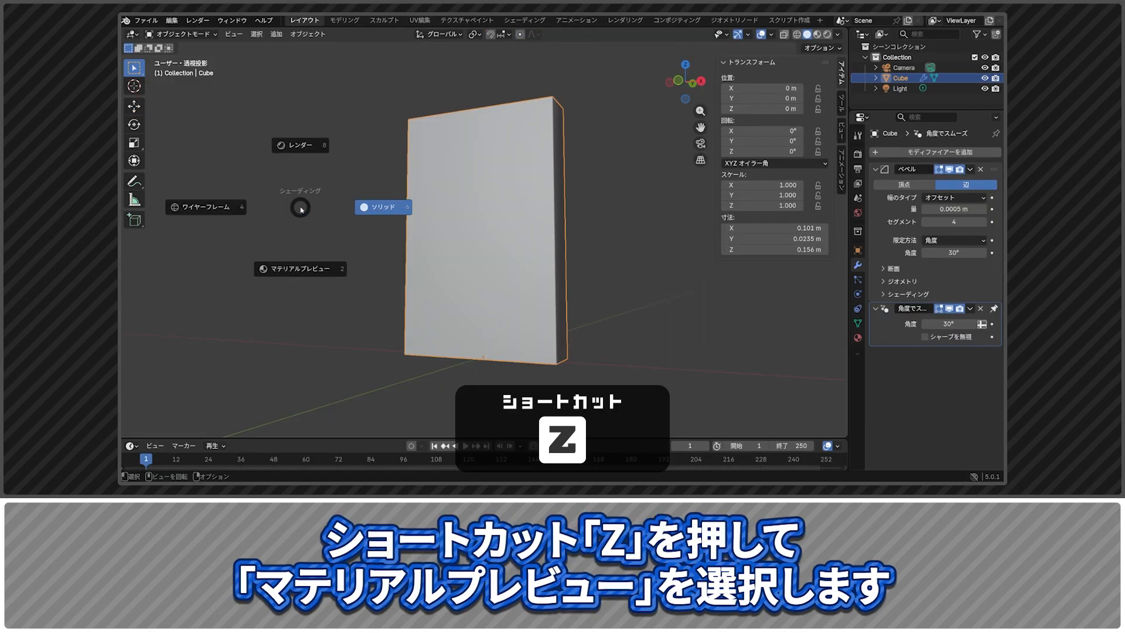
pyautogui.click(326, 267)
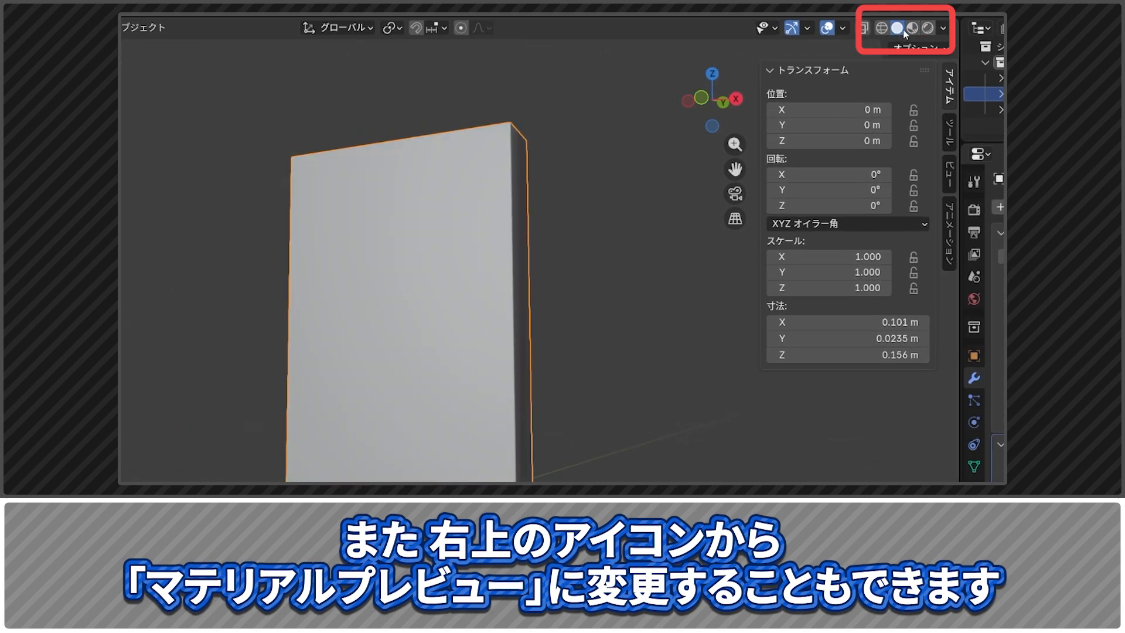
pyautogui.click(912, 29)
pyautogui.click(897, 28)
pyautogui.click(914, 30)
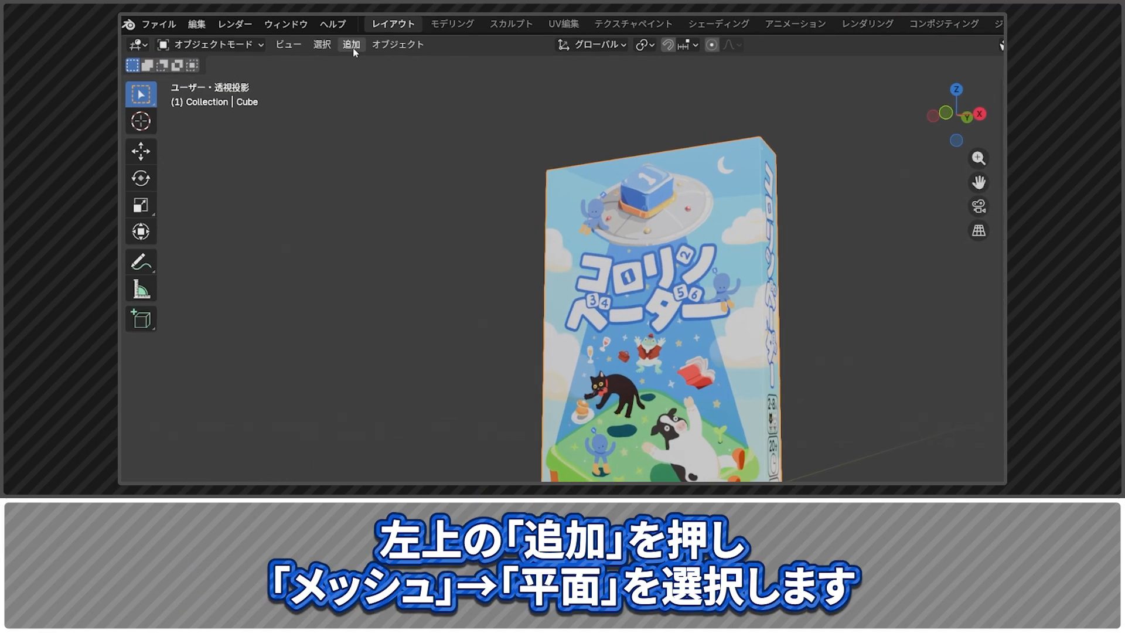
# Add a plane mesh as a floor and set its Z location to 0 m
pyautogui.click(419, 57)
pyautogui.moveTo(491, 80)
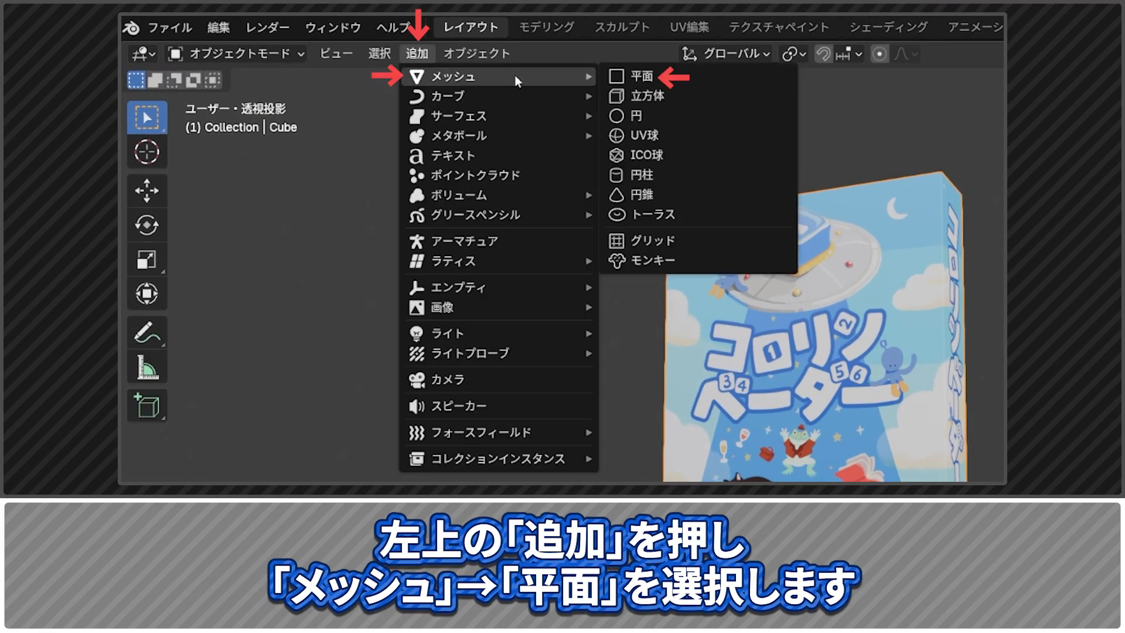
pyautogui.click(648, 81)
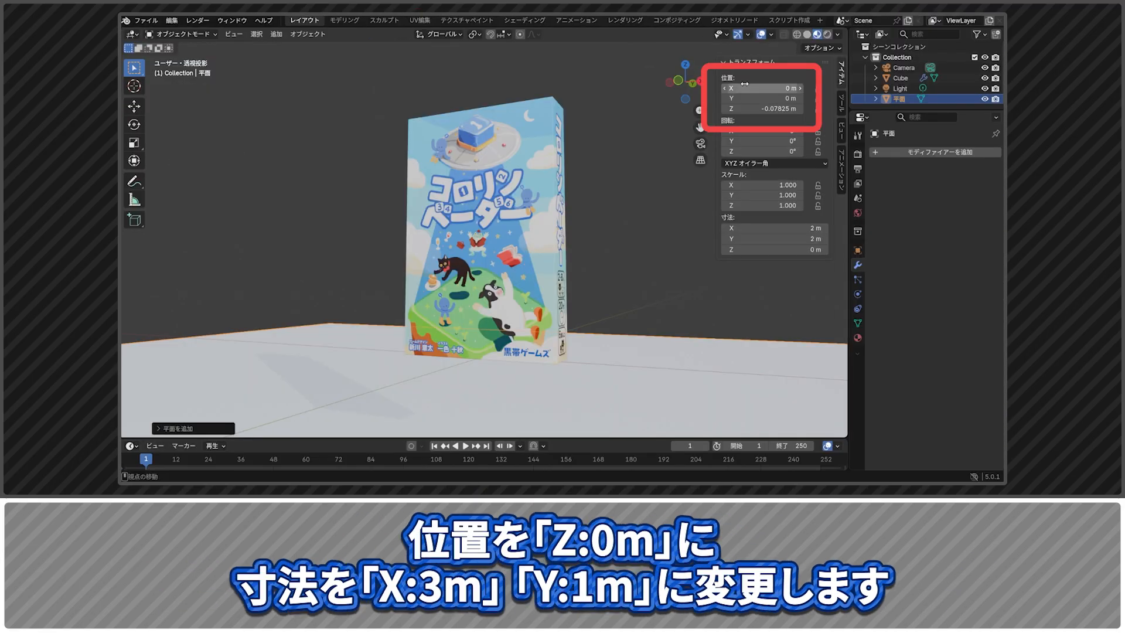
pyautogui.doubleClick(786, 109)
pyautogui.write('0')
pyautogui.press('Return')
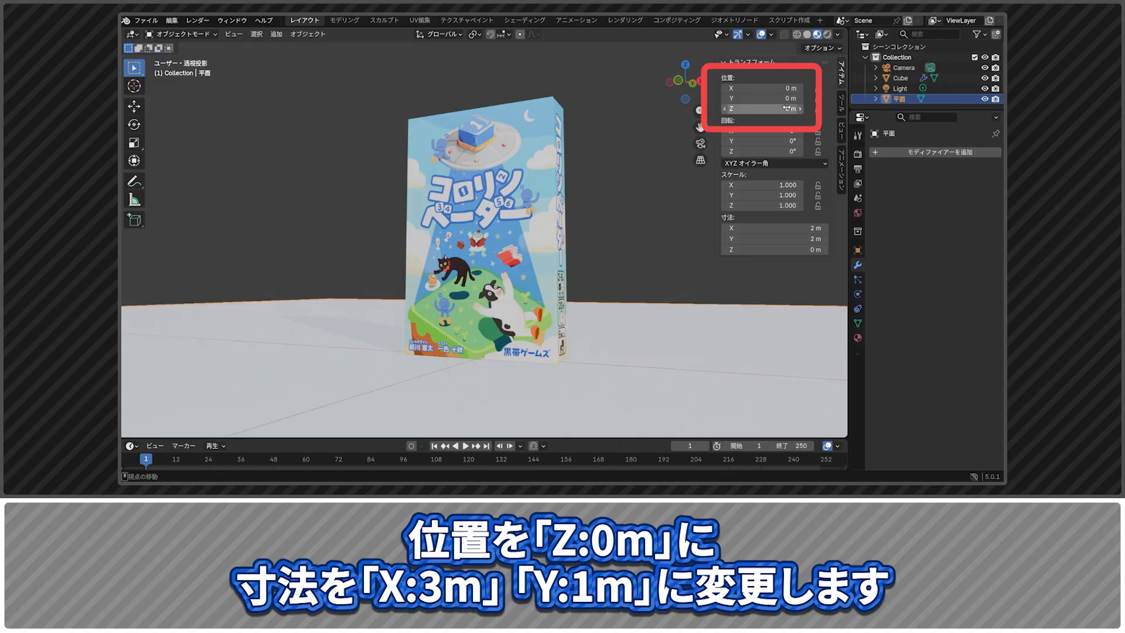
# Set the plane's dimensions to 3 m in X and 1 m in Y
pyautogui.doubleClick(811, 227)
pyautogui.write('3')
pyautogui.press('Return')
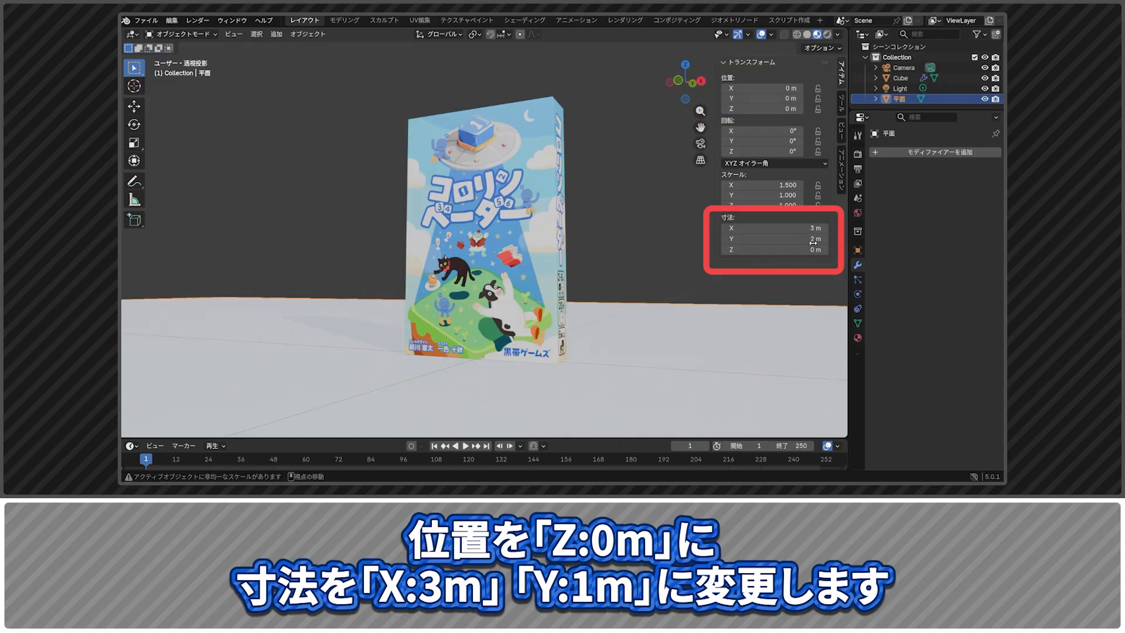
pyautogui.doubleClick(813, 238)
pyautogui.write('1')
pyautogui.press('Return')
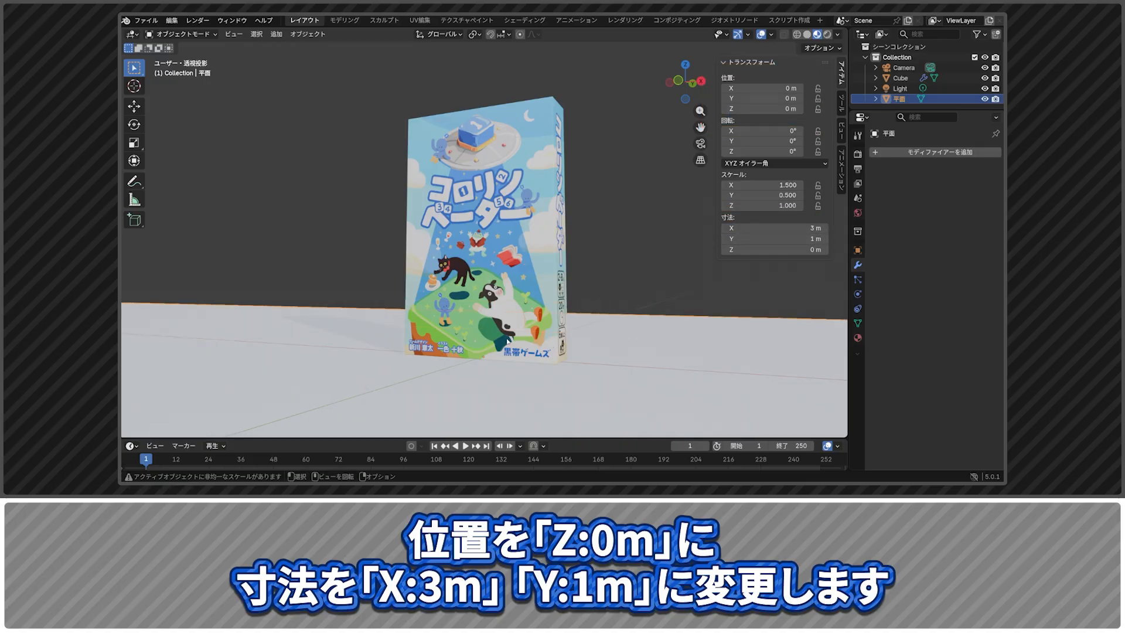
# Apply the floor plane's scale so its scale values are reset
pyautogui.scroll(-5, 450, 278)
pyautogui.moveTo(450, 278); pyautogui.dragTo(471, 272, button='middle')
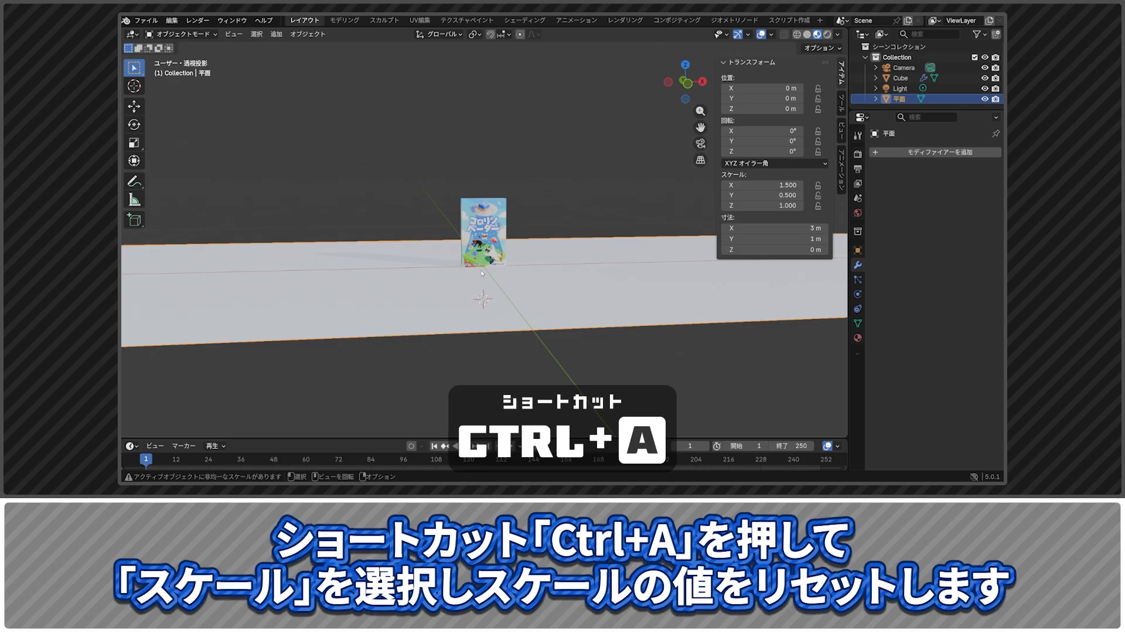
pyautogui.hotkey('ctrl', 'a')
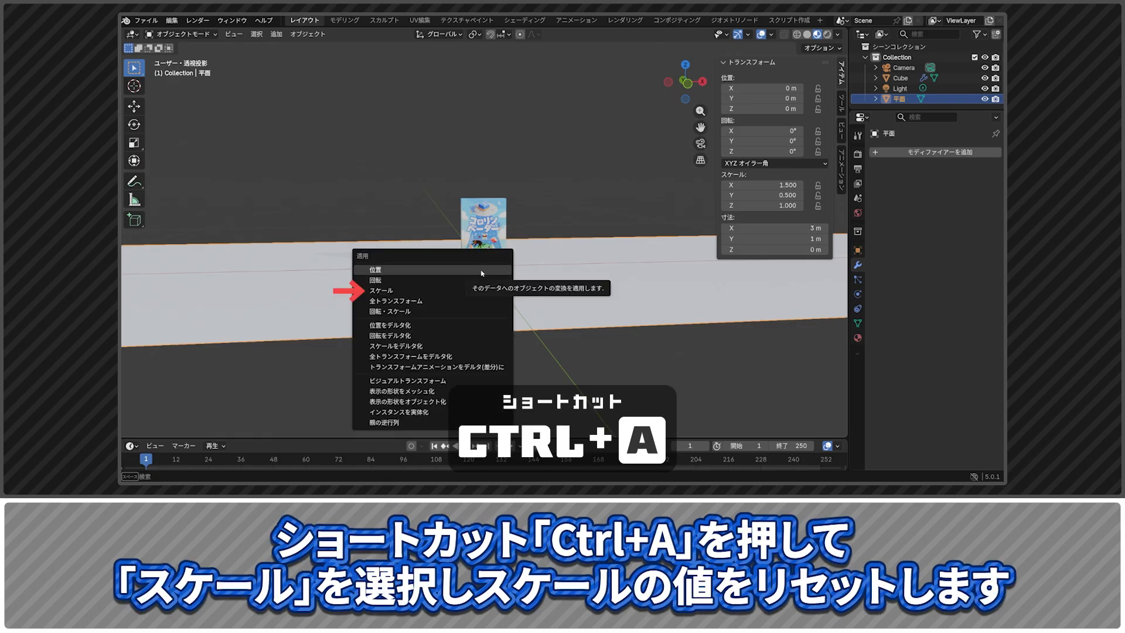
pyautogui.click(433, 291)
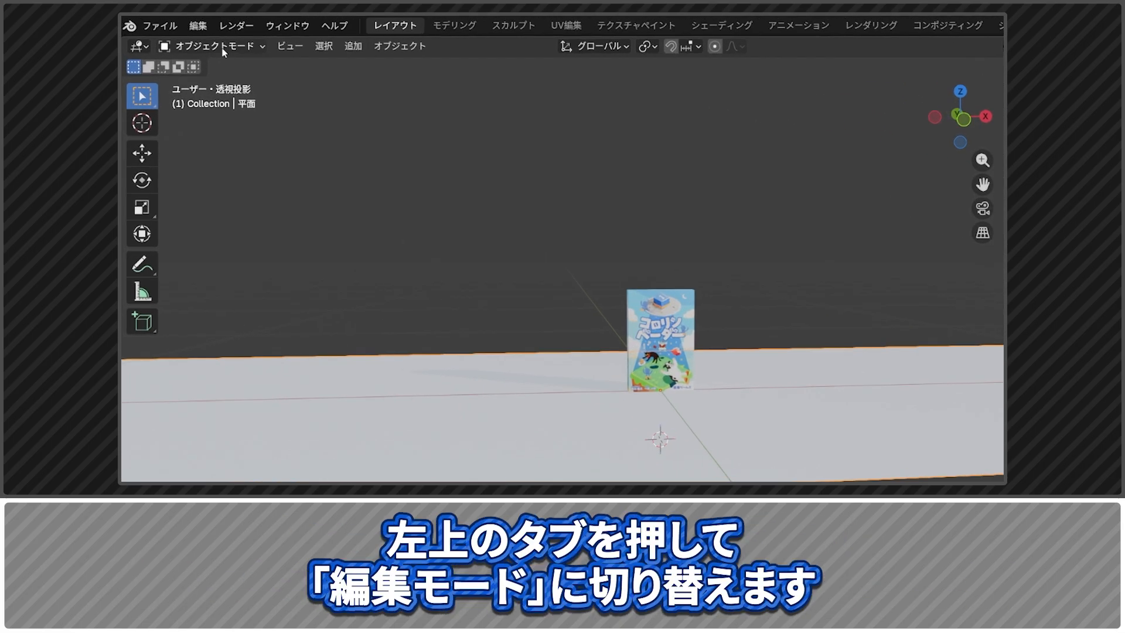
# Enter Edit Mode on the plane with edge selection and select the edge behind the package
pyautogui.click(181, 34)
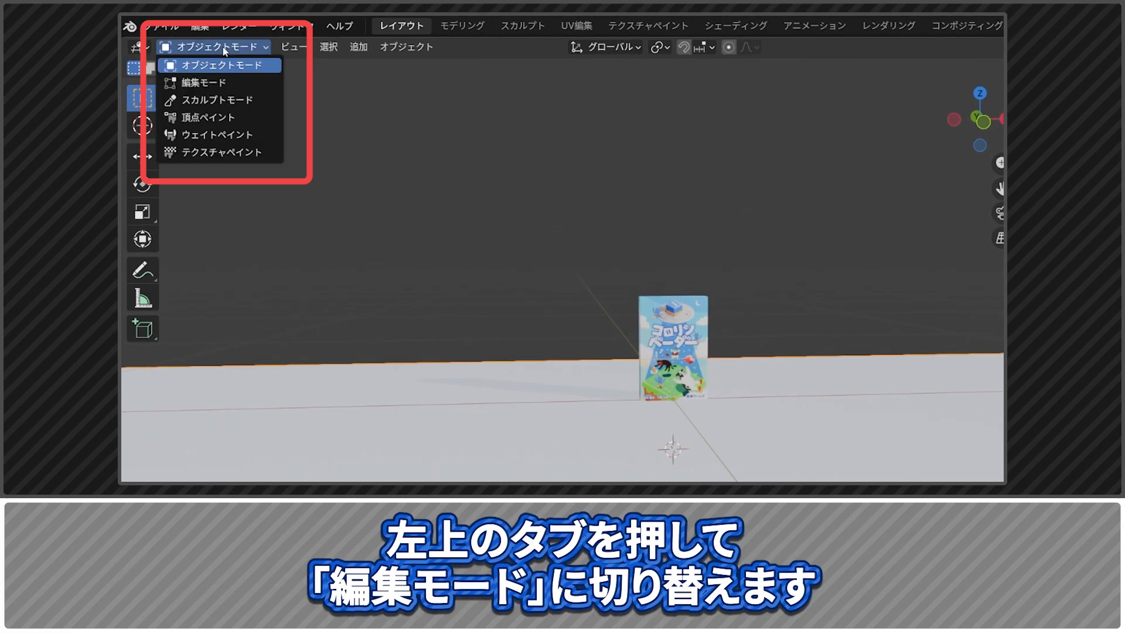
pyautogui.click(217, 85)
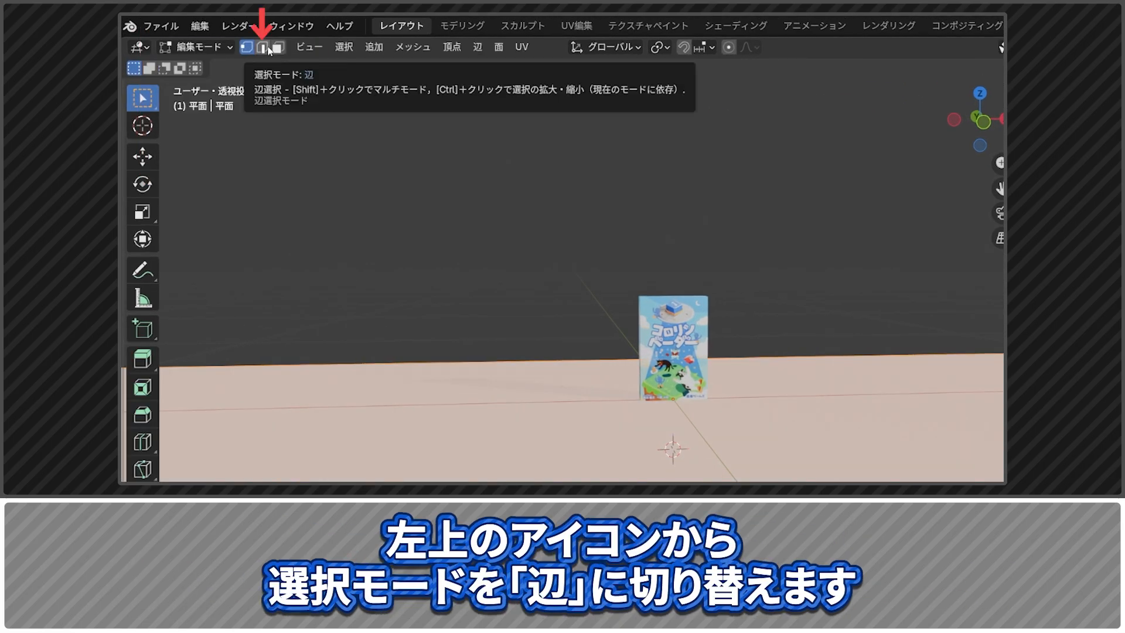
pyautogui.click(263, 47)
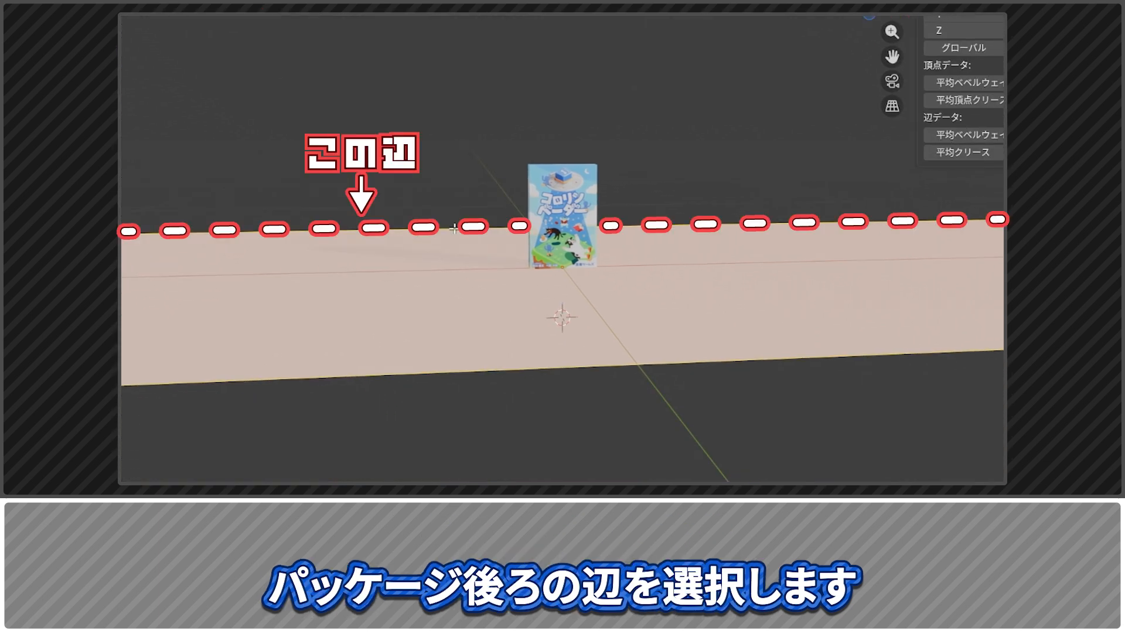
pyautogui.click(454, 228)
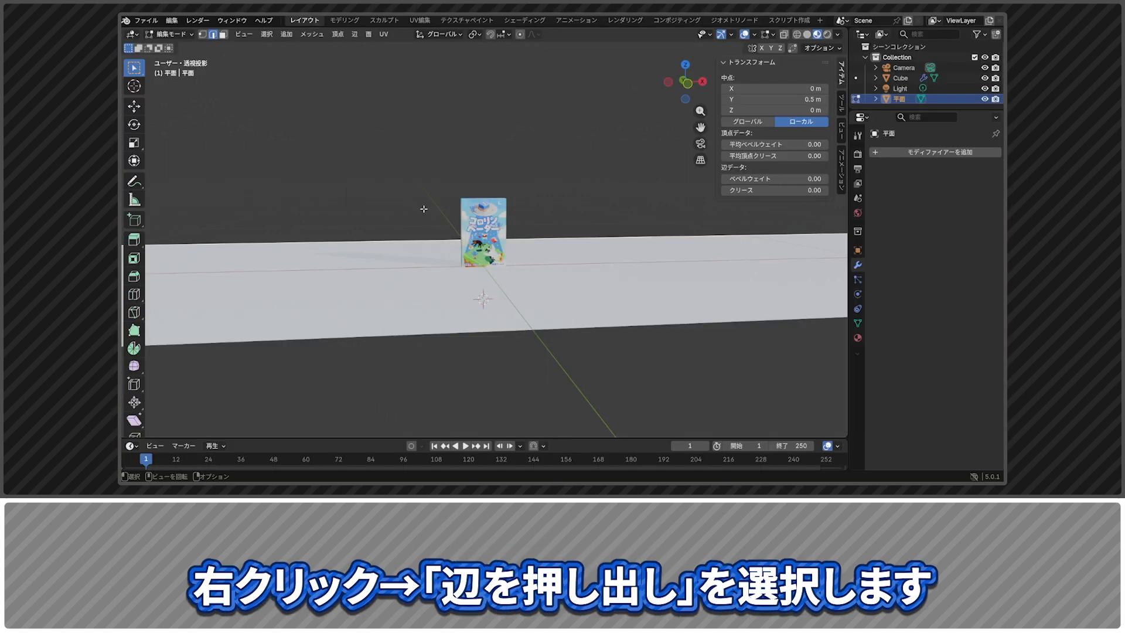
# Extrude the plane's rear edge straight up along the Z axis and set its Z position to 1 m
pyautogui.rightClick(469, 181)
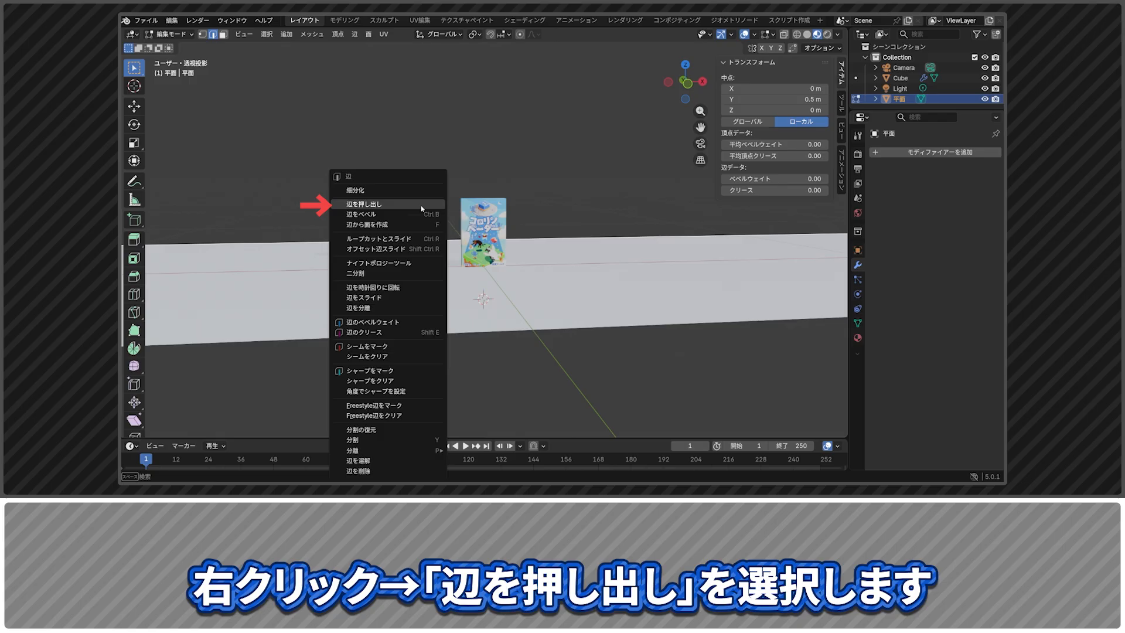
pyautogui.click(422, 206)
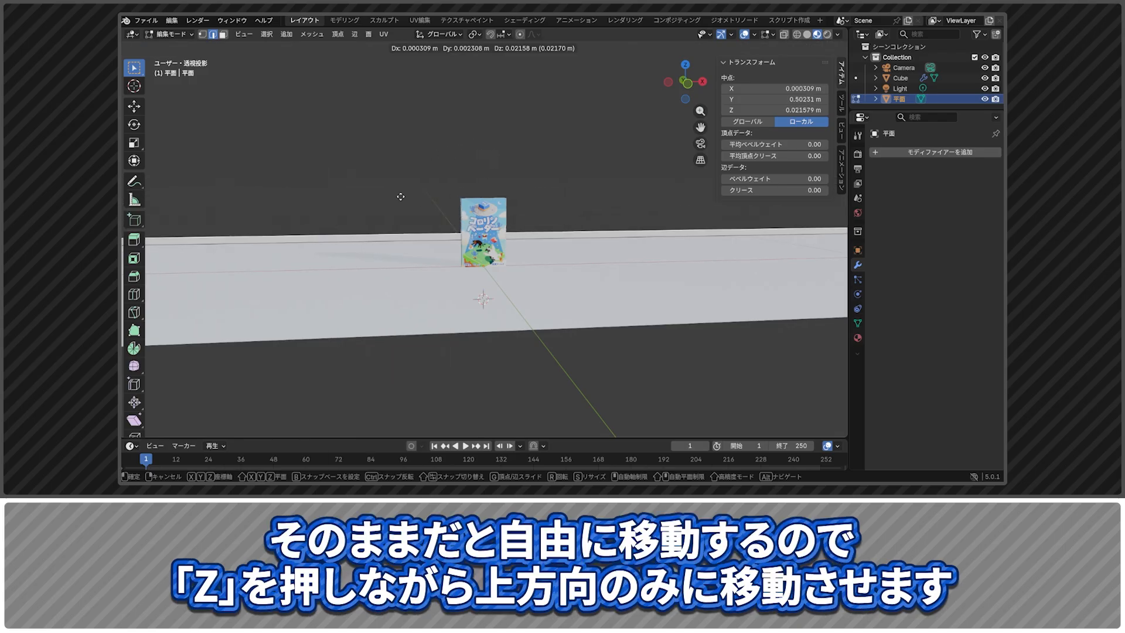
pyautogui.press('z')
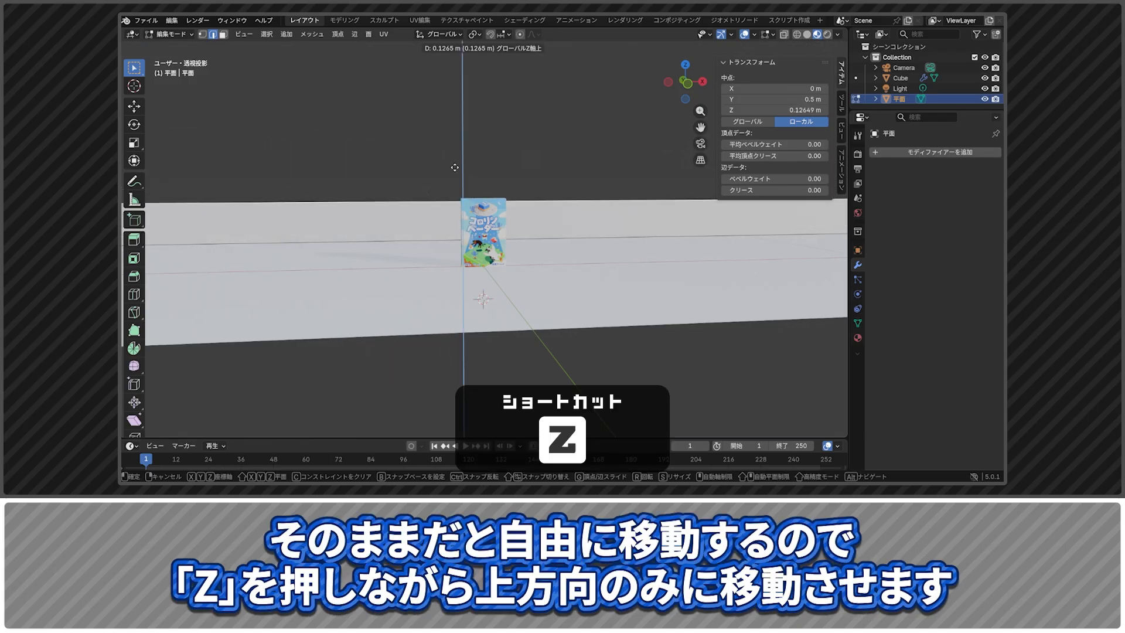
pyautogui.click(460, 96)
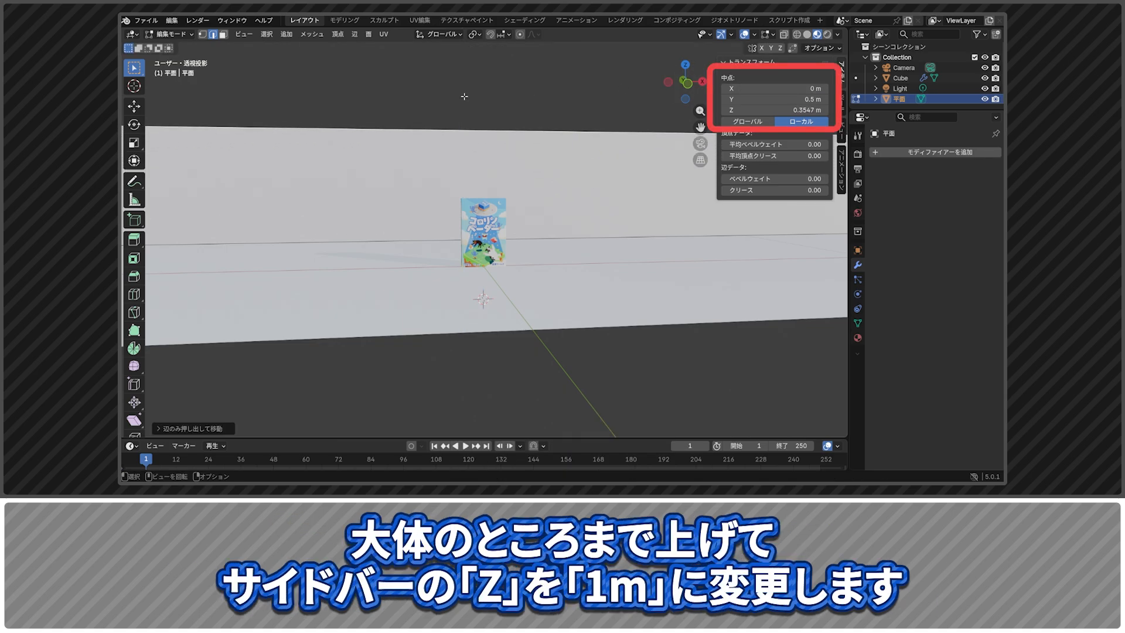
pyautogui.click(803, 111)
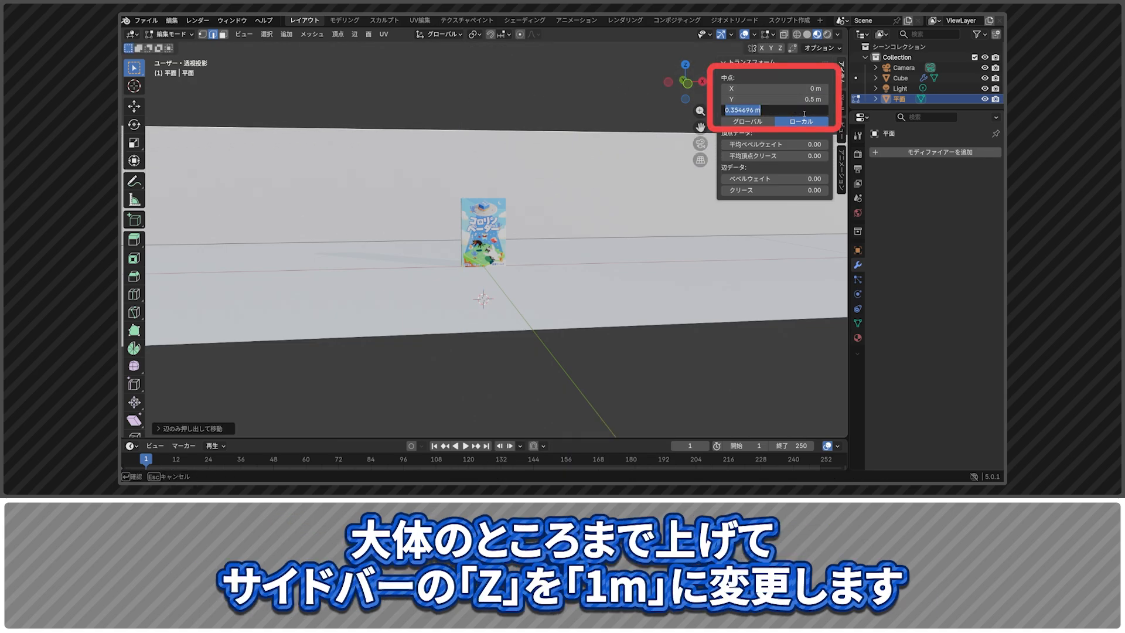
pyautogui.write('1')
pyautogui.press('Return')
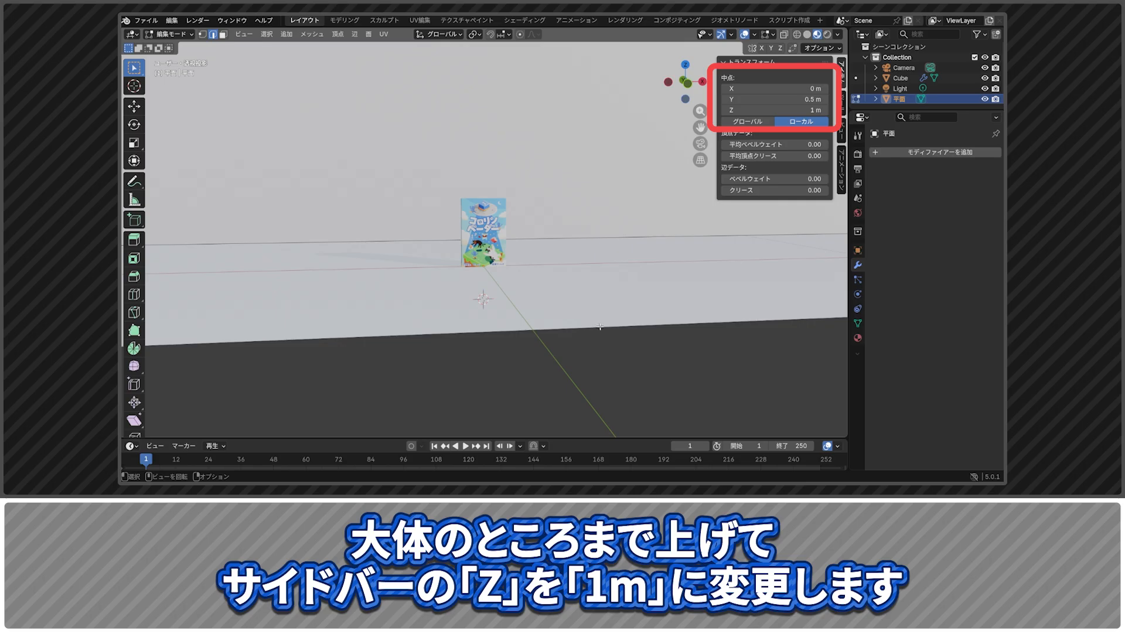
# Add a Bevel modifier to the plane with an amount of 0.4 m and 8 segments
pyautogui.click(858, 266)
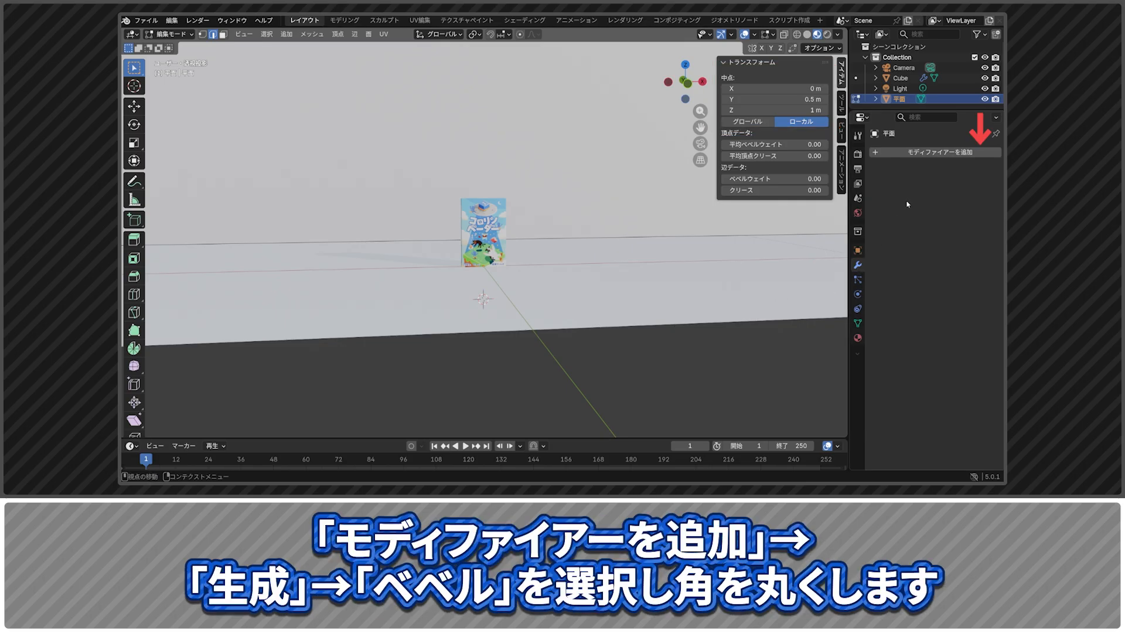
pyautogui.click(914, 151)
pyautogui.moveTo(902, 170)
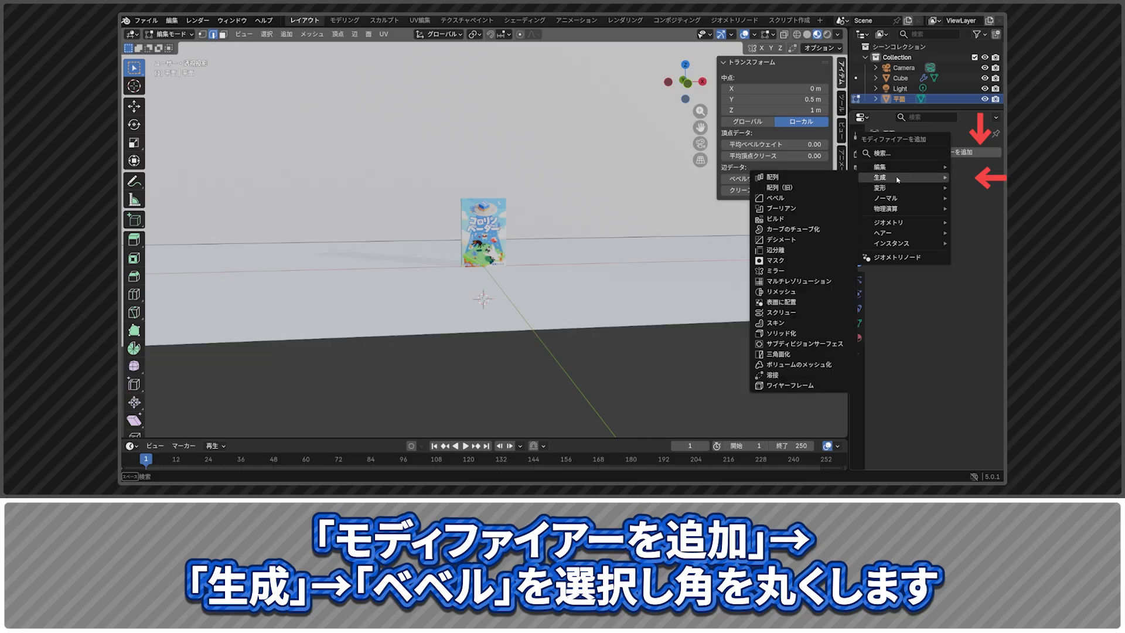
pyautogui.click(811, 202)
pyautogui.moveTo(954, 209); pyautogui.dragTo(953, 207)
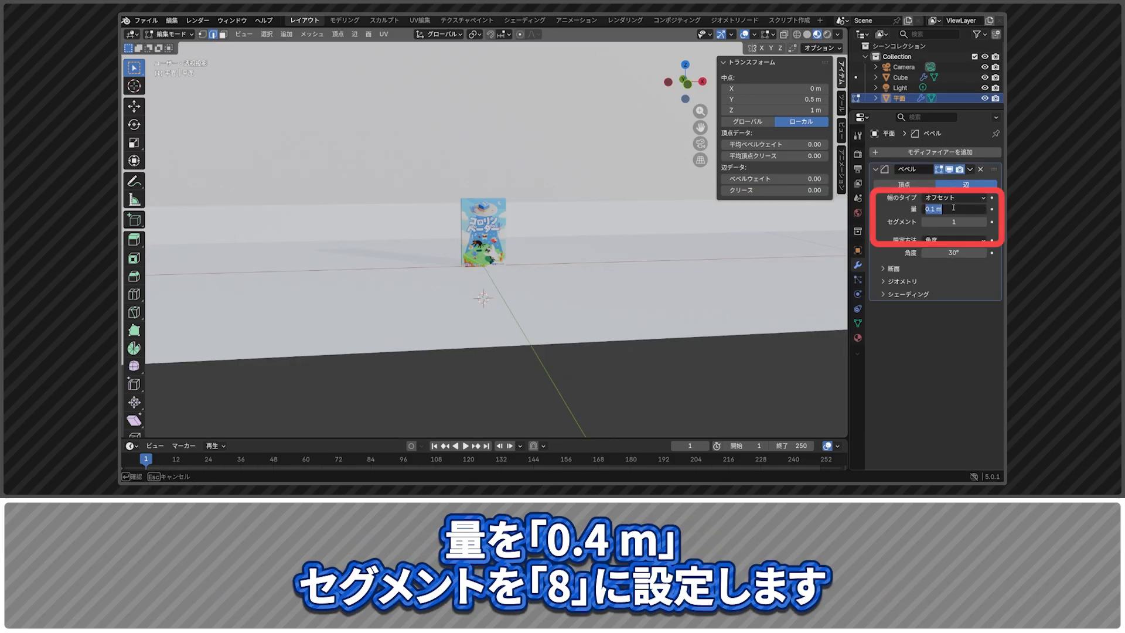
pyautogui.write('0.4')
pyautogui.press('Return')
pyautogui.click(953, 222)
pyautogui.write('8')
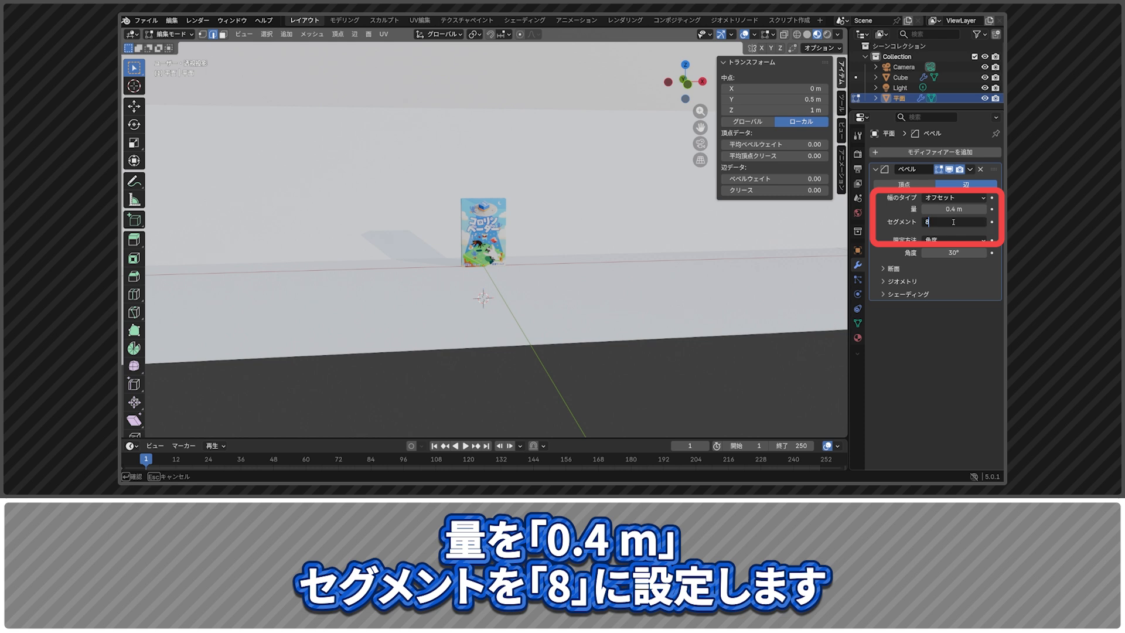
pyautogui.press('Return')
# Return to Object Mode and apply Shade Auto Smooth (自動スムーズシェード) to the plane
pyautogui.click(170, 34)
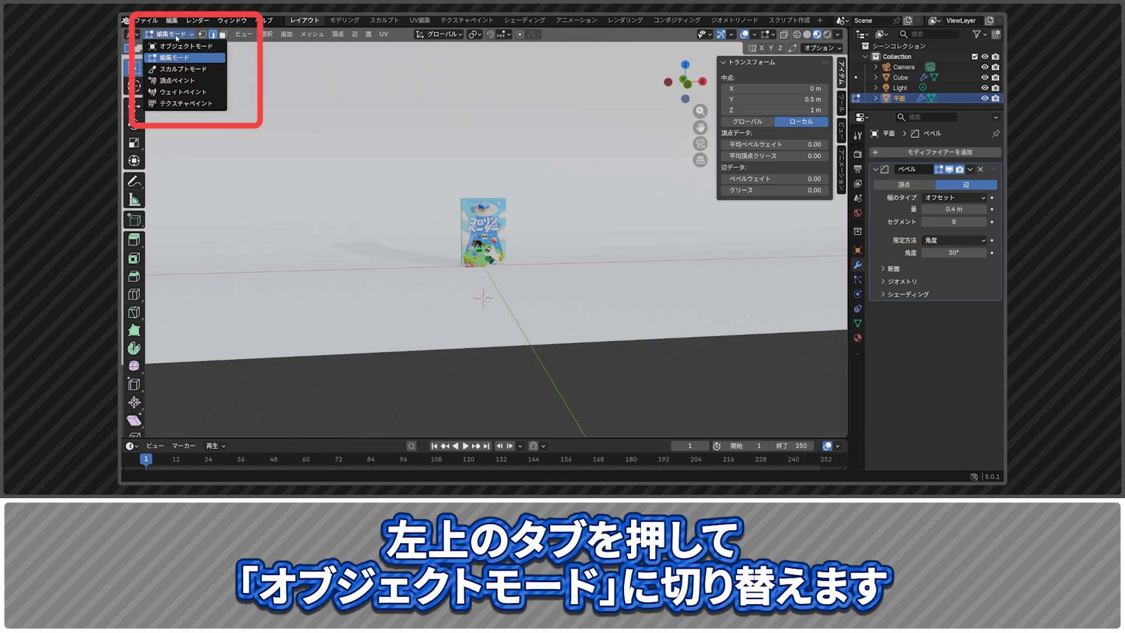
pyautogui.click(182, 46)
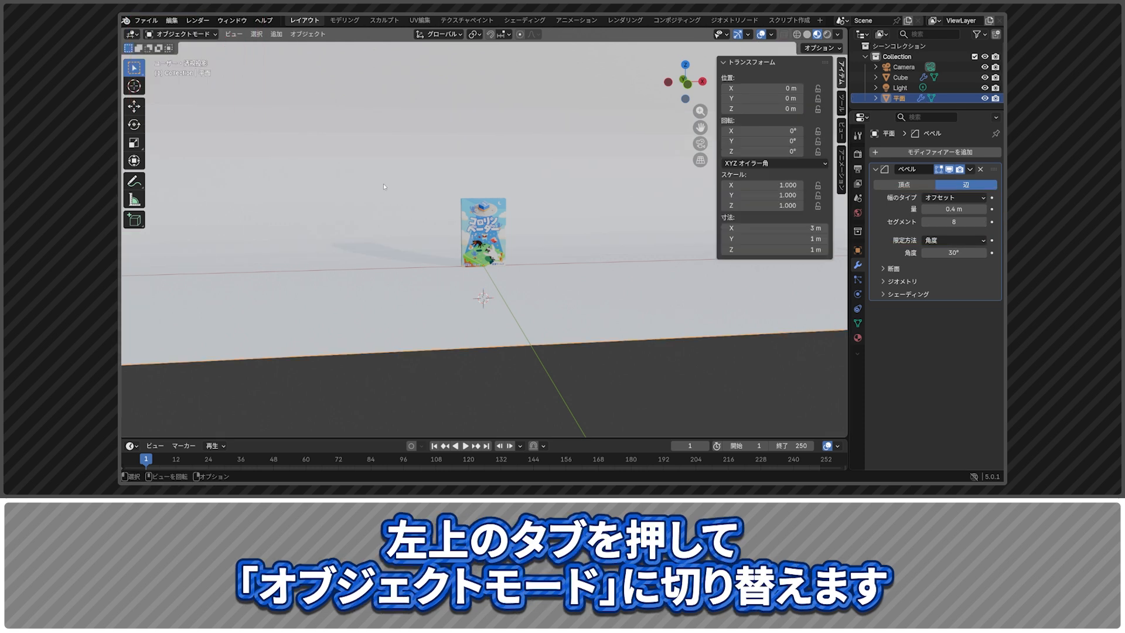
pyautogui.rightClick(553, 212)
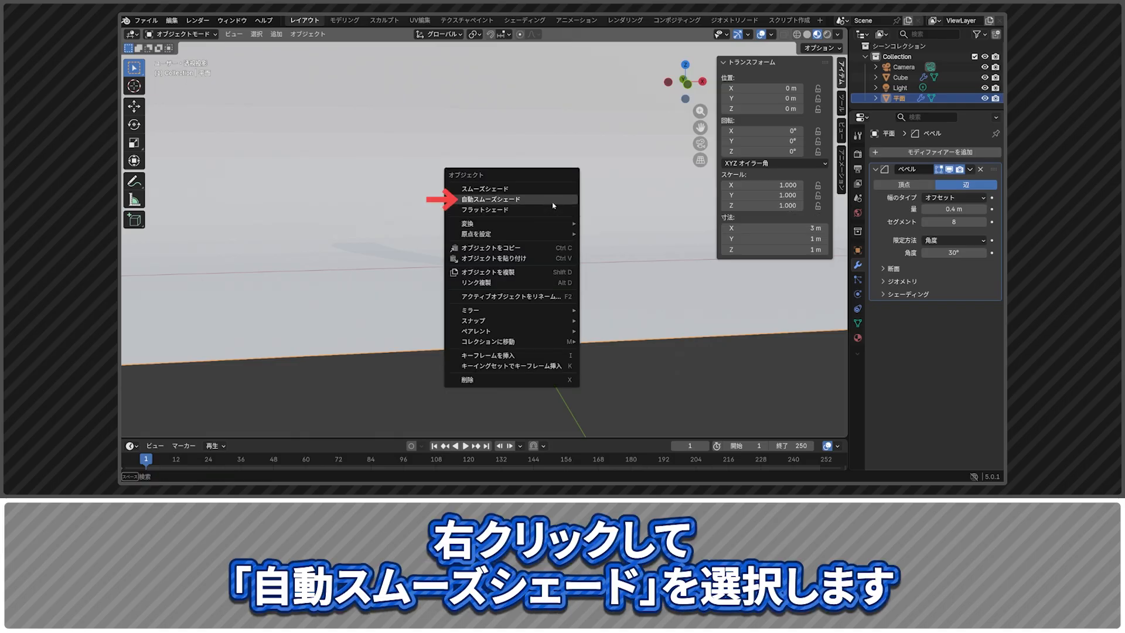
pyautogui.click(553, 202)
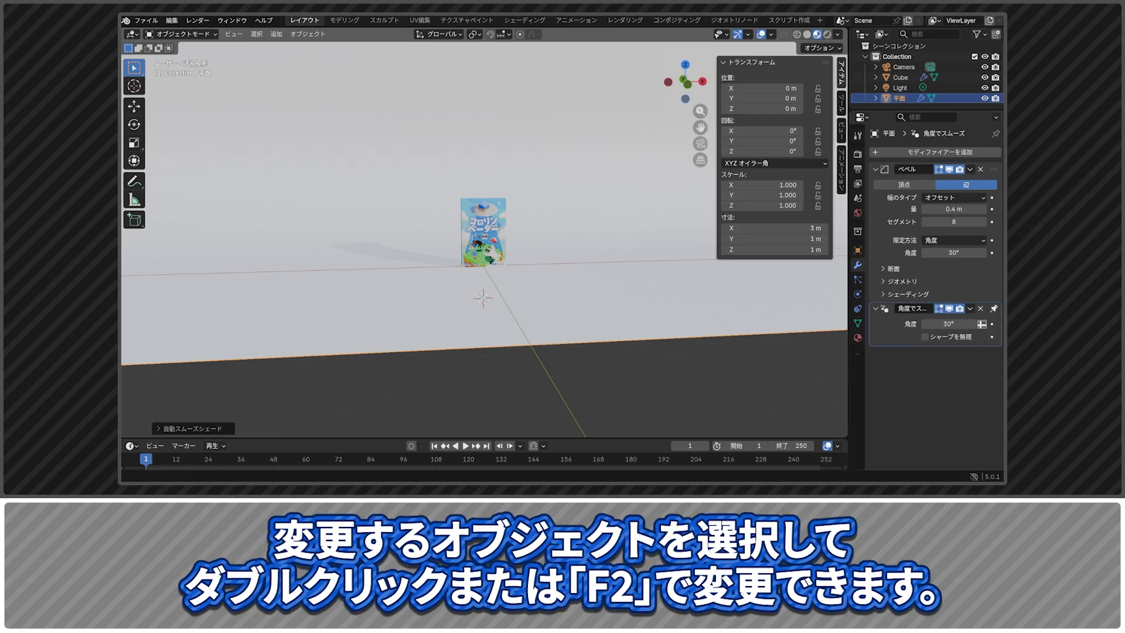
pyautogui.click(647, 309)
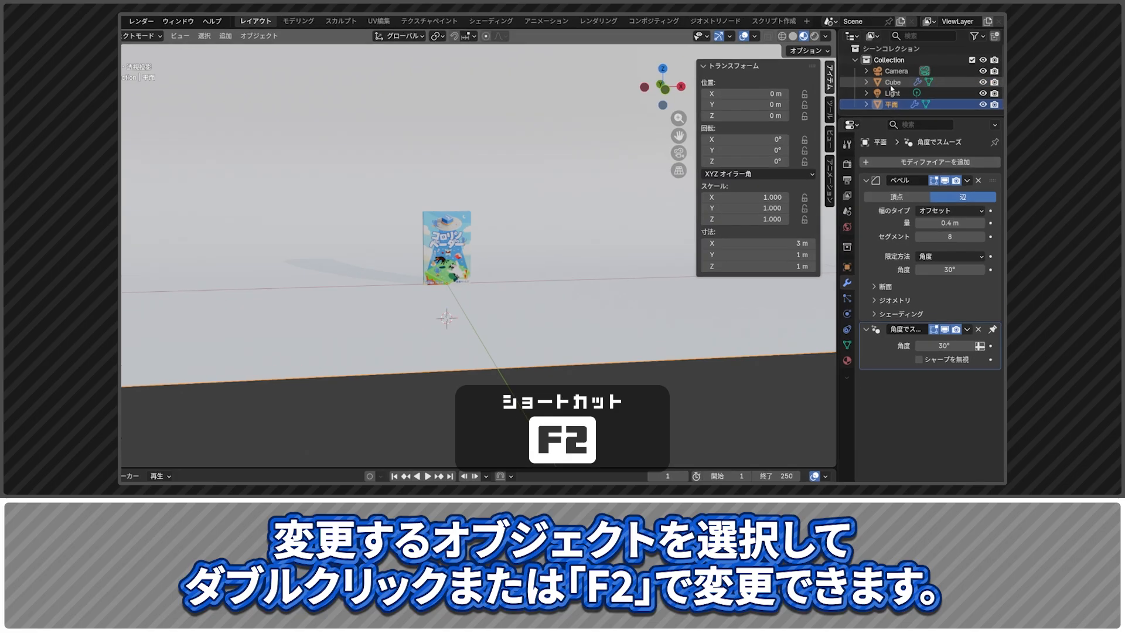
# Rename the Cube object as パッケージ and the plane object as 背景
pyautogui.click(891, 83)
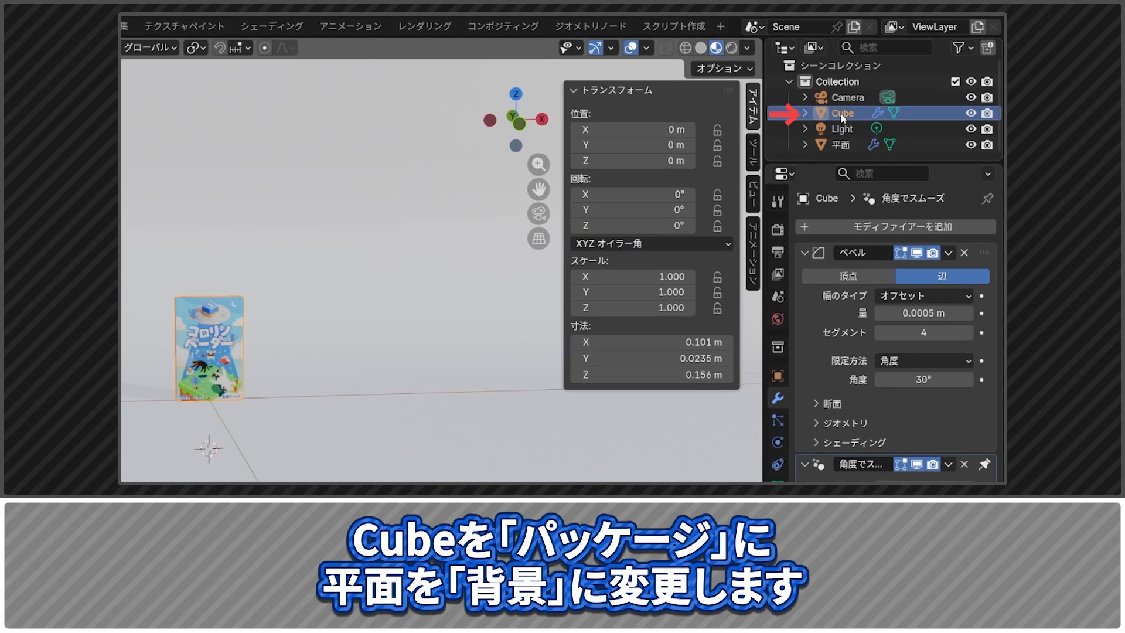
pyautogui.press('F2')
pyautogui.write('パッケージ')
pyautogui.press('Return')
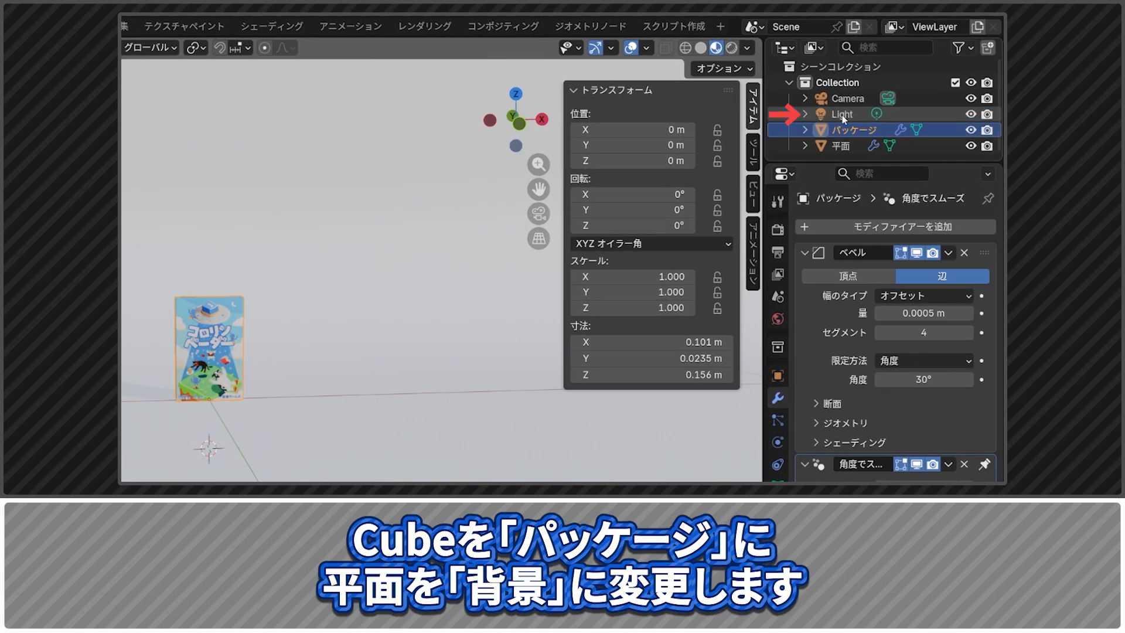
pyautogui.press('Down')
pyautogui.press('F2')
pyautogui.write('背景')
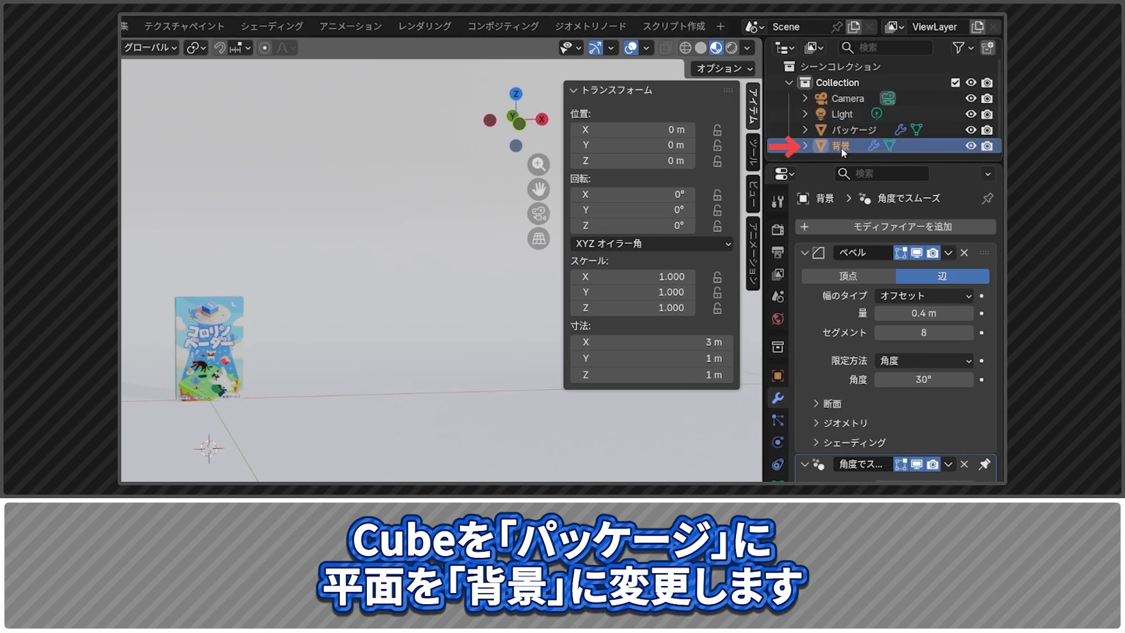
pyautogui.press('Return')
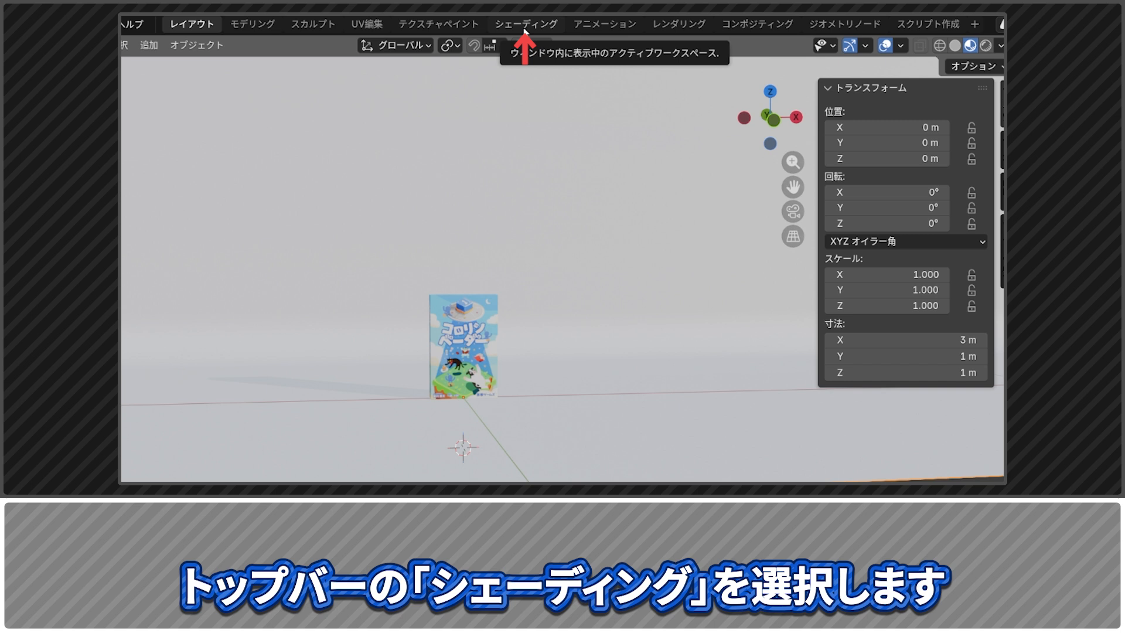
# In the Shading workspace, set the Metallic value of the パッケージ object's Principled BSDF to 0.2
pyautogui.click(523, 26)
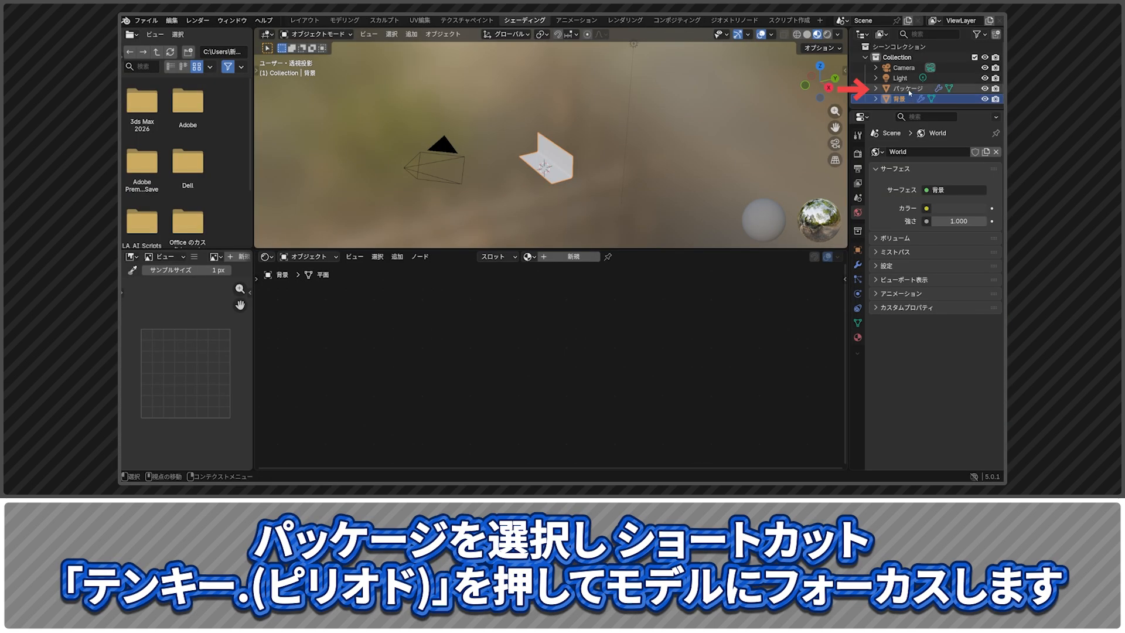
pyautogui.click(908, 89)
pyautogui.press('KP_Decimal')
pyautogui.moveTo(563, 203); pyautogui.dragTo(608, 155, button='middle')
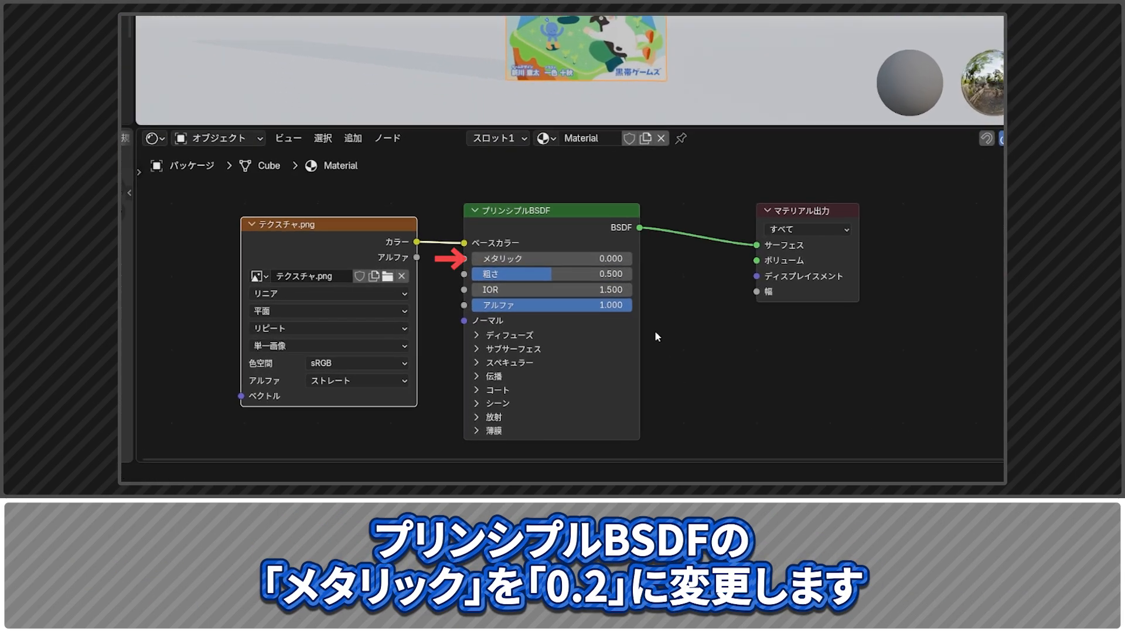
pyautogui.doubleClick(610, 258)
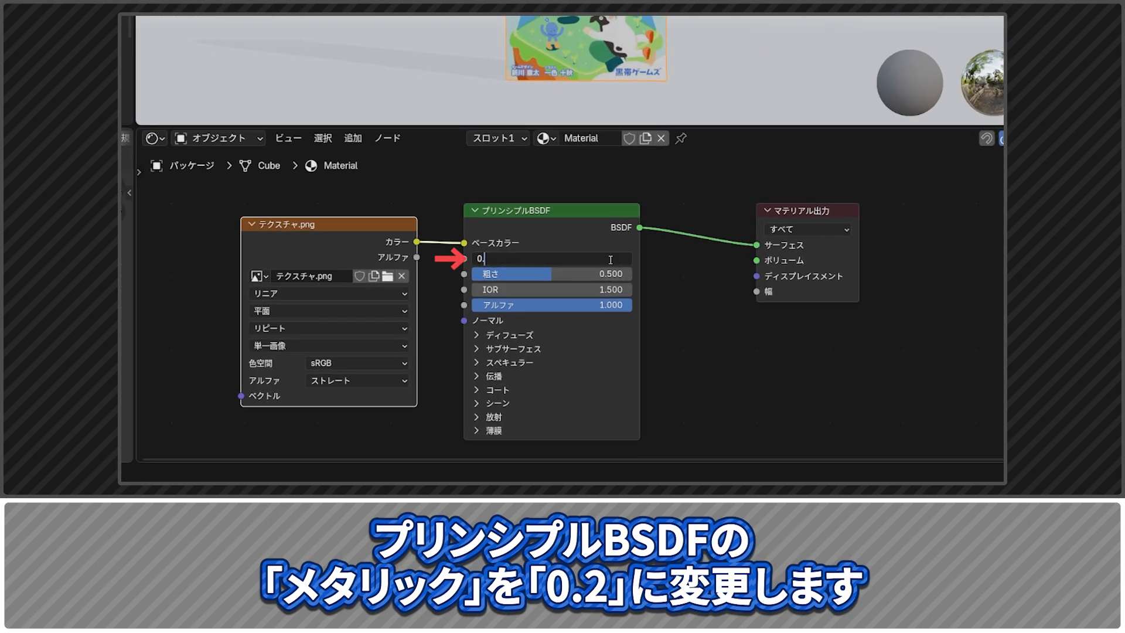
pyautogui.press('Return')
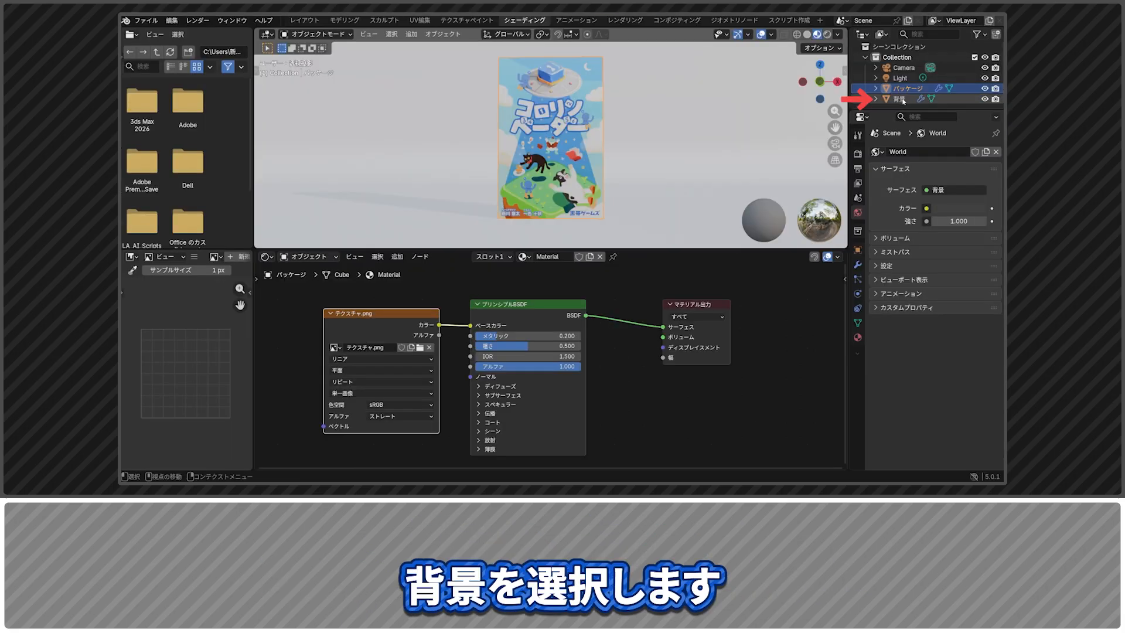
# Create a new material with a Principled BSDF for the 背景 object
pyautogui.click(902, 100)
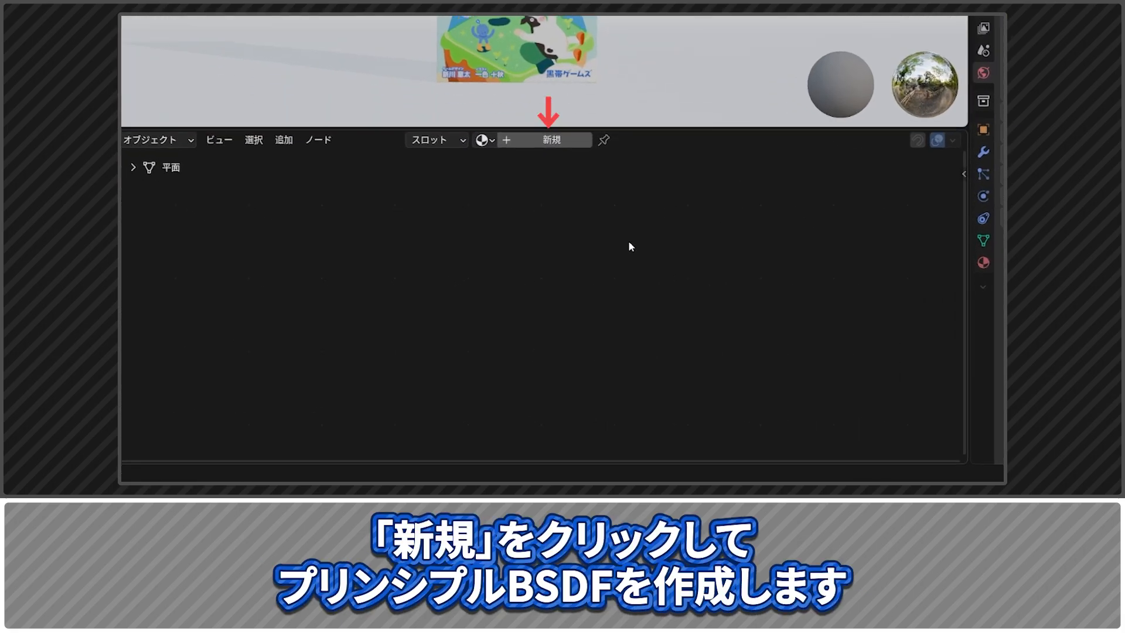
pyautogui.click(554, 141)
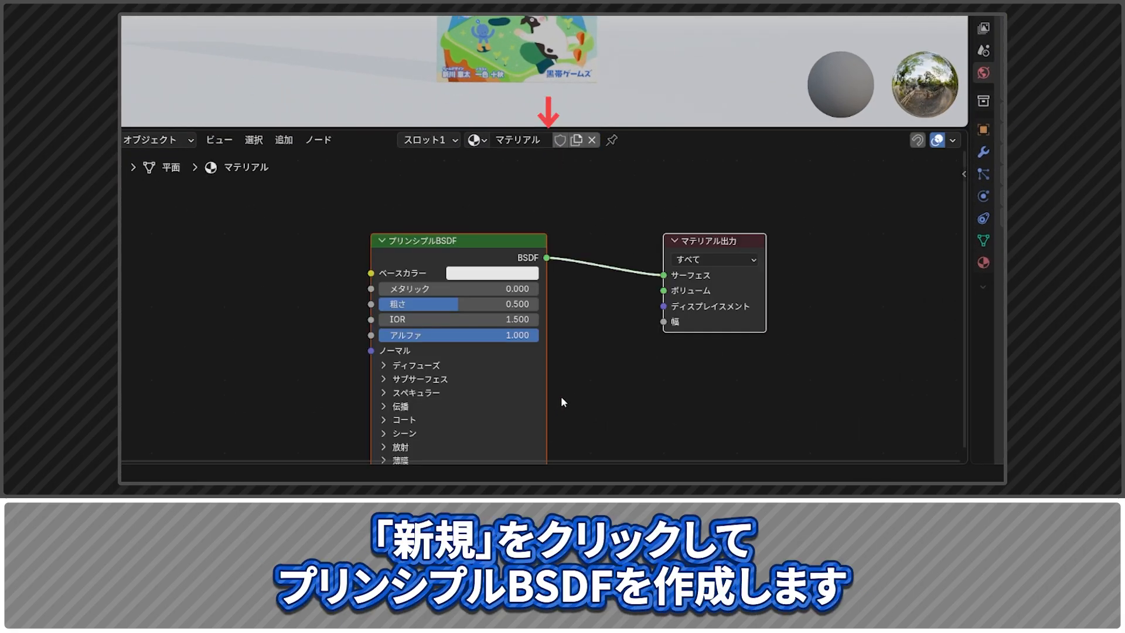
pyautogui.scroll(-3, 561, 402)
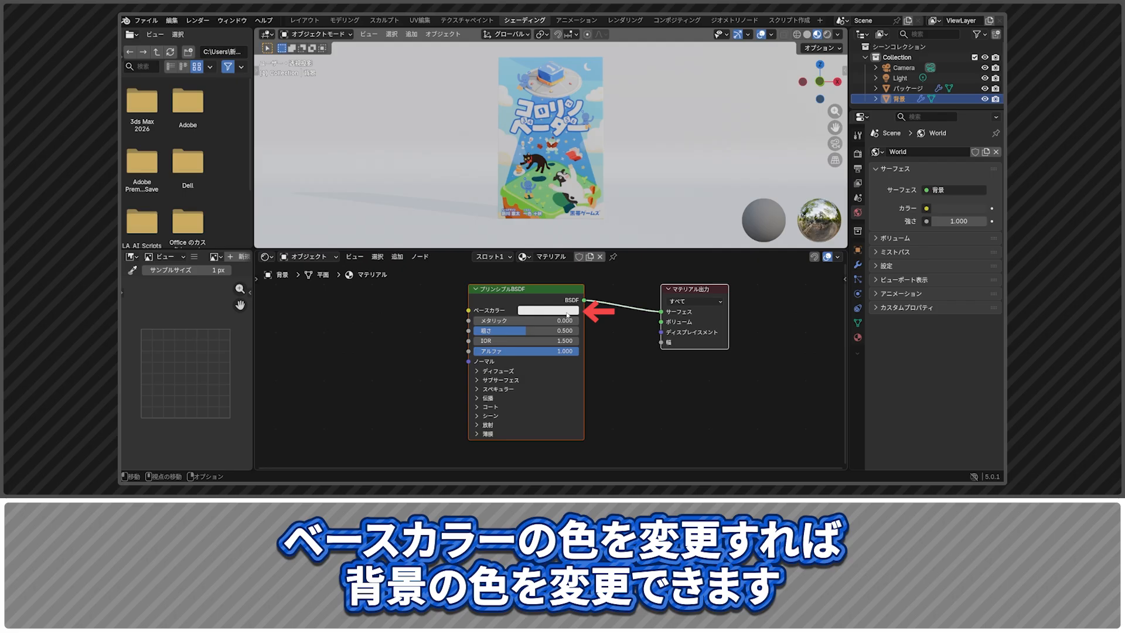
# Try out other base colors on the 背景 material's Principled BSDF
pyautogui.click(566, 311)
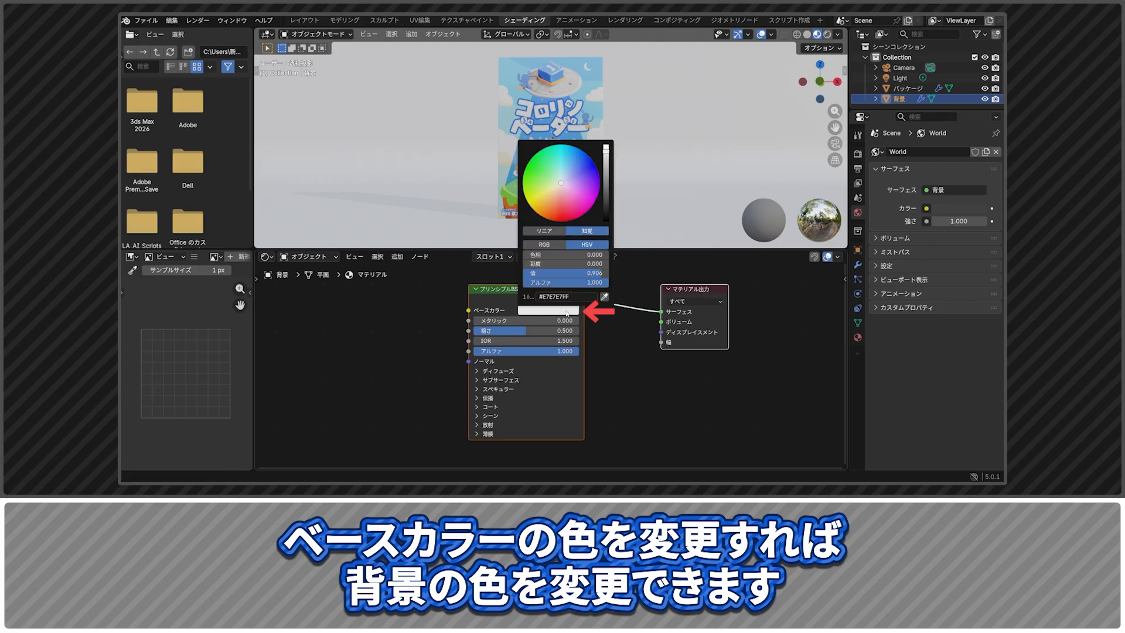
pyautogui.moveTo(561, 183)
pyautogui.mouseDown()
pyautogui.moveTo(583, 215)
pyautogui.moveTo(523, 175)
pyautogui.moveTo(552, 145)
pyautogui.mouseUp()
pyautogui.moveTo(595, 199)
pyautogui.mouseDown()
pyautogui.moveTo(531, 207)
pyautogui.moveTo(530, 165)
pyautogui.moveTo(579, 157)
pyautogui.moveTo(584, 168)
pyautogui.mouseUp()
pyautogui.press('Escape')
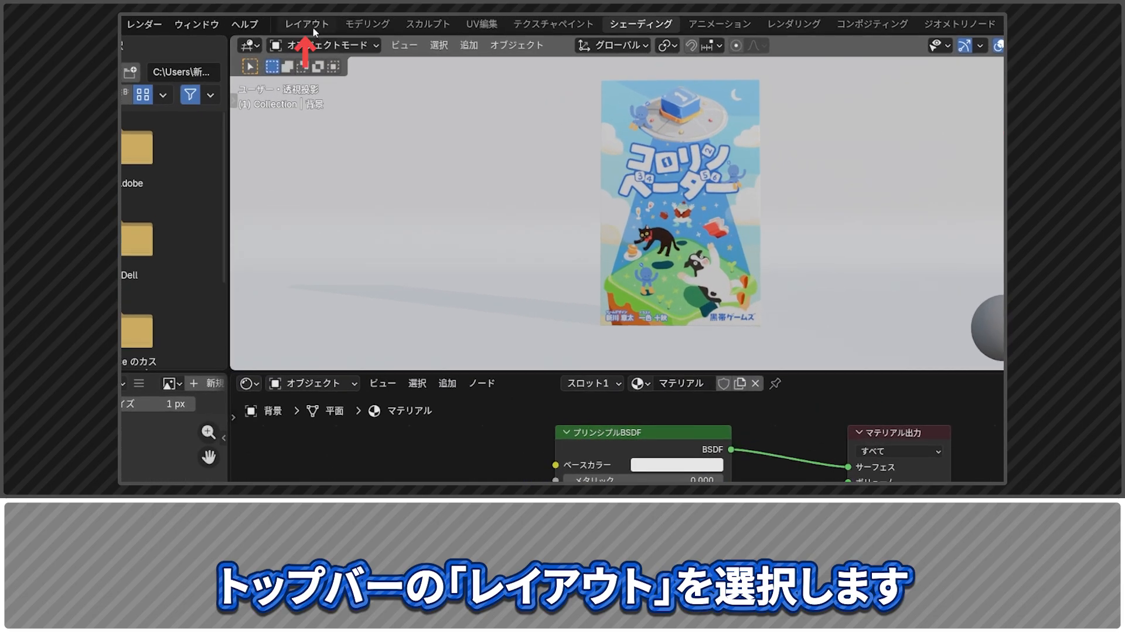
# In the Layout workspace, add a 十字 (plain axes) empty and rename it カメラターゲット
pyautogui.click(311, 26)
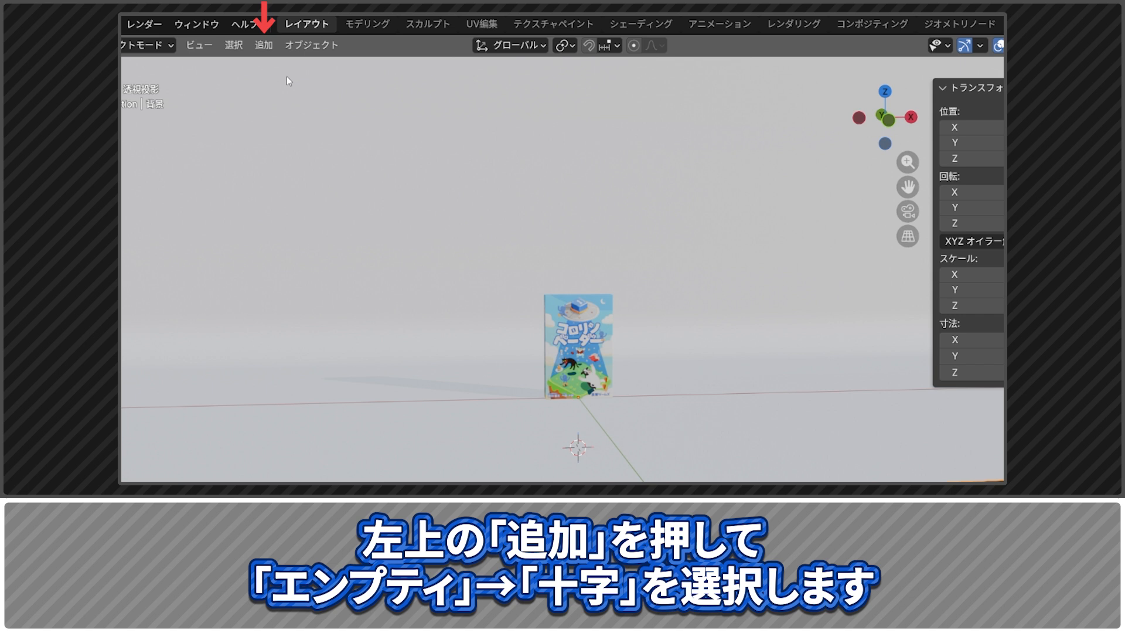
pyautogui.click(267, 46)
pyautogui.moveTo(348, 231)
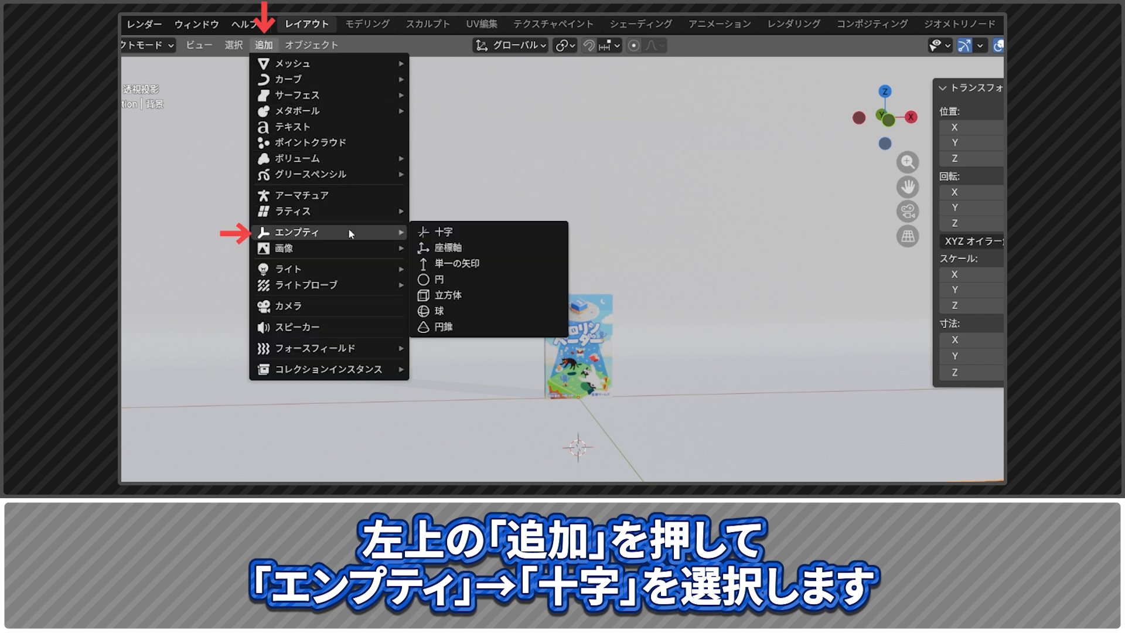
pyautogui.click(532, 233)
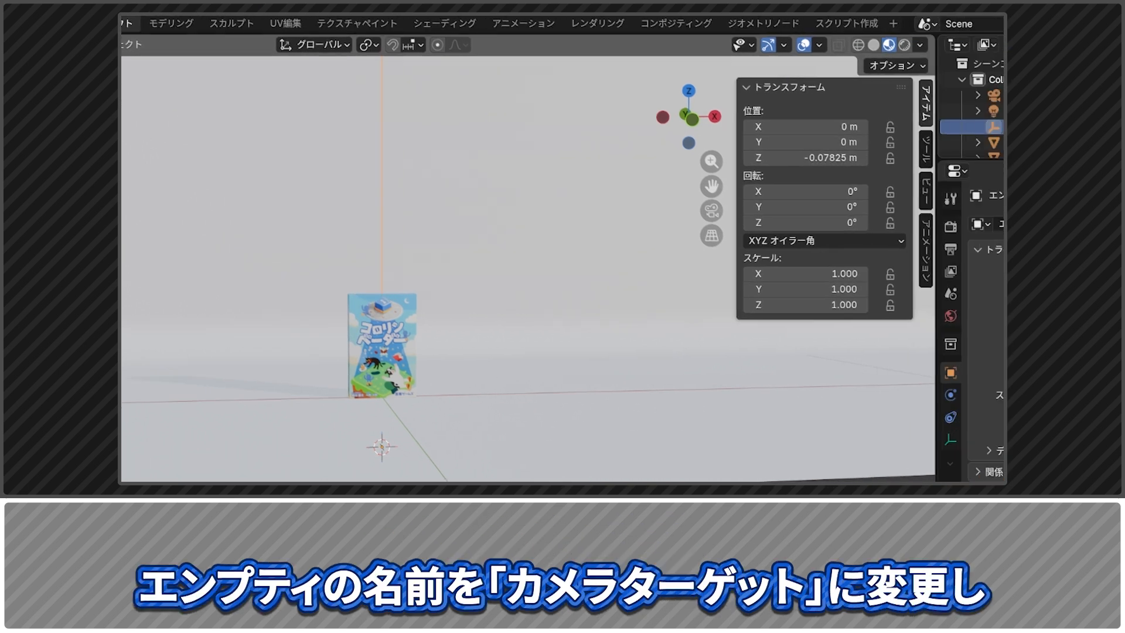
pyautogui.doubleClick(855, 119)
pyautogui.write('カメラターゲット')
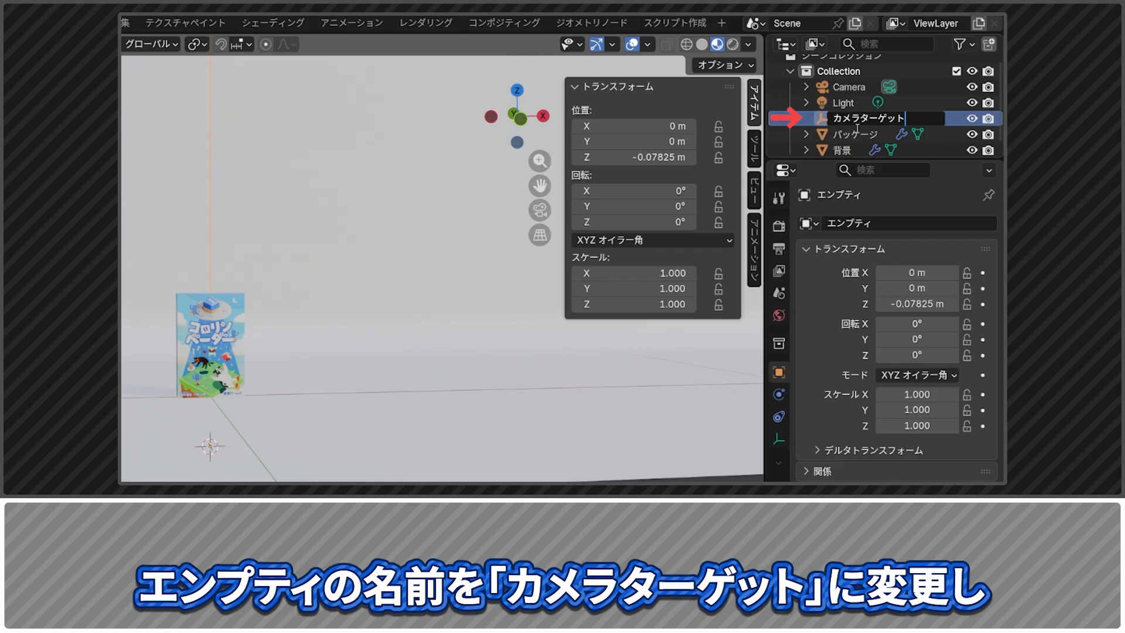
pyautogui.press('Return')
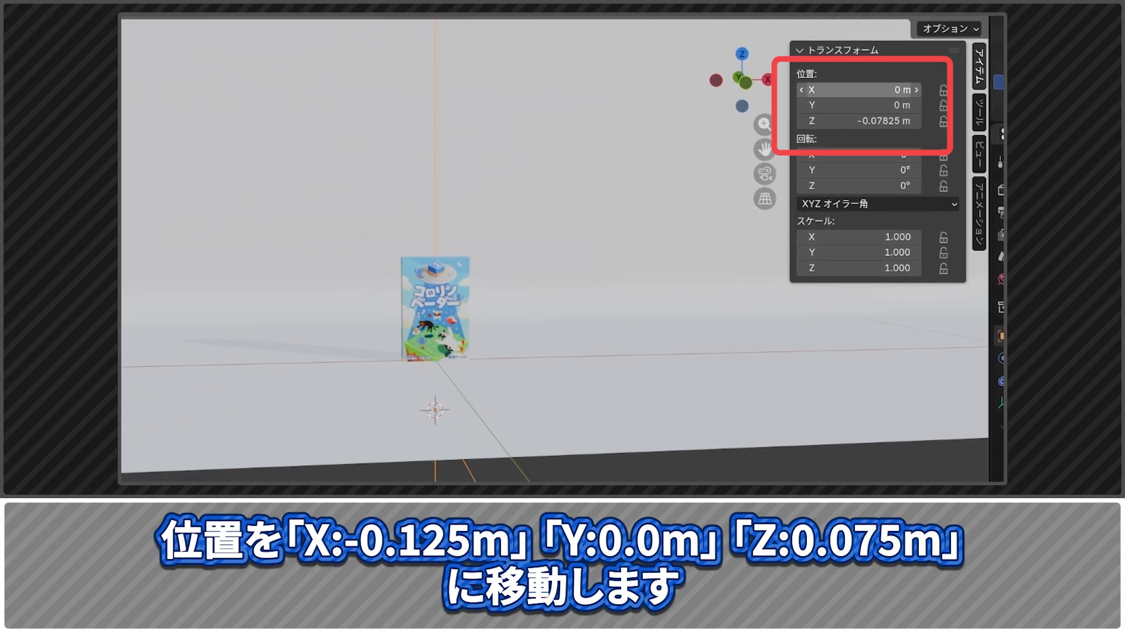
# Set the カメラターゲット empty's location to X -0.125 m and Z 0.075 m
pyautogui.click(858, 89)
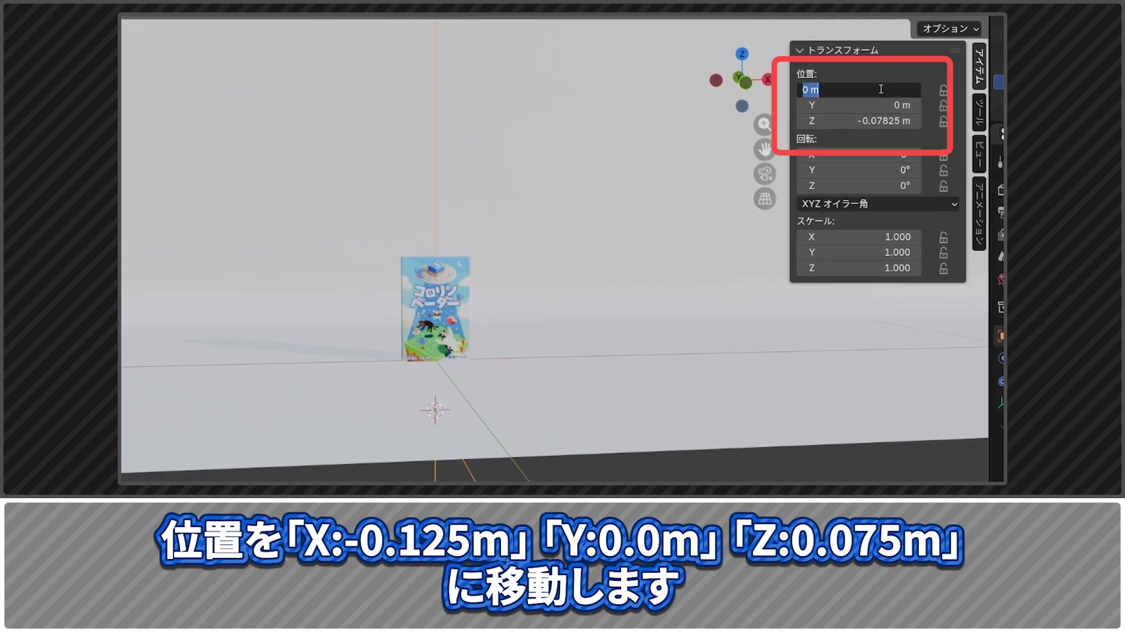
pyautogui.write('-0.125m')
pyautogui.press('Return')
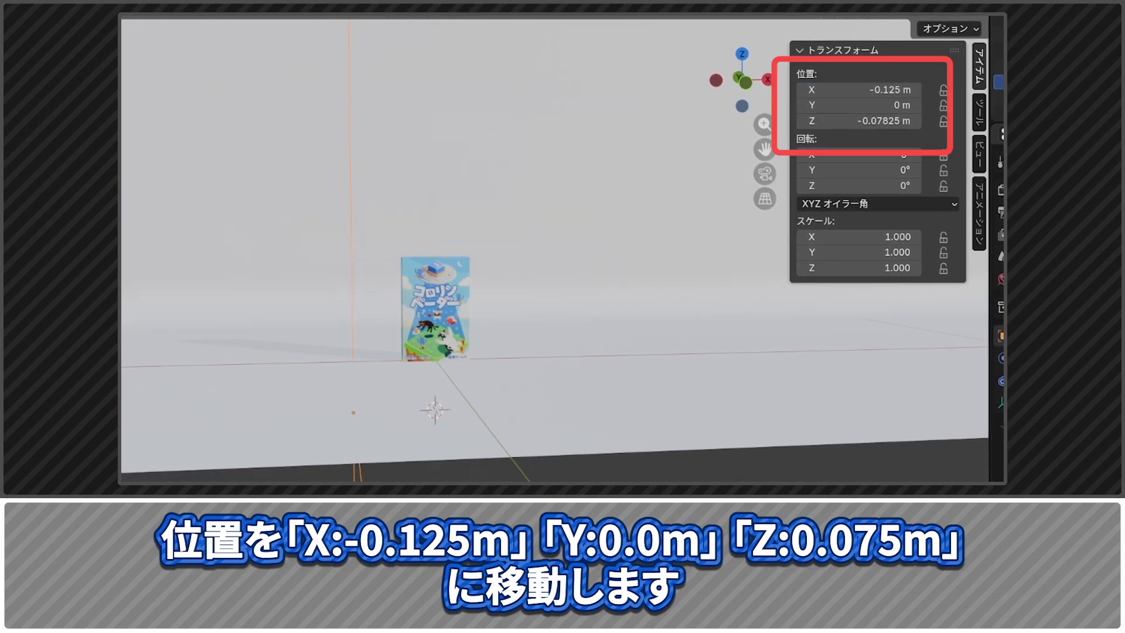
pyautogui.click(882, 120)
pyautogui.write('0.075m')
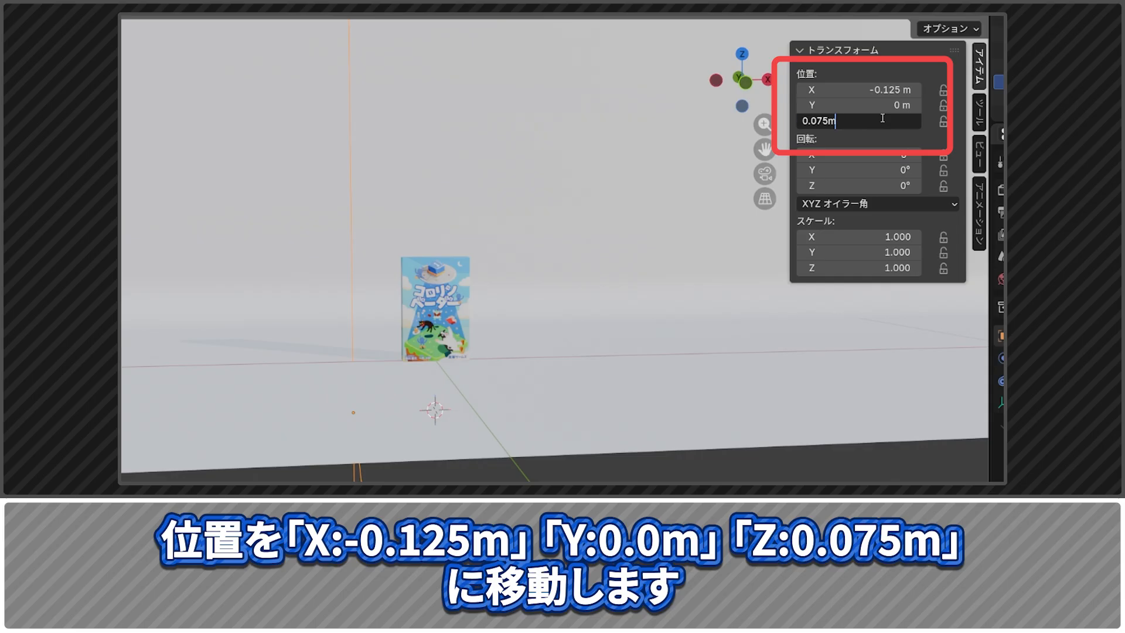
pyautogui.press('Return')
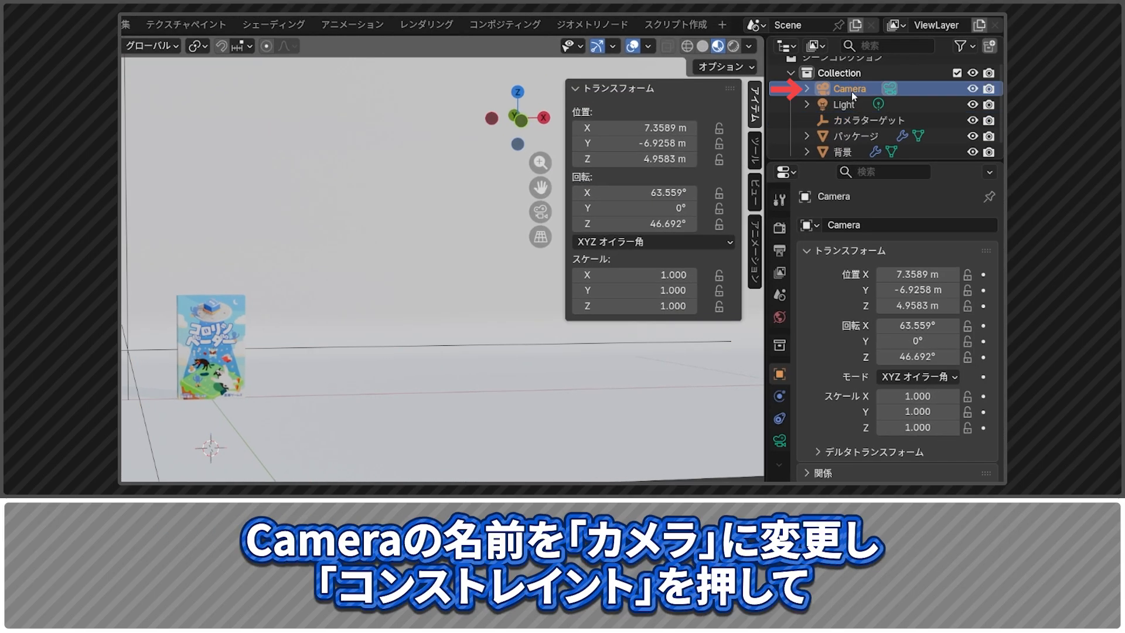
# Rename the Camera object as カメラ
pyautogui.doubleClick(849, 96)
pyautogui.write('カメラ')
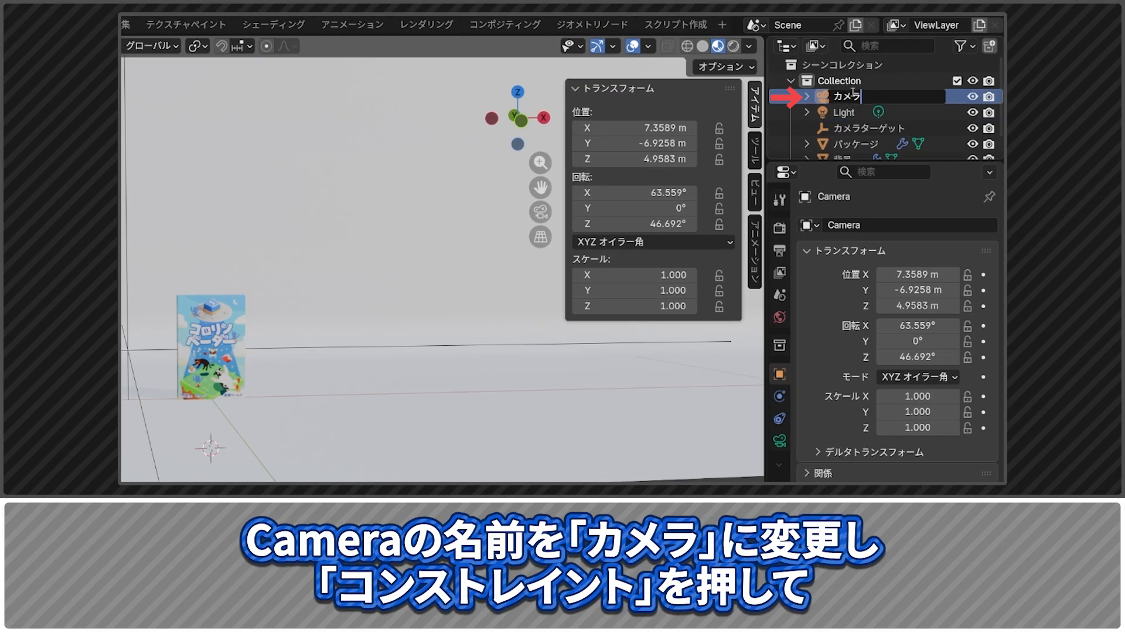
pyautogui.press('Return')
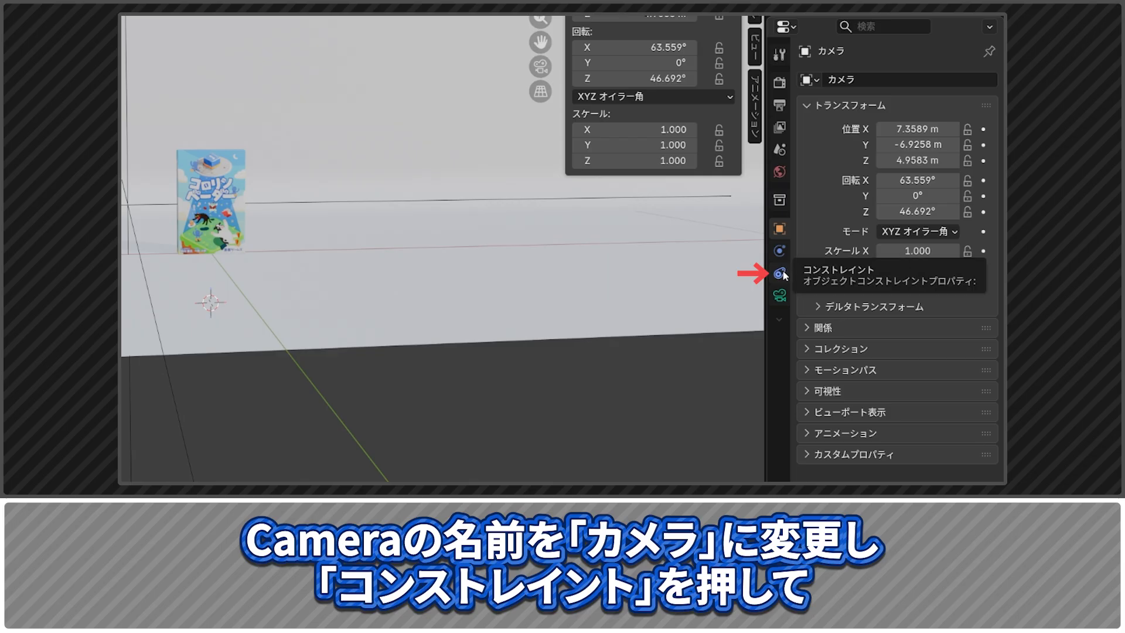
# Add a トラック object constraint to the カメラ object with カメラターゲット as its target
pyautogui.click(781, 274)
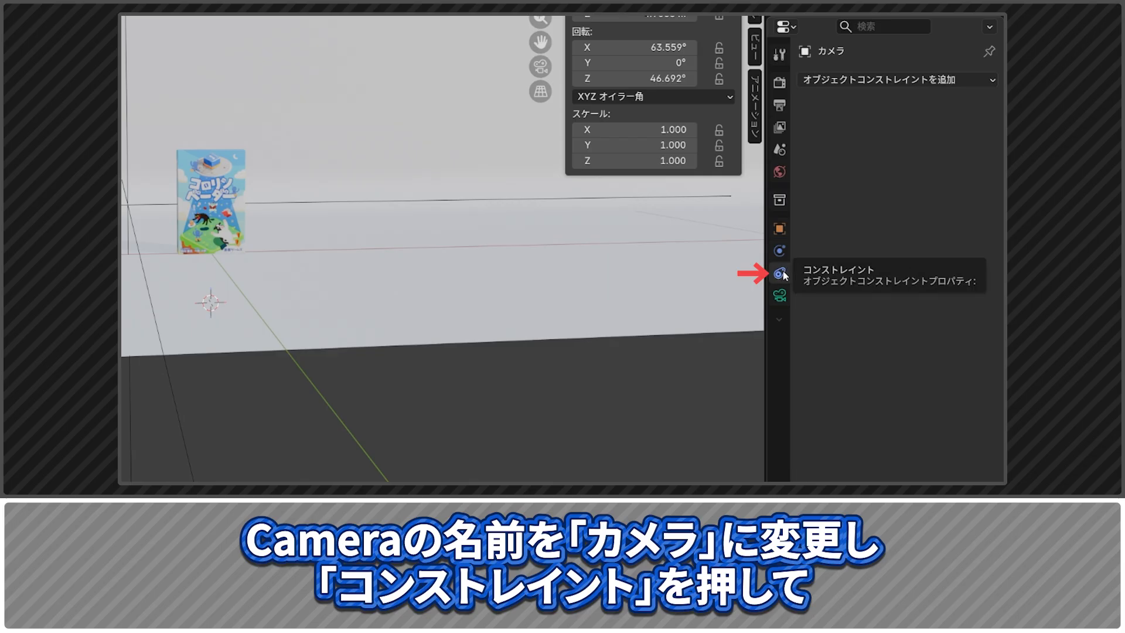
pyautogui.click(868, 81)
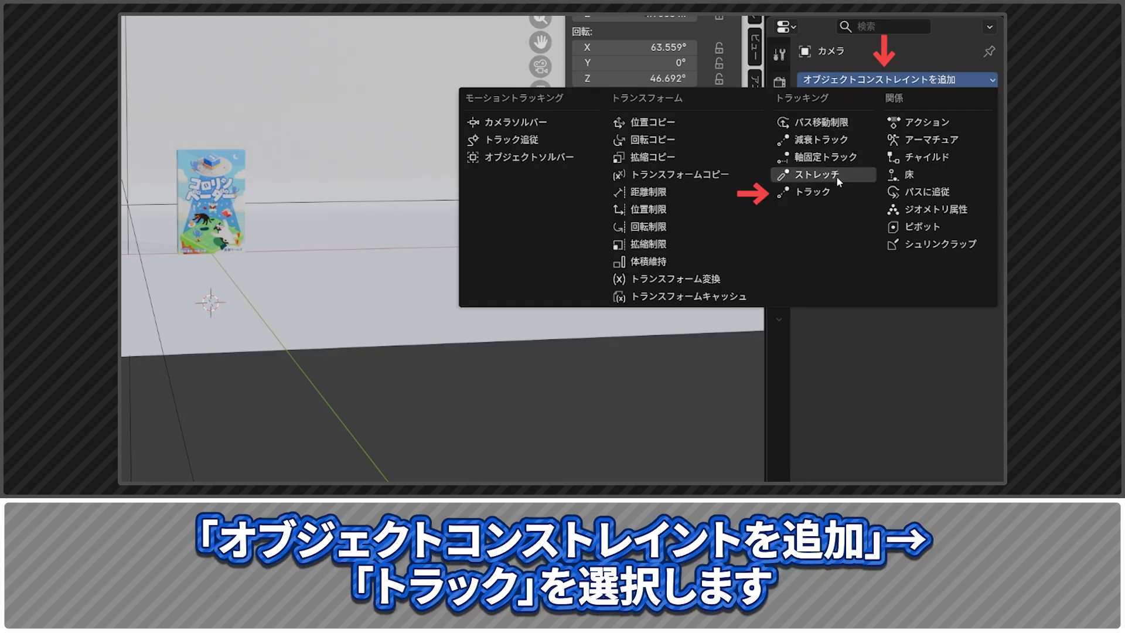
pyautogui.click(846, 193)
pyautogui.click(929, 130)
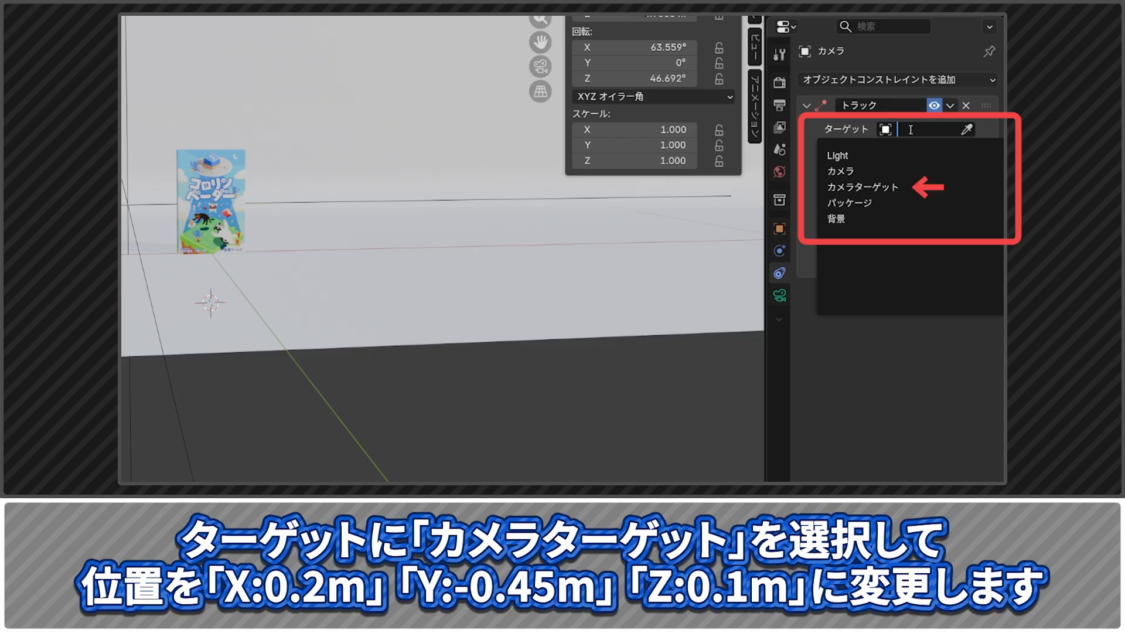
pyautogui.click(862, 187)
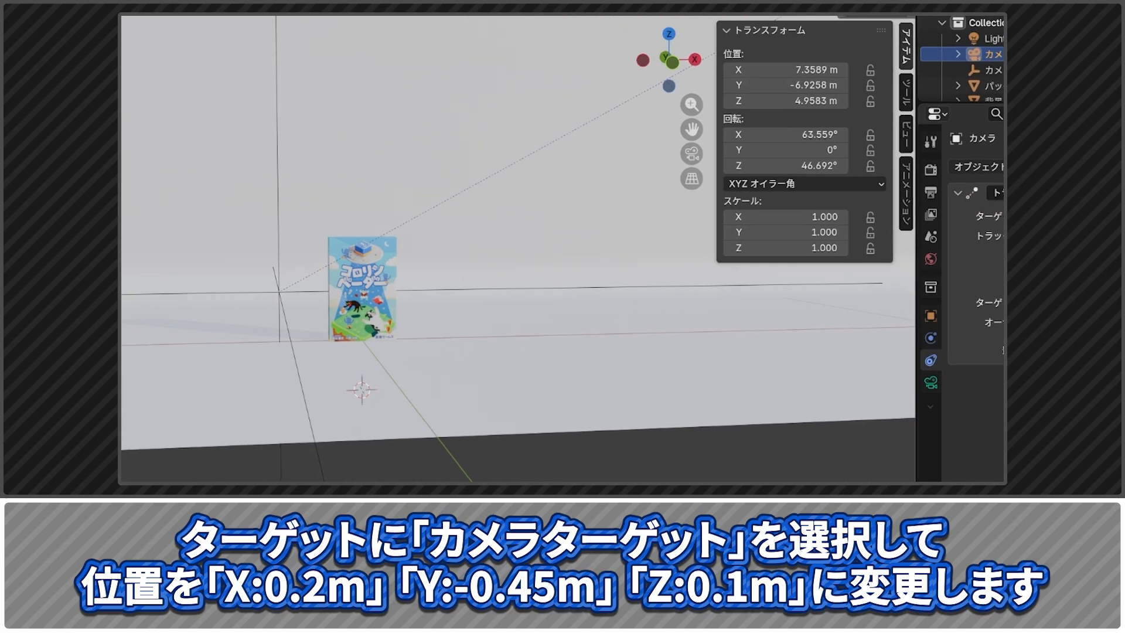
# Set the カメラ object's location to X 0.2 m, Y -0.45 m and Z 0.1 m
pyautogui.doubleClick(840, 101)
pyautogui.write('0.2m')
pyautogui.press('Return')
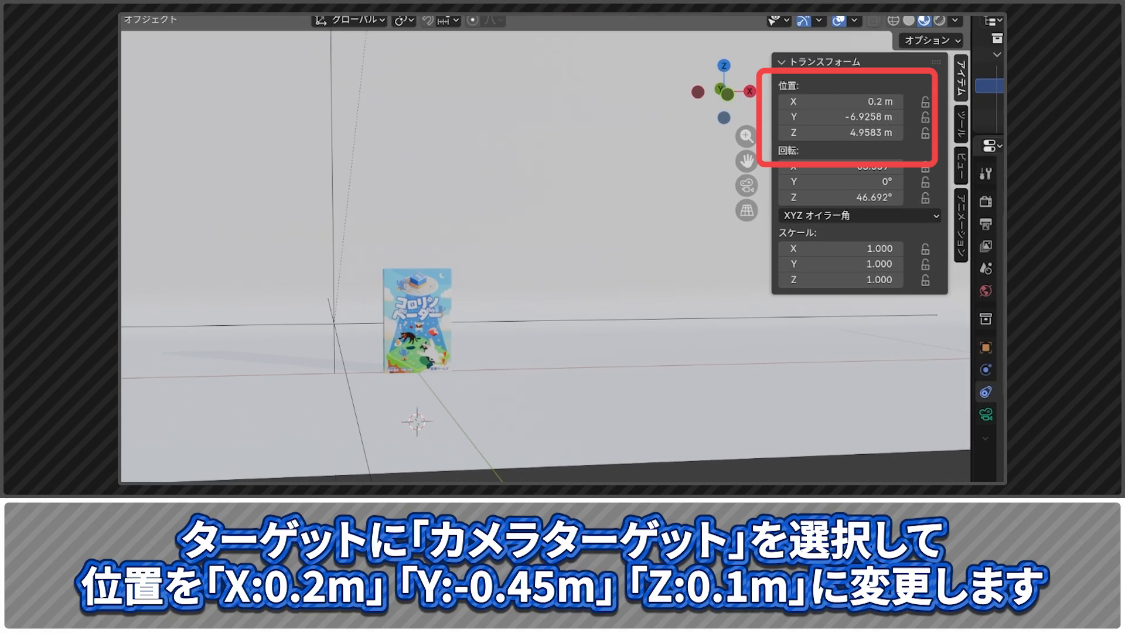
pyautogui.doubleClick(881, 117)
pyautogui.write('-0.45m')
pyautogui.press('Return')
pyautogui.doubleClick(870, 132)
pyautogui.write('0.1m')
pyautogui.press('Return')
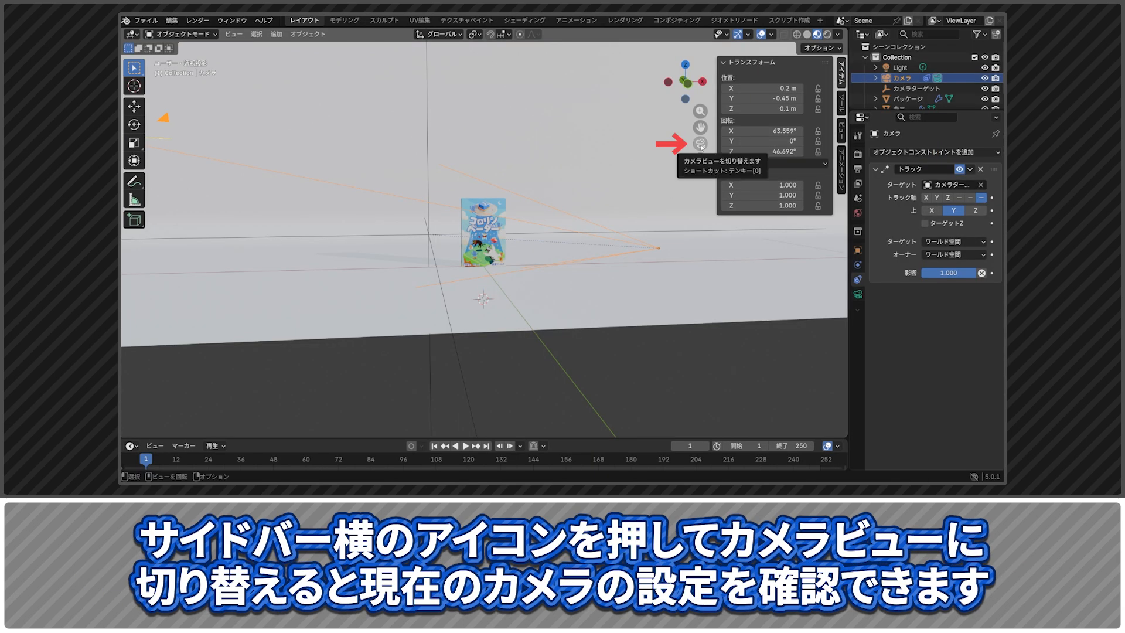
# Check the package's framing through the camera view and return to the user perspective
pyautogui.click(700, 144)
pyautogui.click(700, 145)
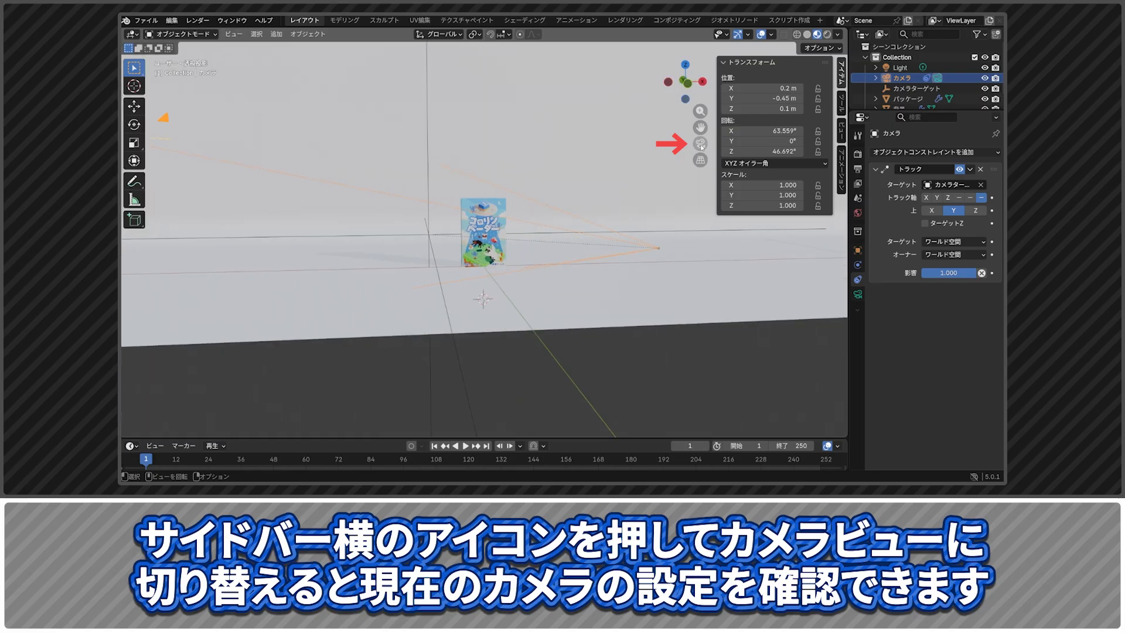
pyautogui.click(700, 144)
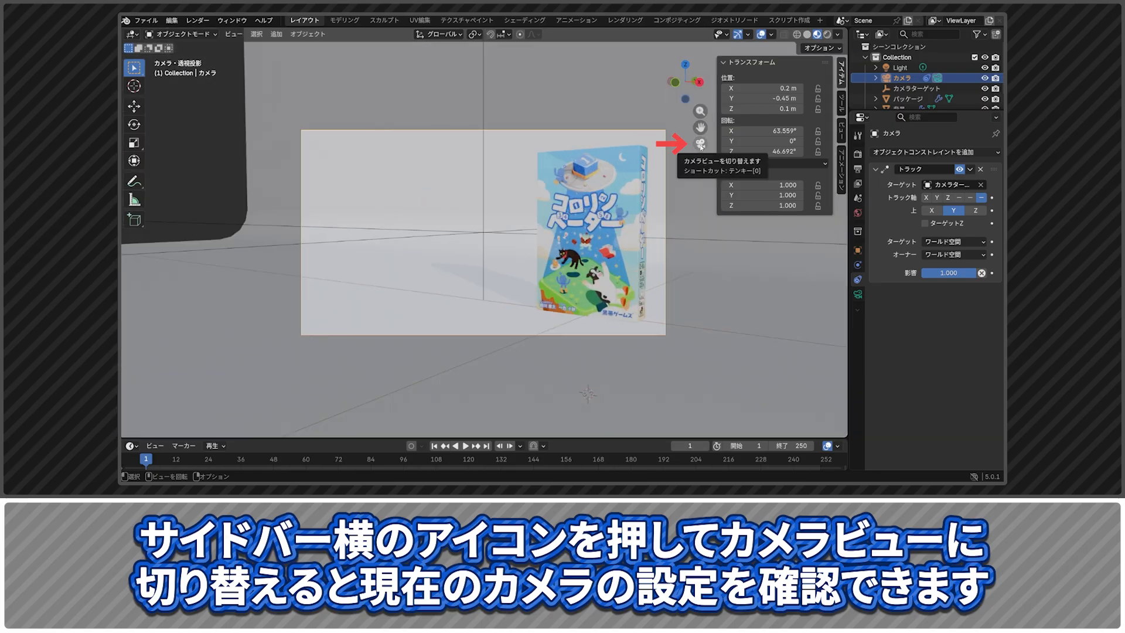
pyautogui.click(701, 145)
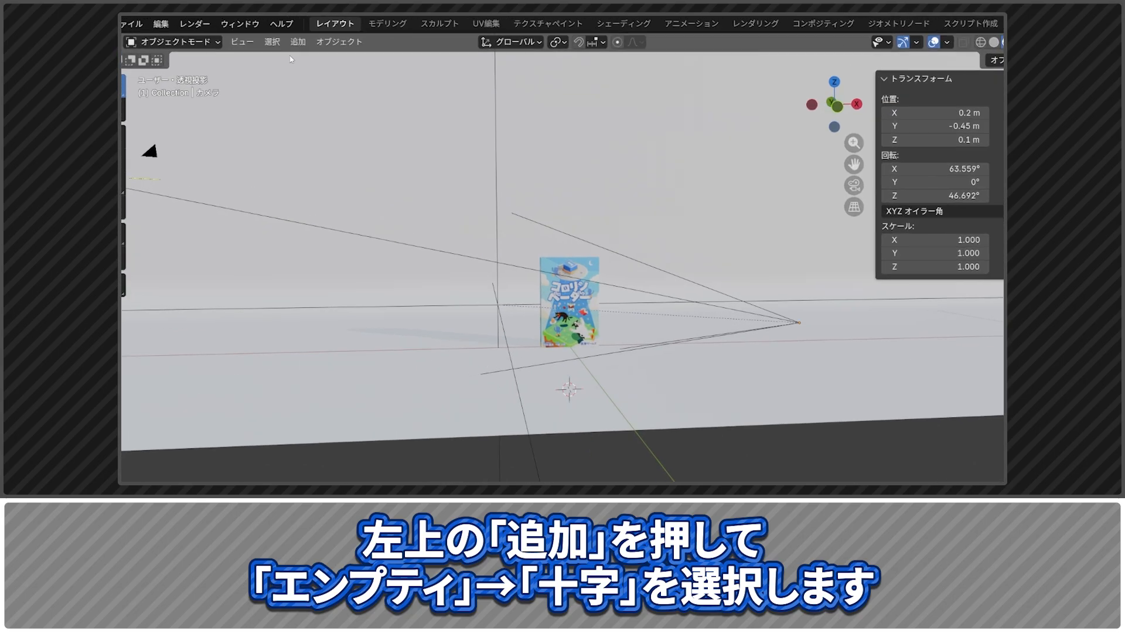
# Add another 十字 (plain axes) empty and rename it ライトターゲット
pyautogui.click(312, 46)
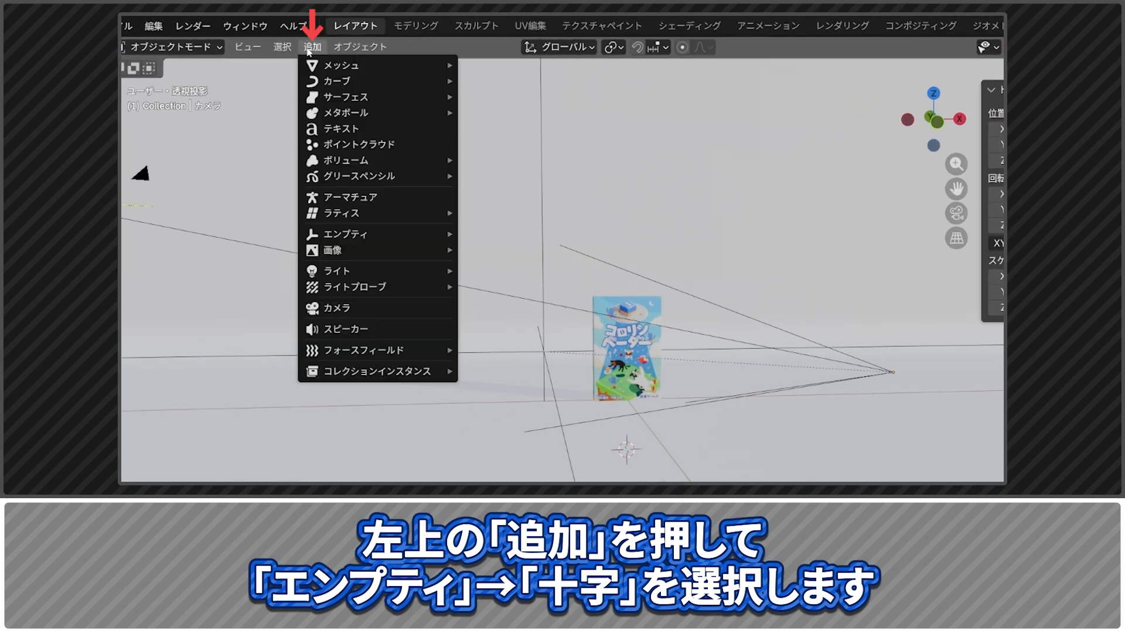
pyautogui.moveTo(363, 234)
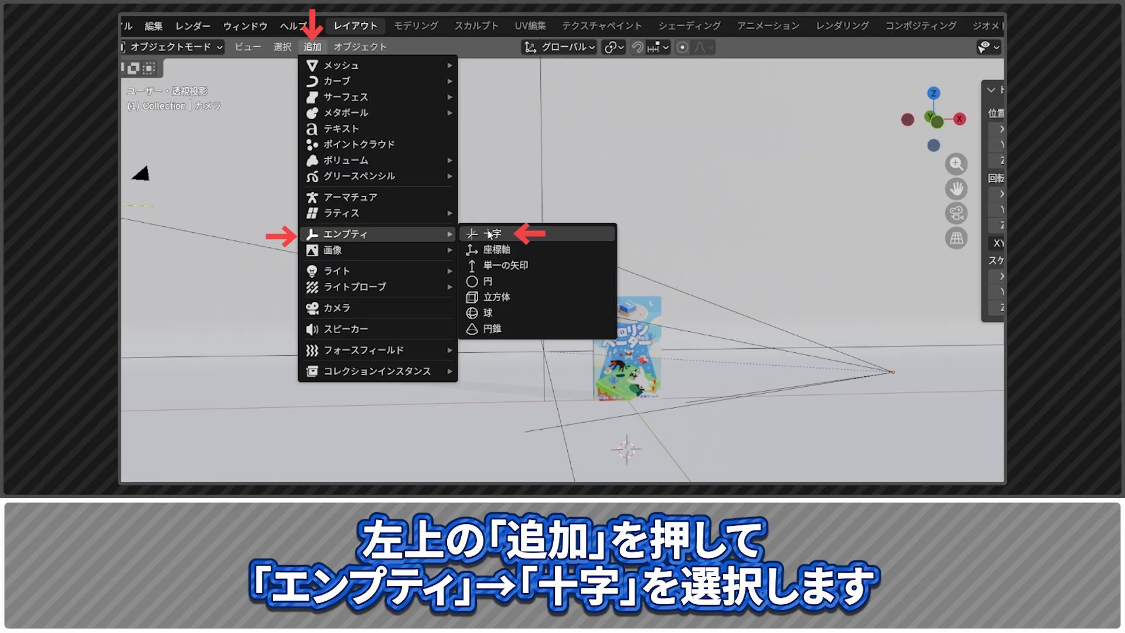
pyautogui.click(599, 233)
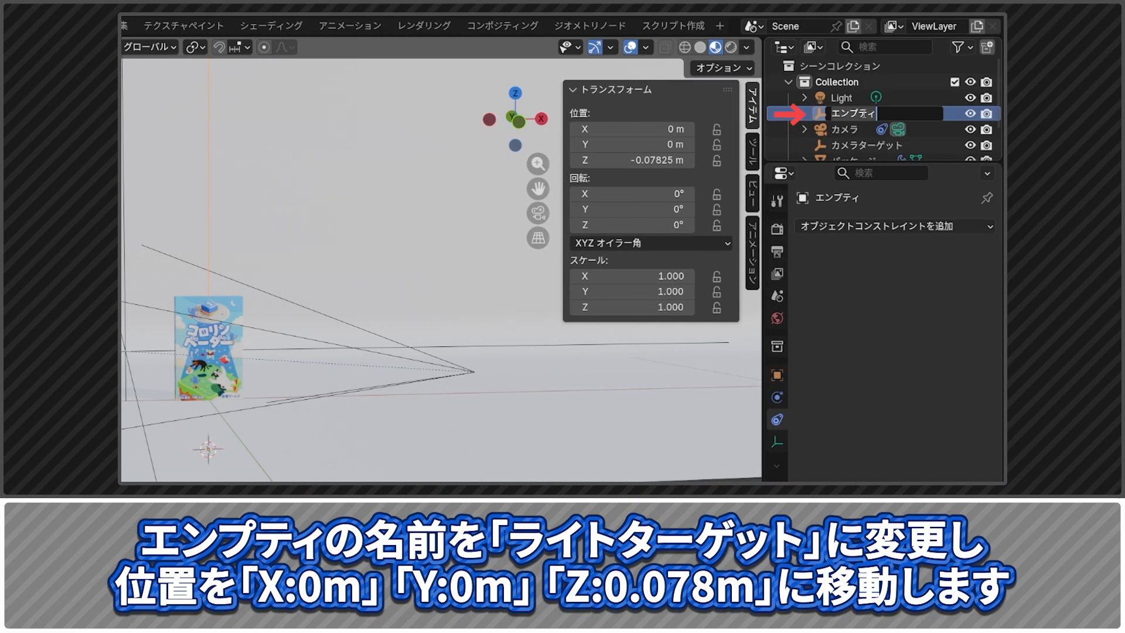
pyautogui.write('ライトターゲット')
pyautogui.press('Return')
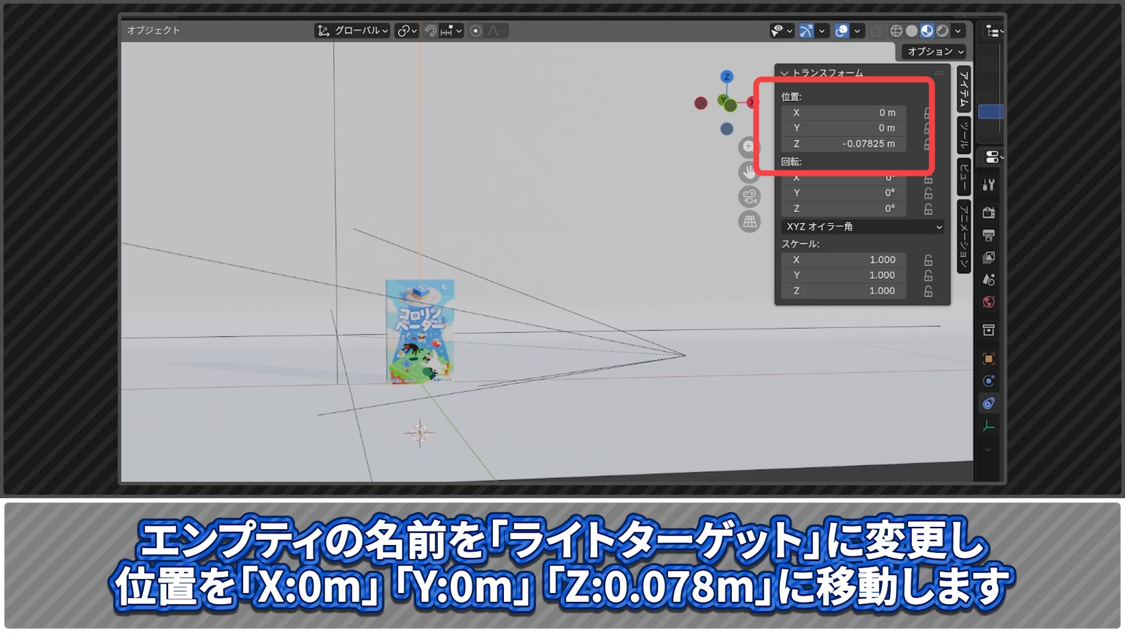
# Set the ライトターゲット empty's Z location to 0.078 m
pyautogui.doubleClick(864, 145)
pyautogui.write('0.078m')
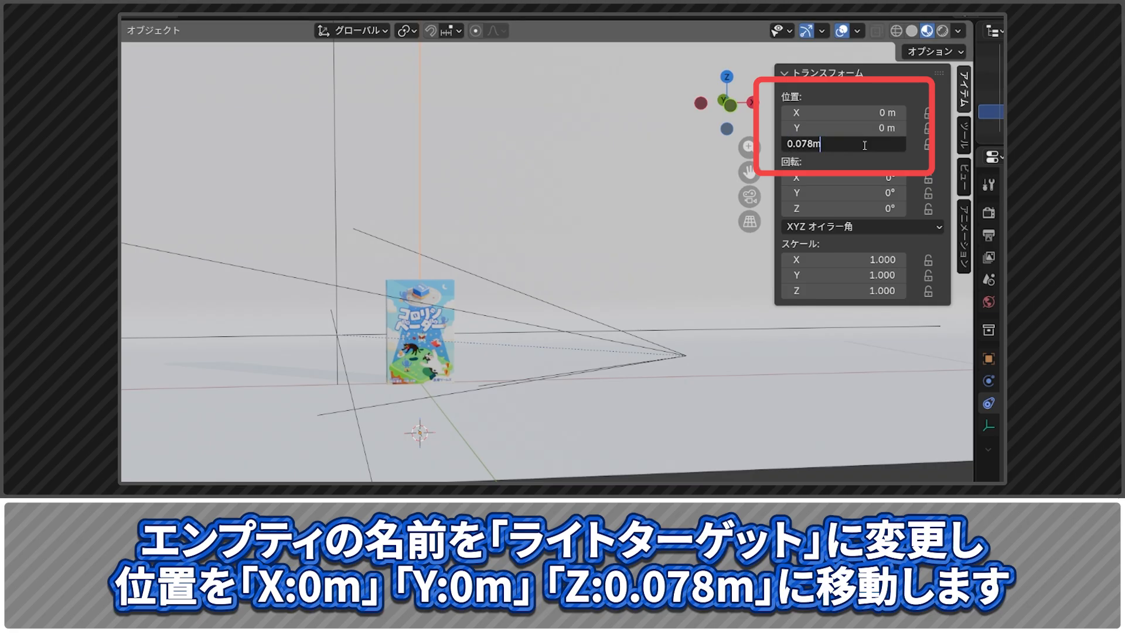
pyautogui.press('Return')
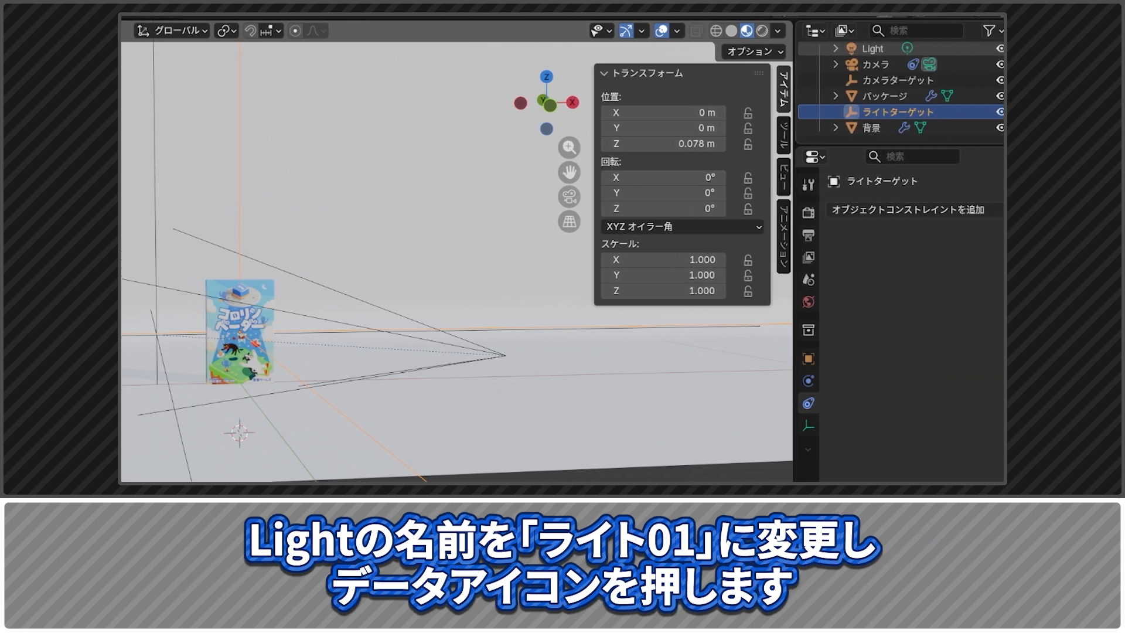
# Rename the Light object as ライト01
pyautogui.doubleClick(872, 48)
pyautogui.scroll(2, 878, 53)
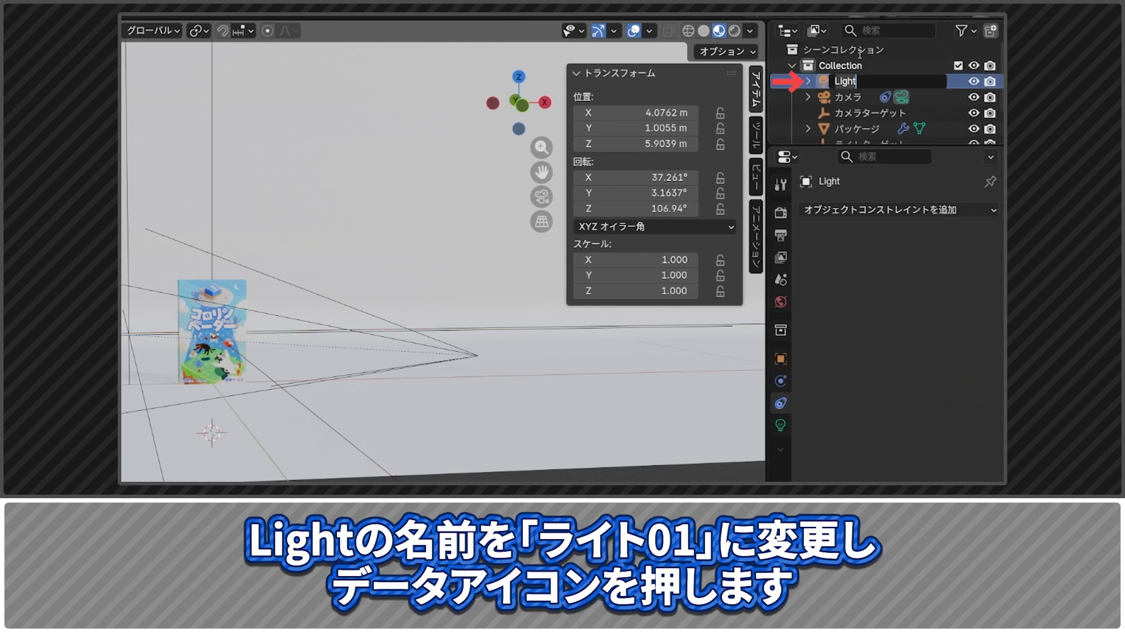
pyautogui.write('ライト01')
pyautogui.press('Return')
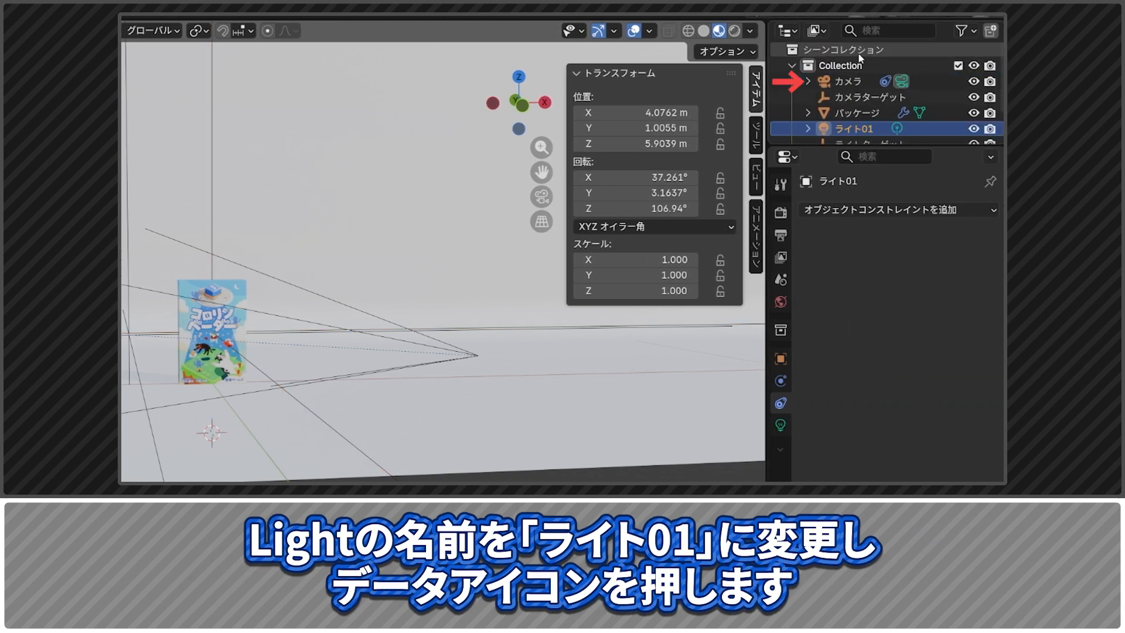
# Change ライト01 to an エリア (area) light and set its power to 45
pyautogui.click(783, 429)
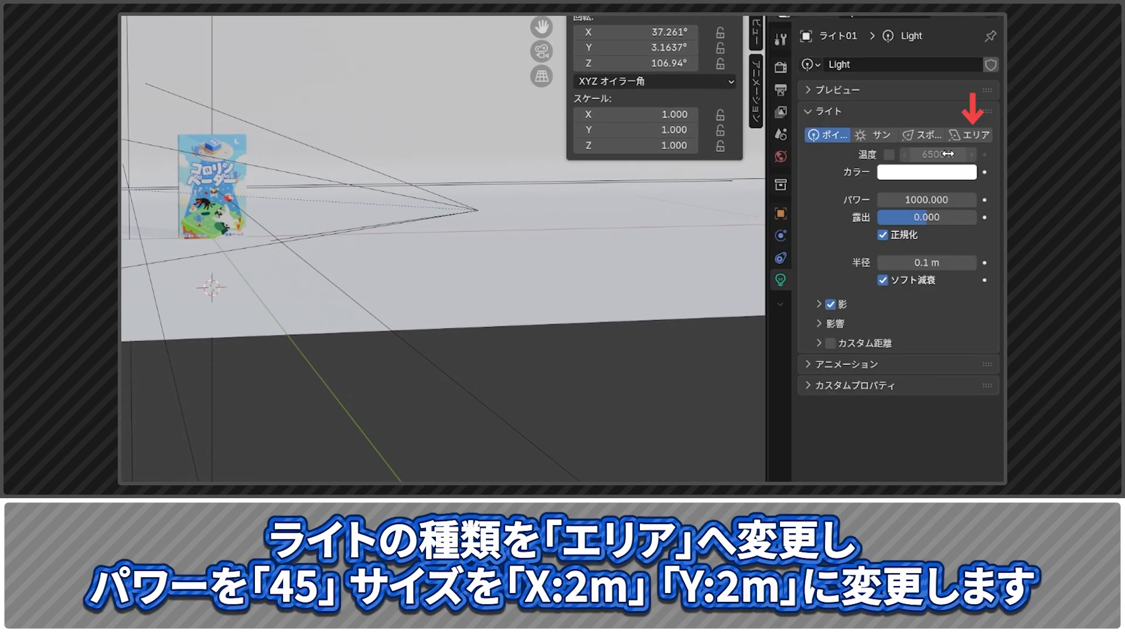
pyautogui.click(975, 135)
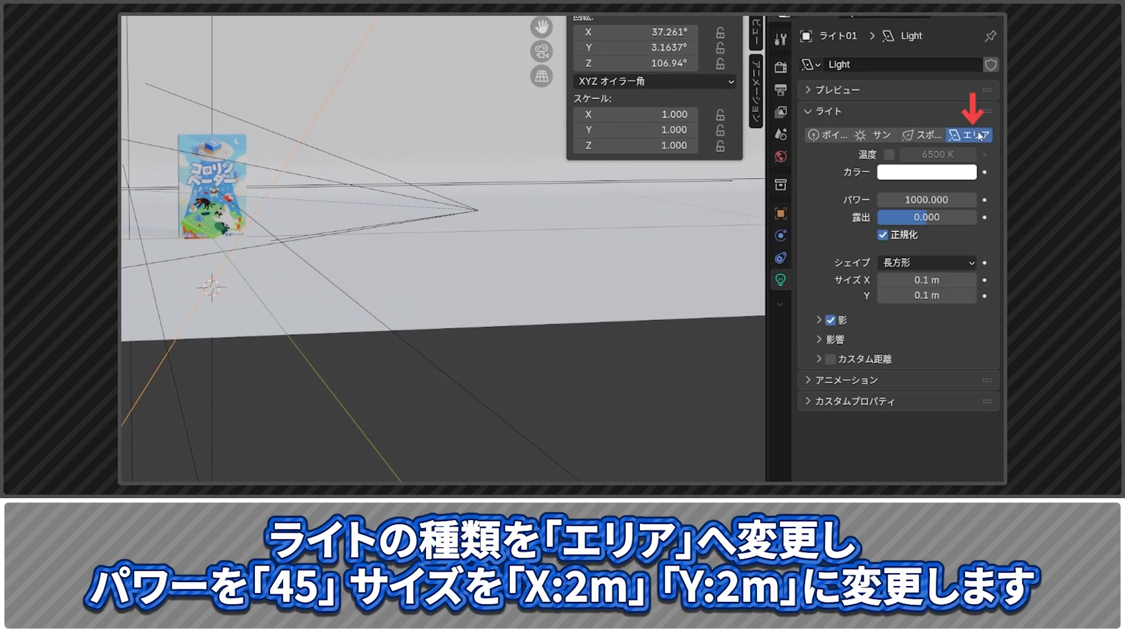
pyautogui.click(930, 200)
pyautogui.write('45')
pyautogui.press('Return')
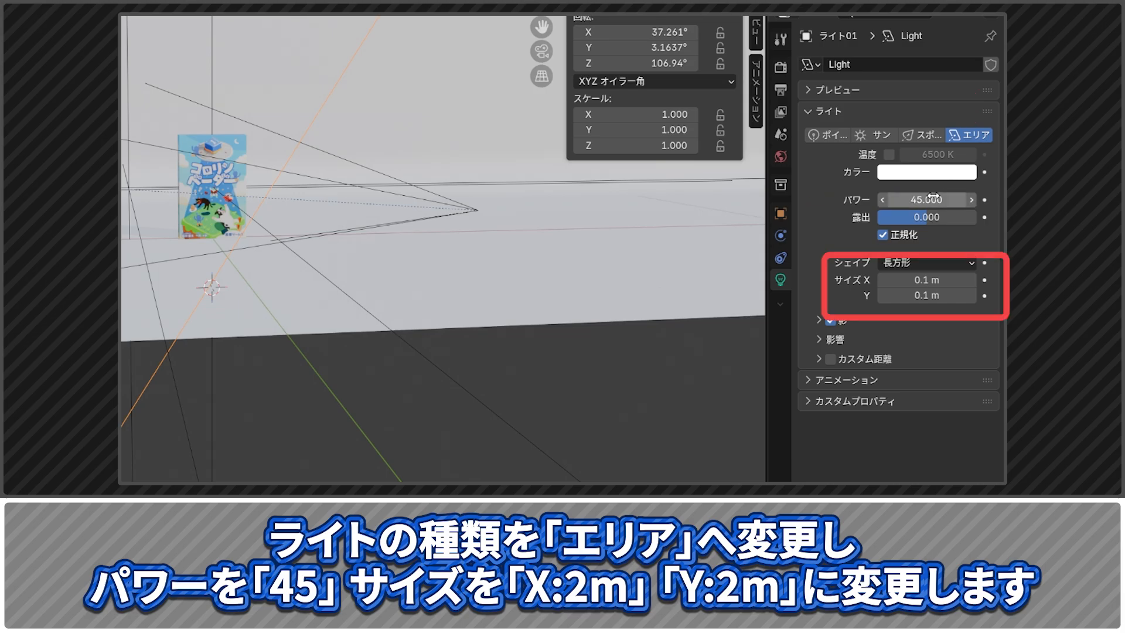
# Set the ライト01 area light's size to 2 m in both X and Y
pyautogui.click(926, 280)
pyautogui.write('2')
pyautogui.press('Return')
pyautogui.click(925, 295)
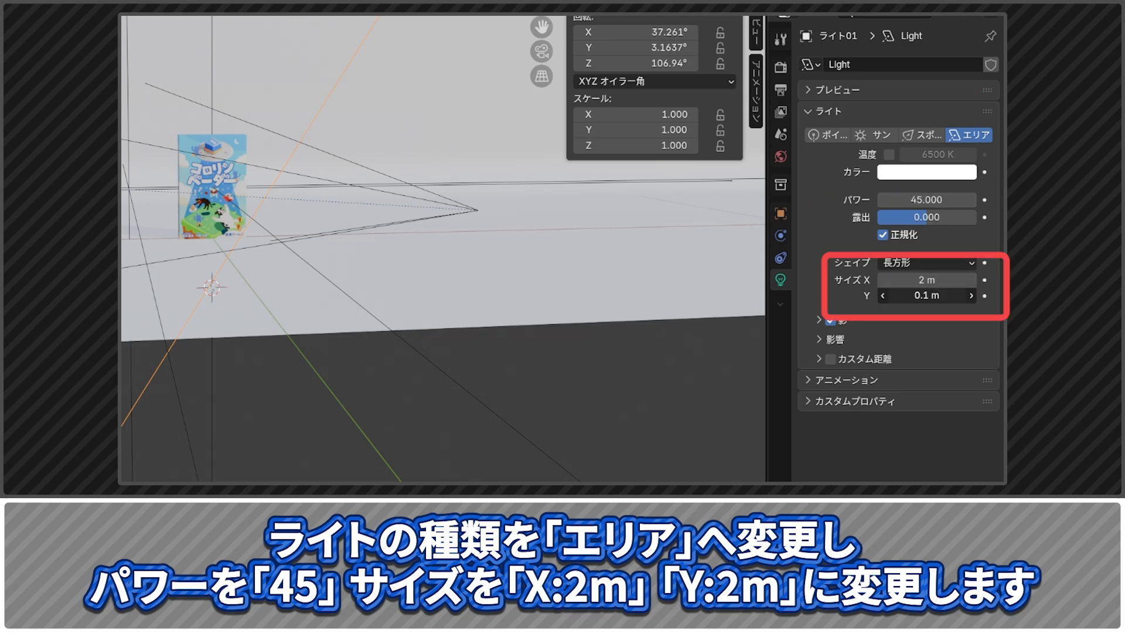
pyautogui.write('2')
pyautogui.press('Return')
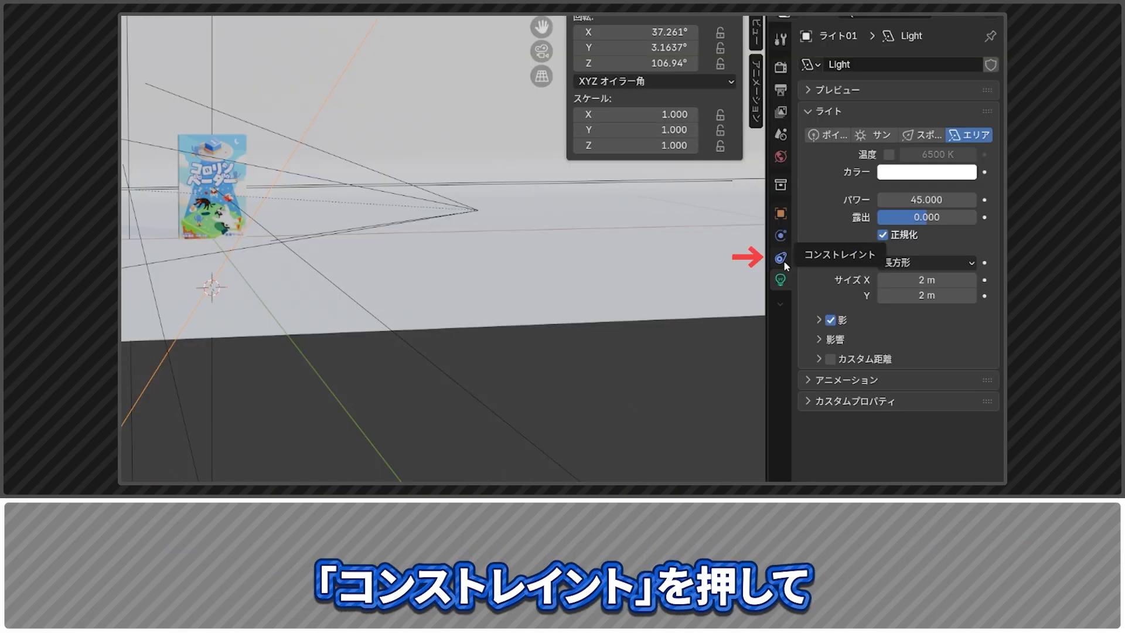
# Add a トラック (Track To) constraint to ライト01 with ライトターゲット as its target
pyautogui.click(783, 260)
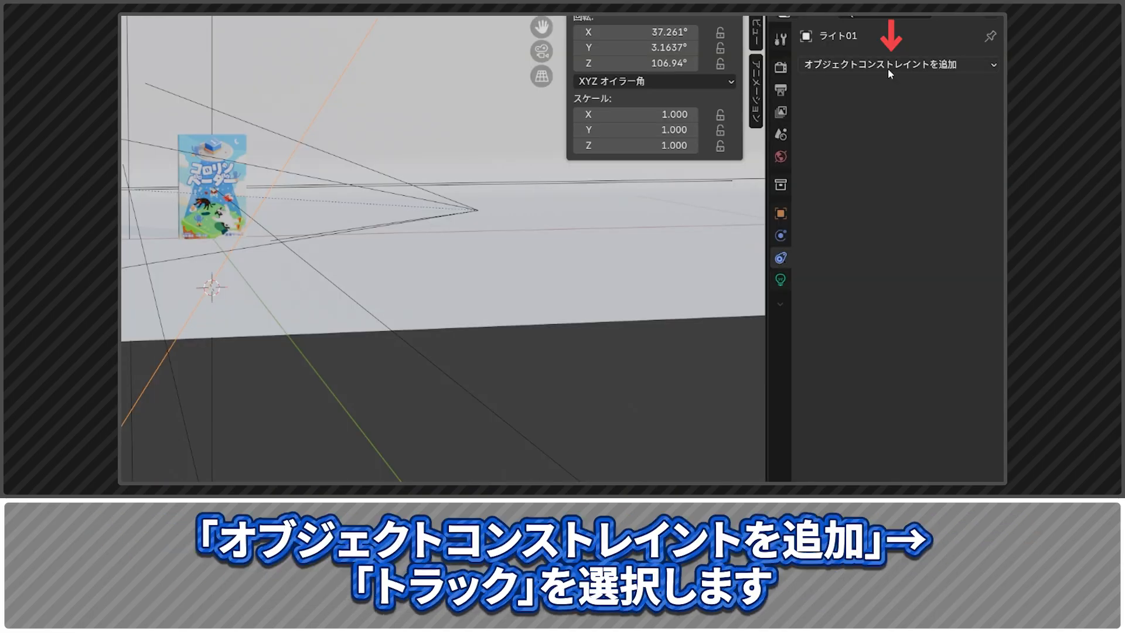
pyautogui.click(887, 66)
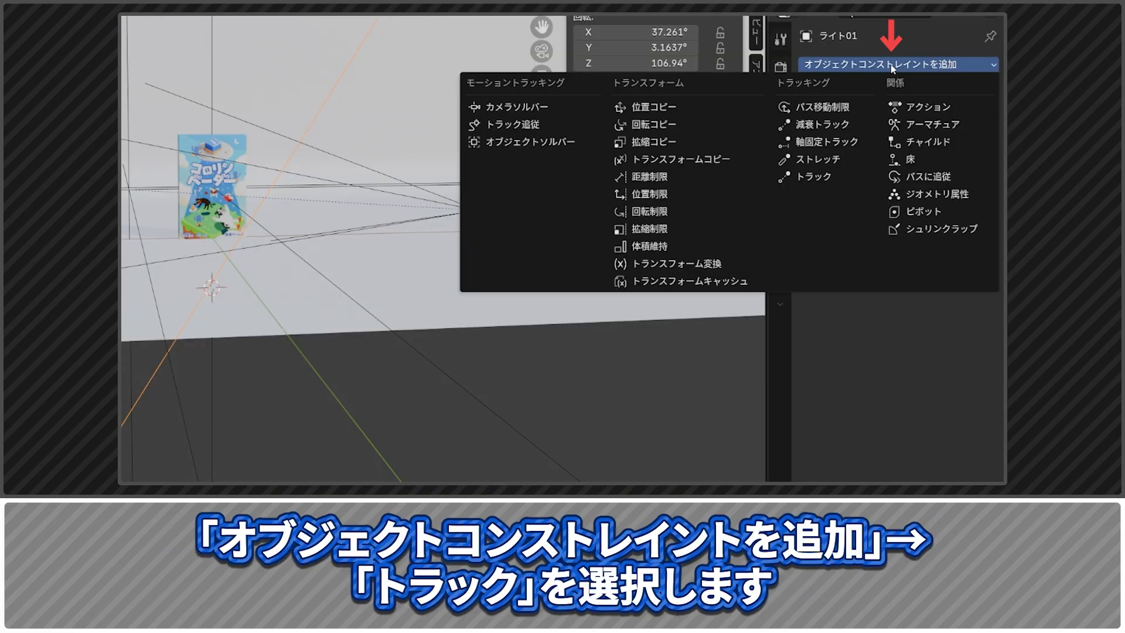
pyautogui.click(853, 180)
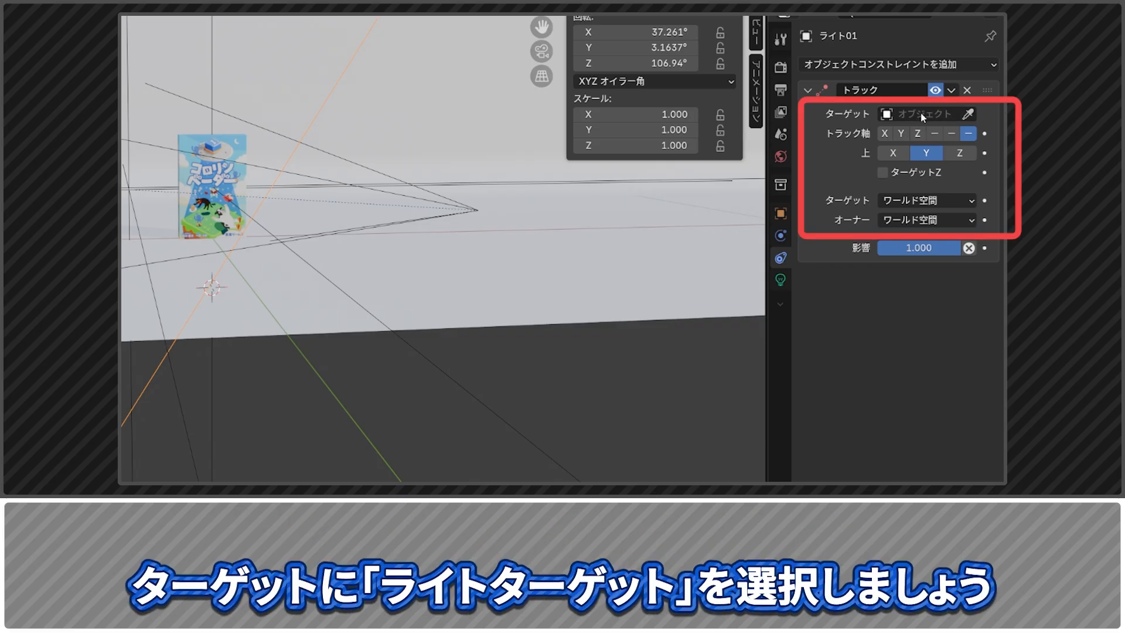
pyautogui.click(923, 115)
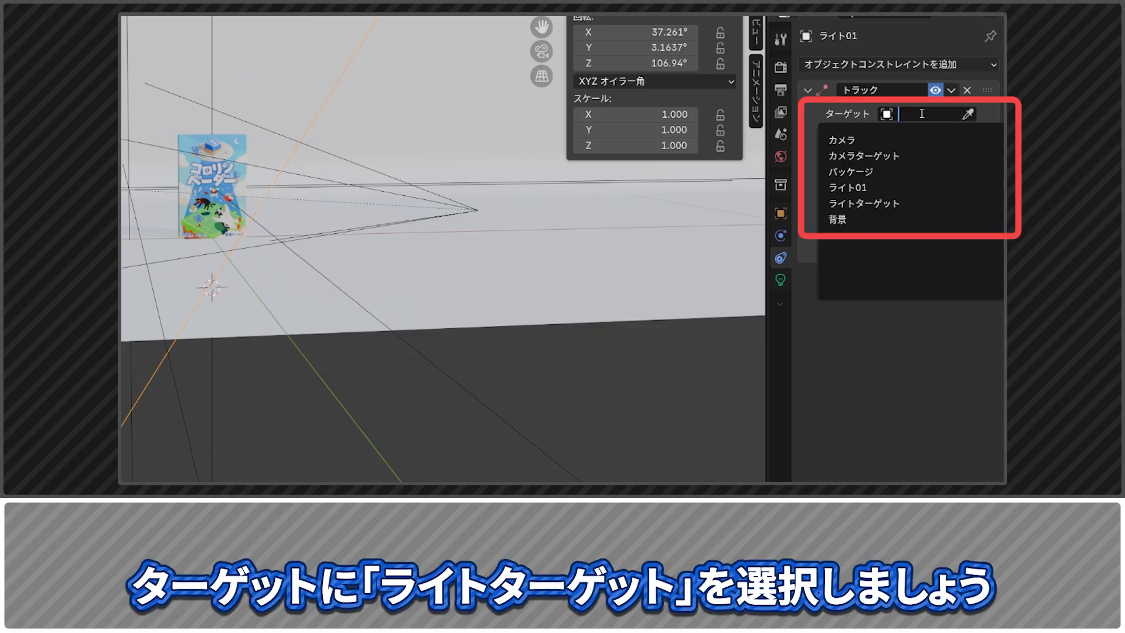
pyautogui.click(884, 204)
# Set ライト01's location to X -1 m, Y -0.9 m, Z 1.2 m
pyautogui.click(865, 128)
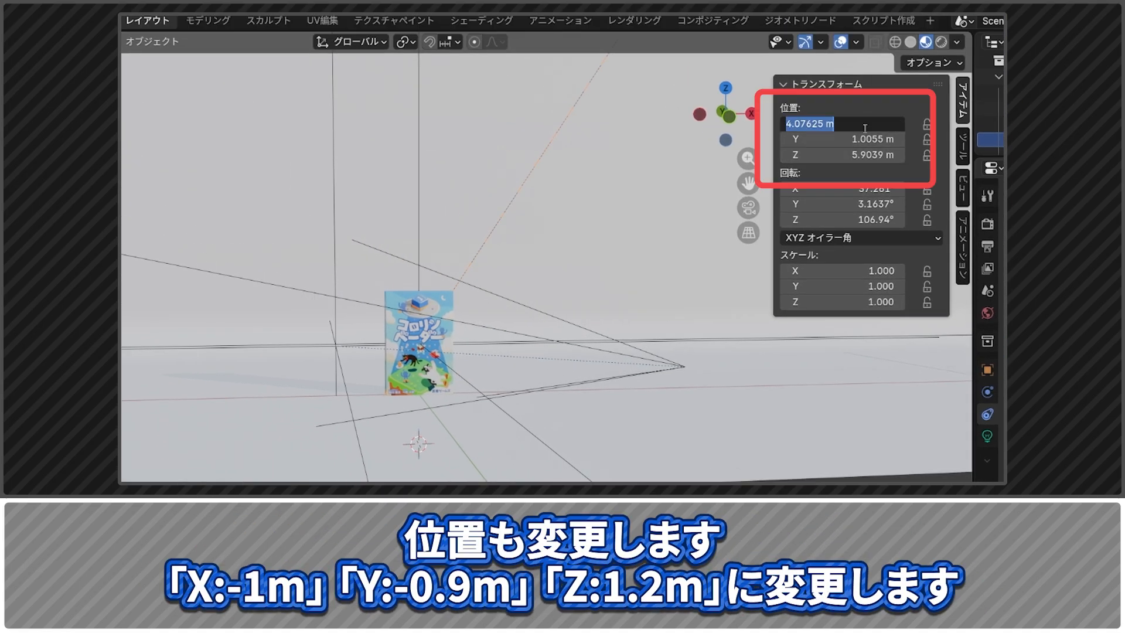
pyautogui.write('-1m')
pyautogui.press('Return')
pyautogui.click(881, 140)
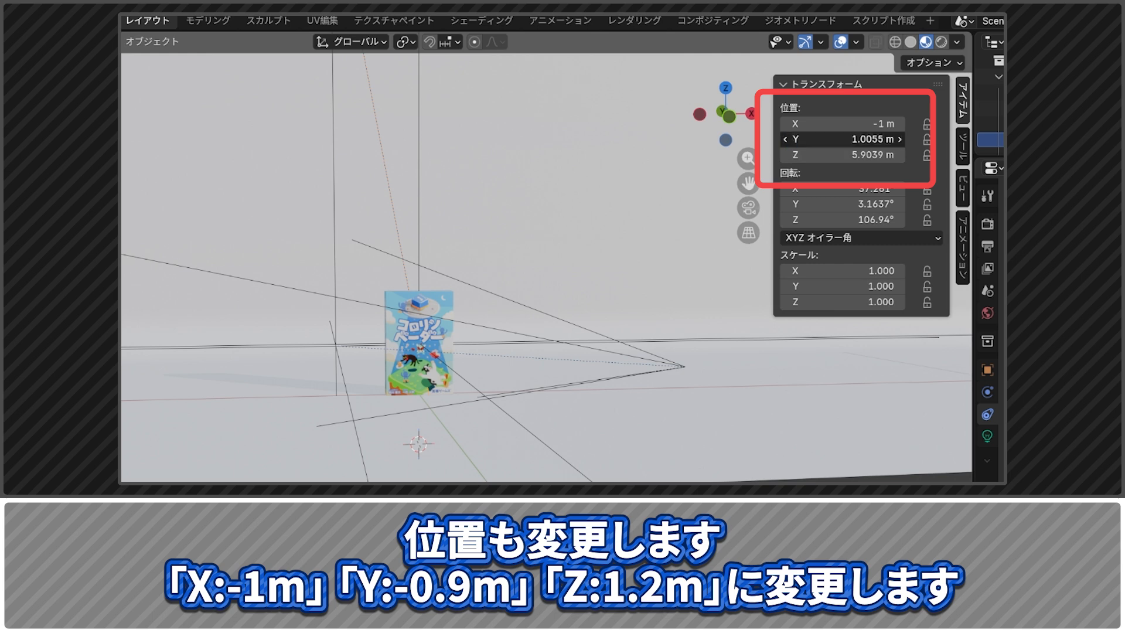
pyautogui.write('-0.9m')
pyautogui.press('Return')
pyautogui.click(865, 155)
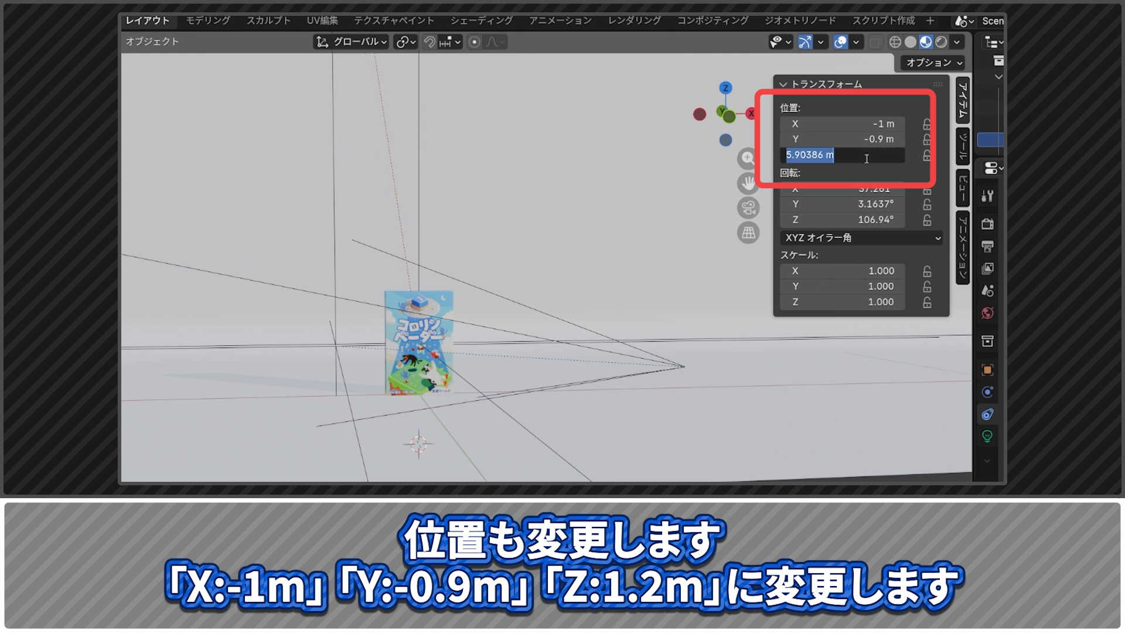
pyautogui.write('1.2m')
pyautogui.press('Return')
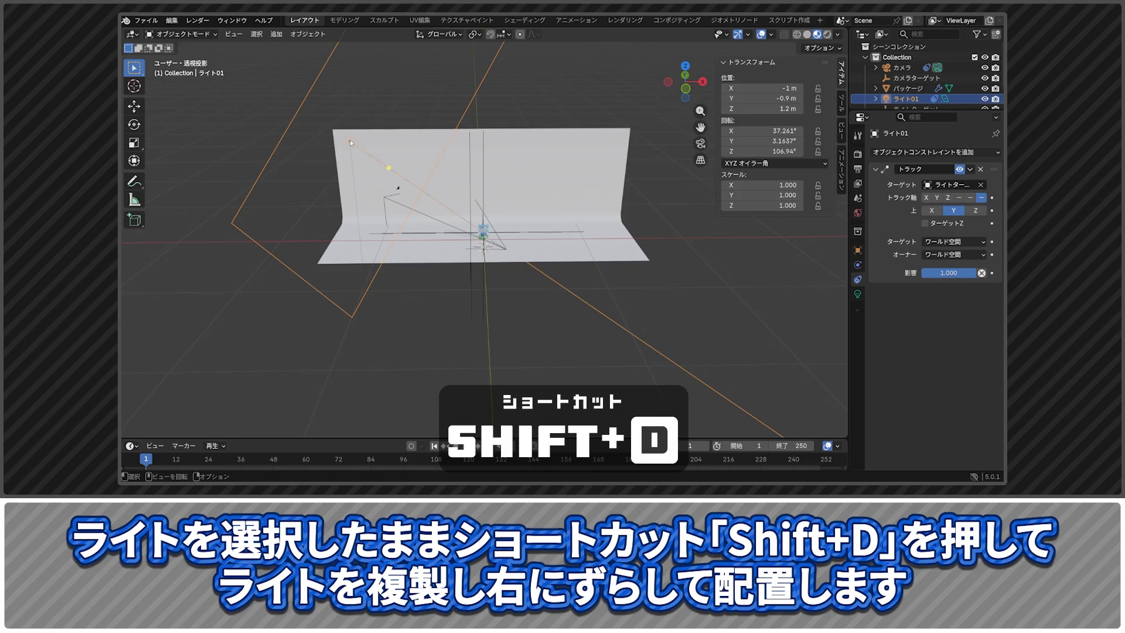
# Duplicate ライト01 to about X 1.1 m on the other side of the package and rename the copy ライト02
pyautogui.hotkey('shift', 'd')
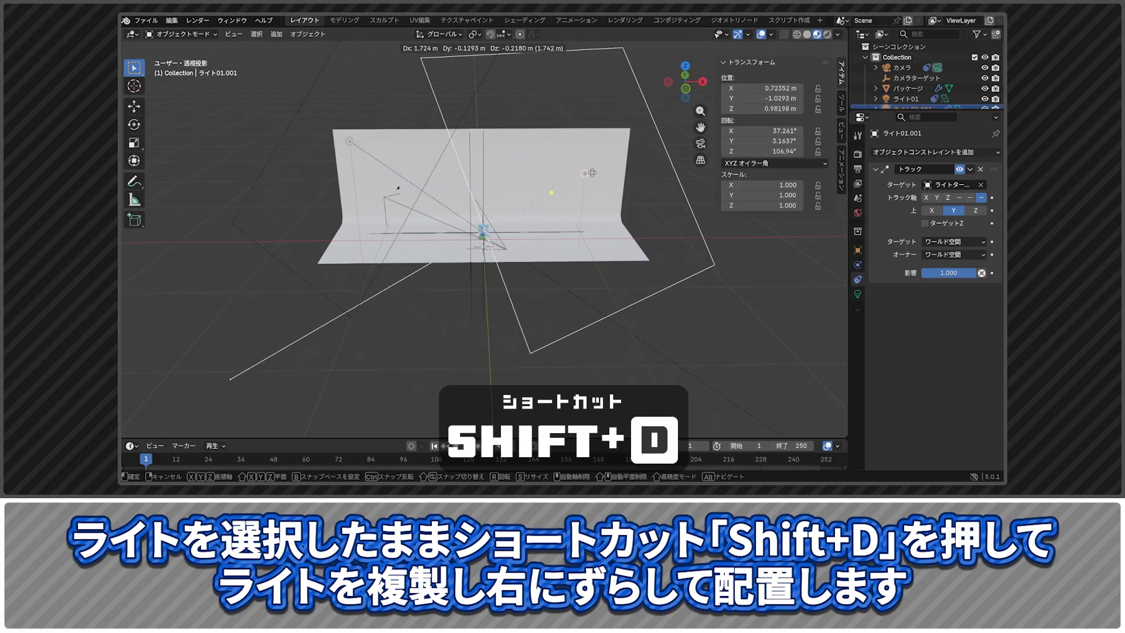
pyautogui.click(635, 166)
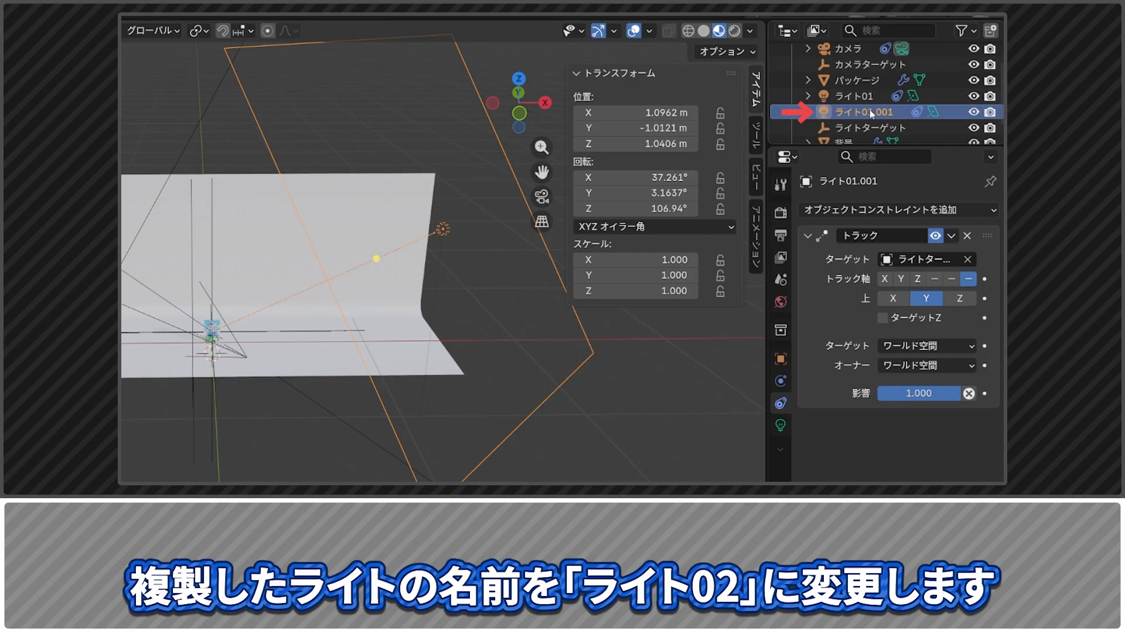
pyautogui.doubleClick(872, 114)
pyautogui.write('ライト02')
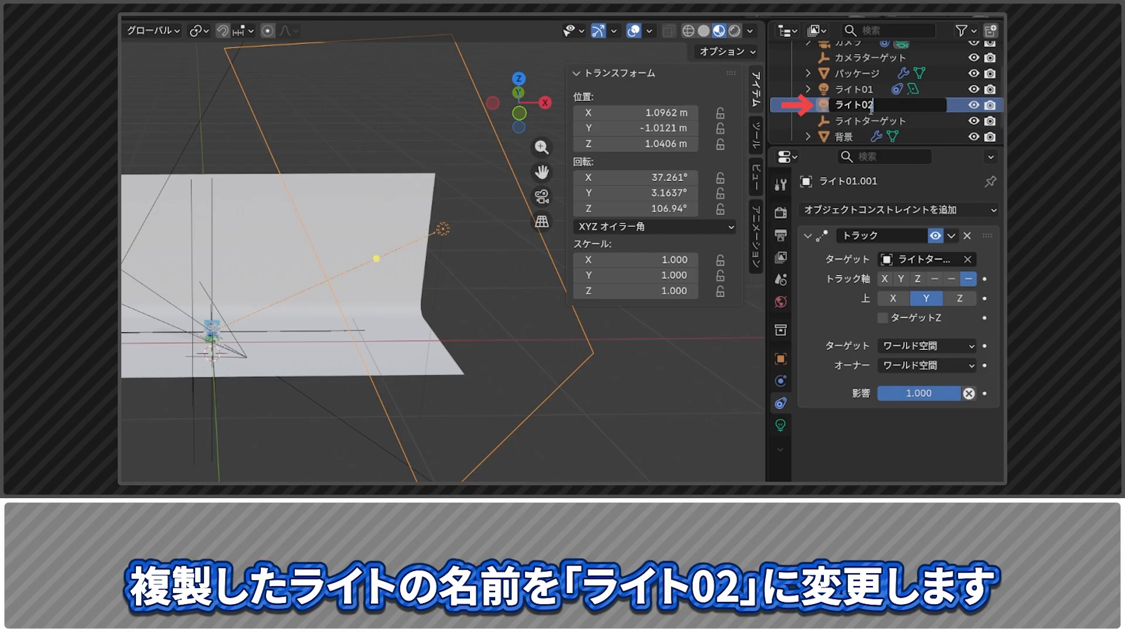
pyautogui.press('Return')
# Set the power of the ライト02 area light to 4
pyautogui.click(781, 219)
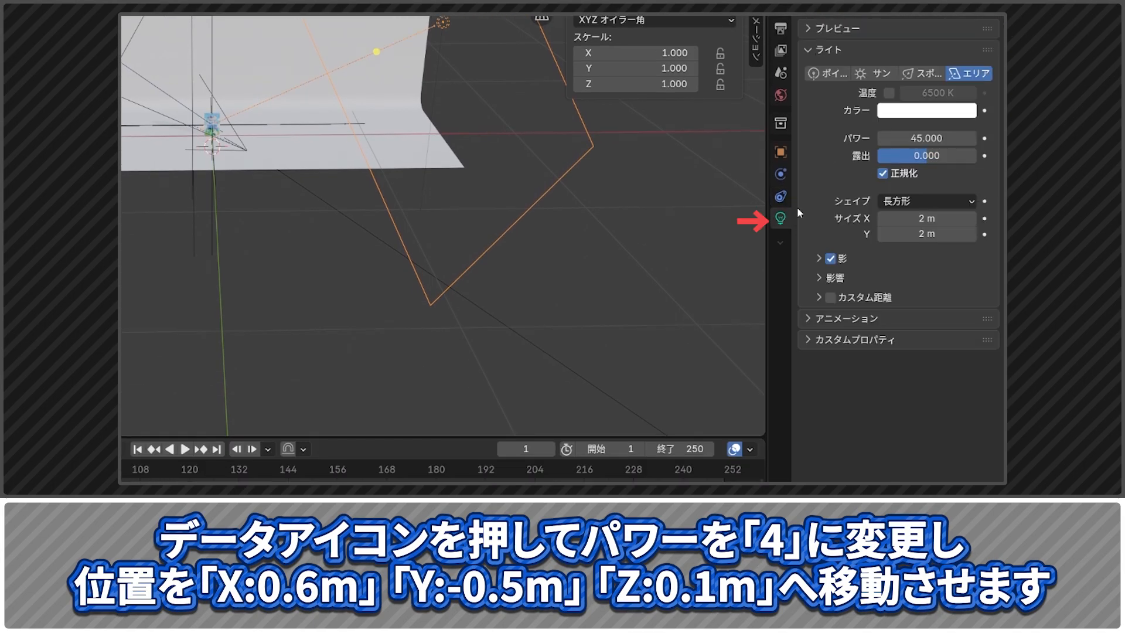
pyautogui.doubleClick(926, 138)
pyautogui.write('4')
pyautogui.press('Return')
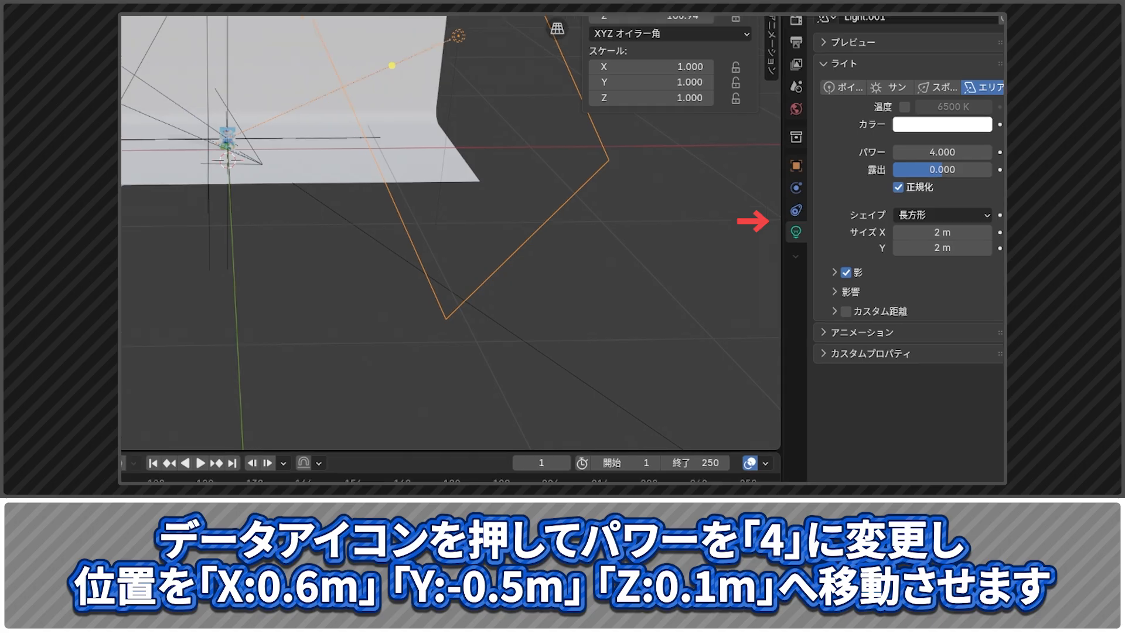
# Set ライト02's location to X 0.6 m, Y -0.5 m, Z 0.1 m
pyautogui.doubleClick(905, 113)
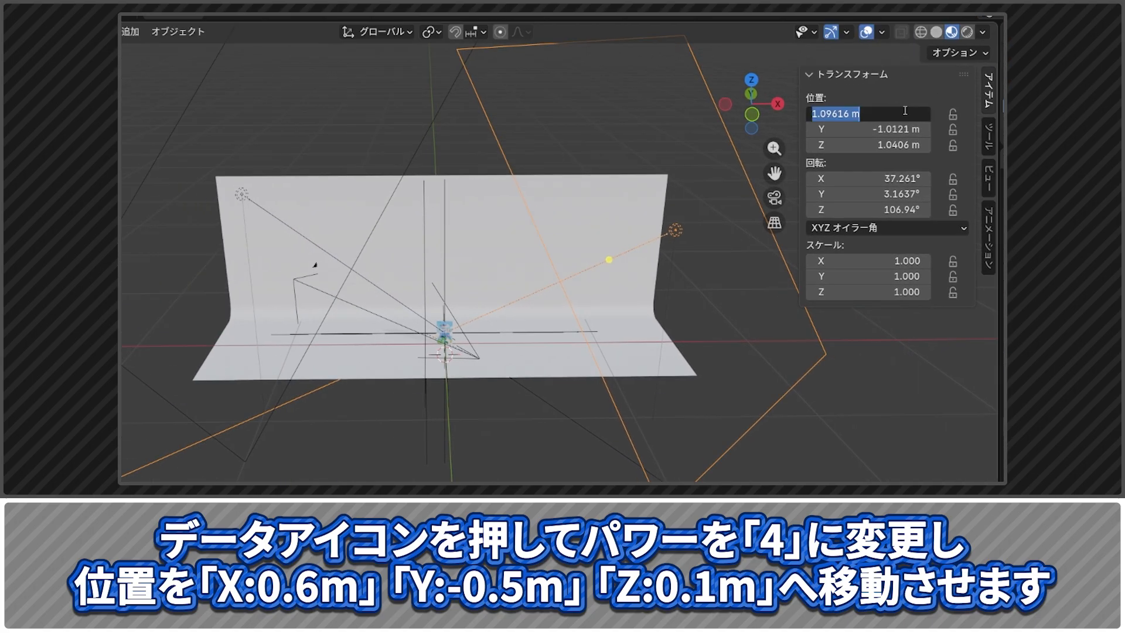
pyautogui.write('0.6m')
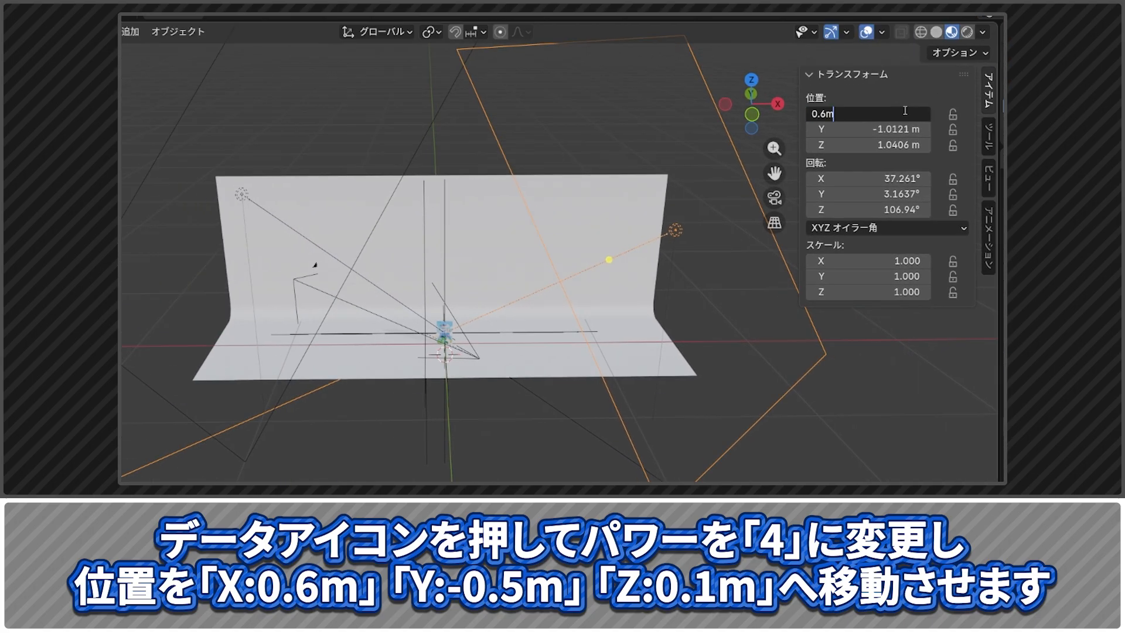
pyautogui.press('Return')
pyautogui.doubleClick(908, 129)
pyautogui.write('-0.5m')
pyautogui.press('Return')
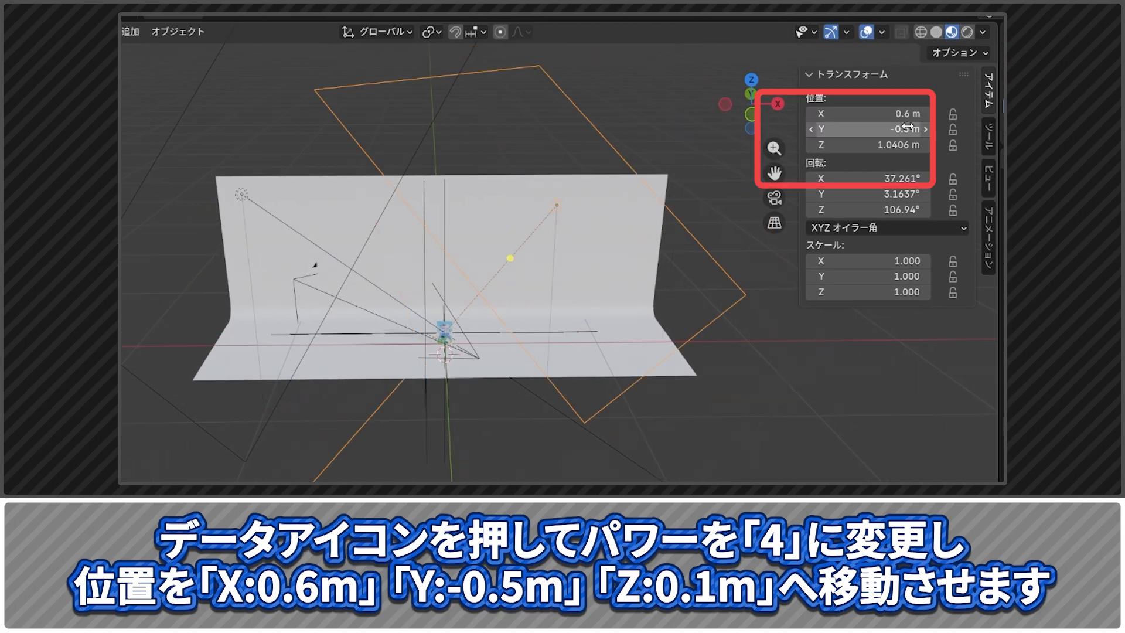
pyautogui.doubleClick(897, 144)
pyautogui.write('0.1m')
pyautogui.press('Return')
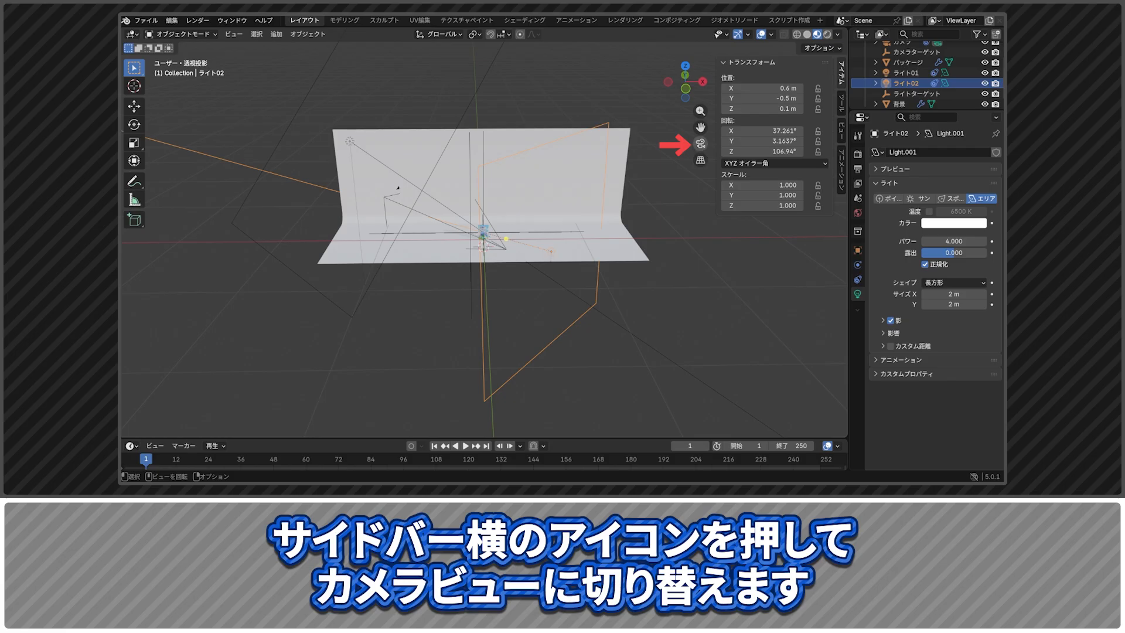
# Look through the scene camera and select the カメラ object
pyautogui.click(700, 144)
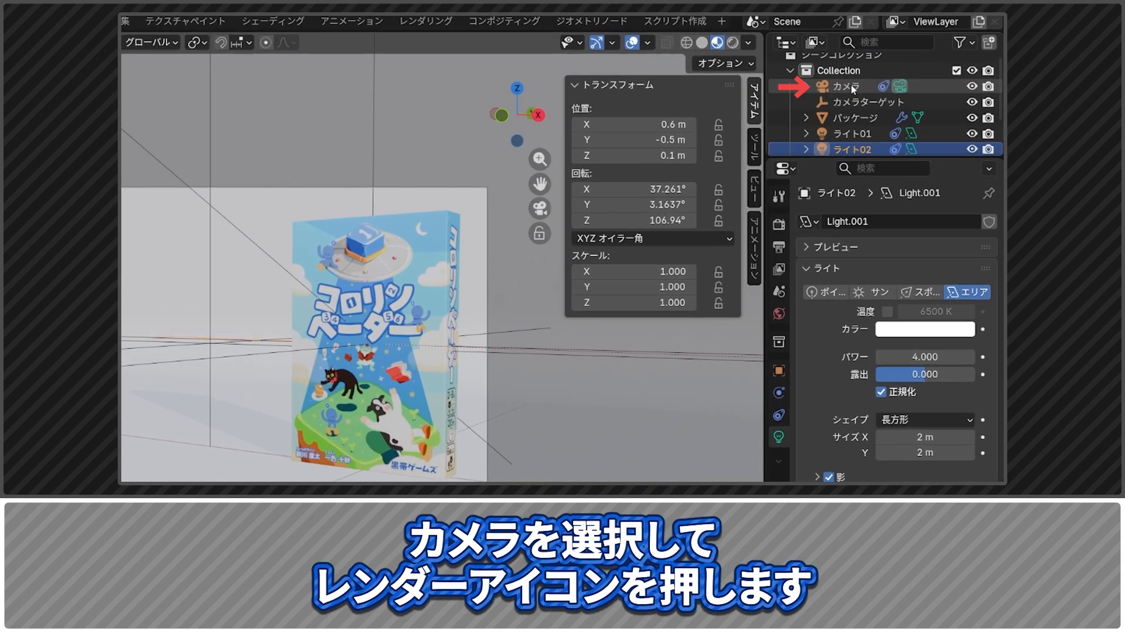
pyautogui.click(905, 41)
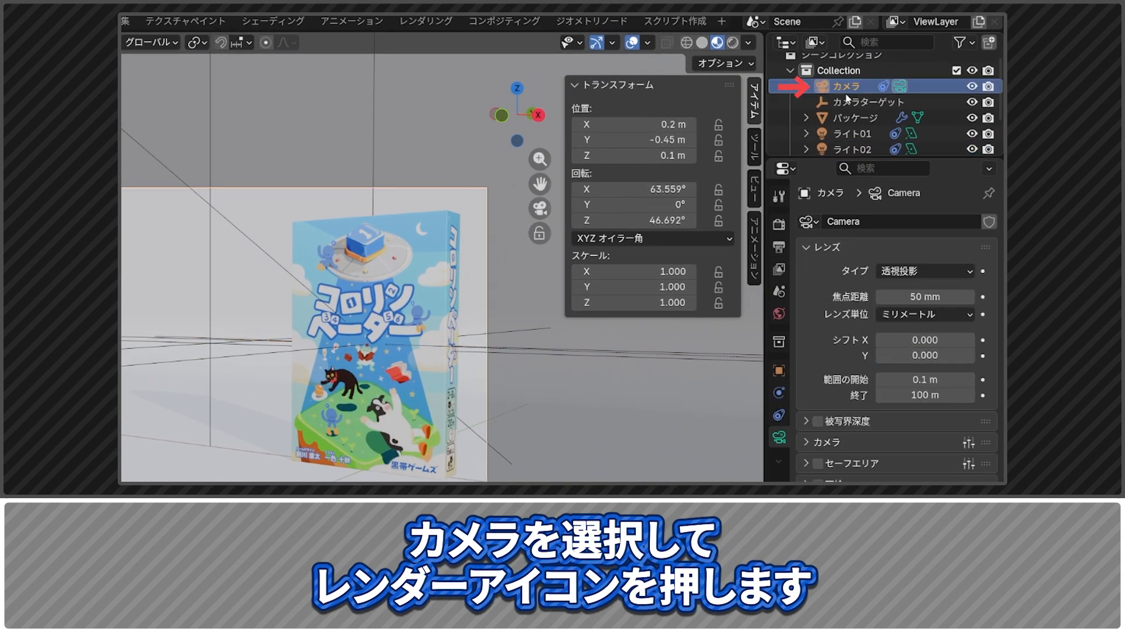
# Set the render engine to Cycles and its device to GPU演算
pyautogui.click(780, 227)
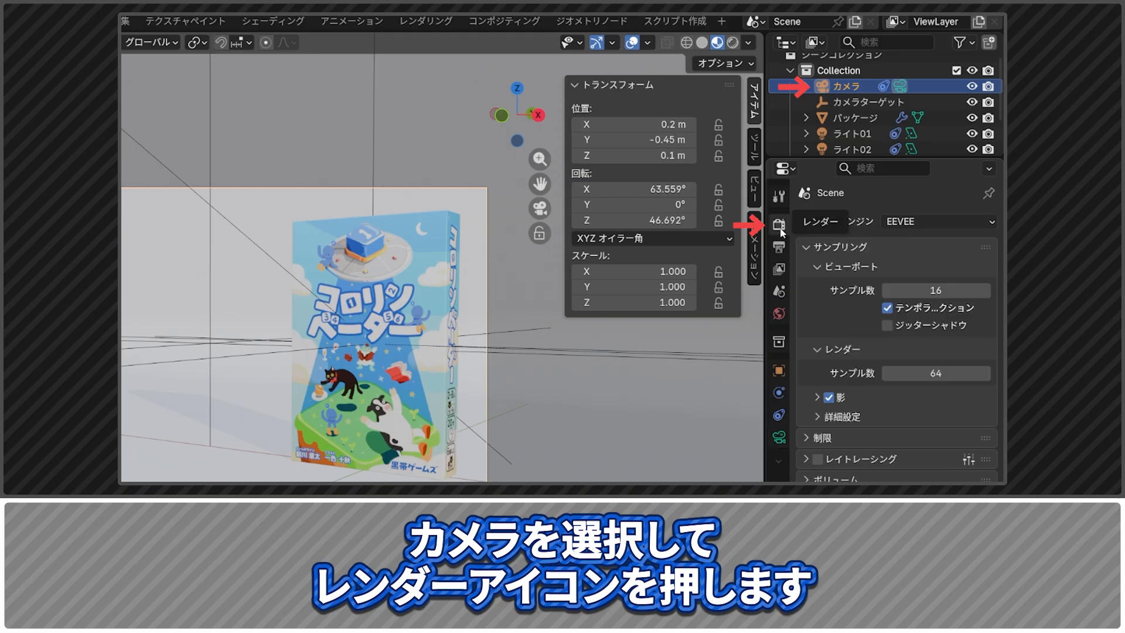
pyautogui.click(931, 222)
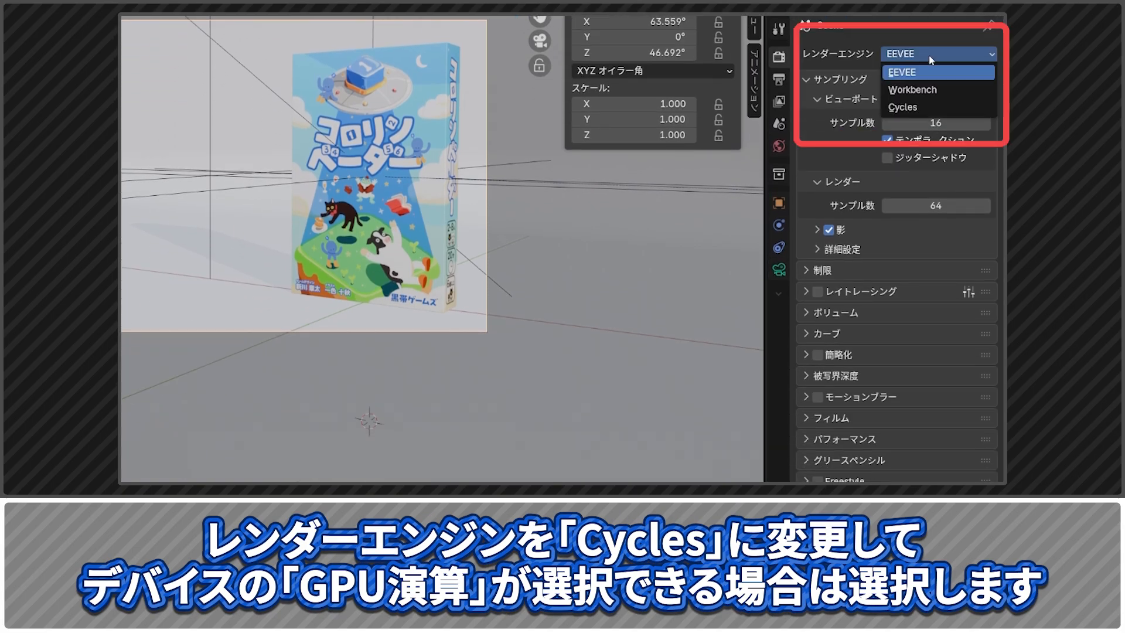
pyautogui.click(948, 113)
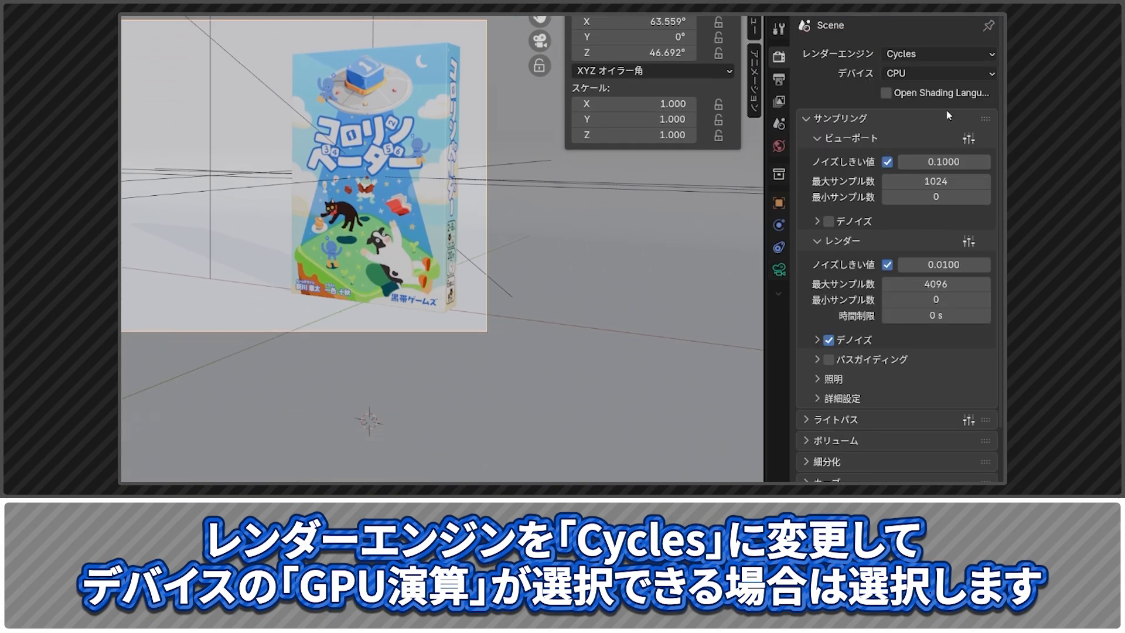
pyautogui.click(935, 73)
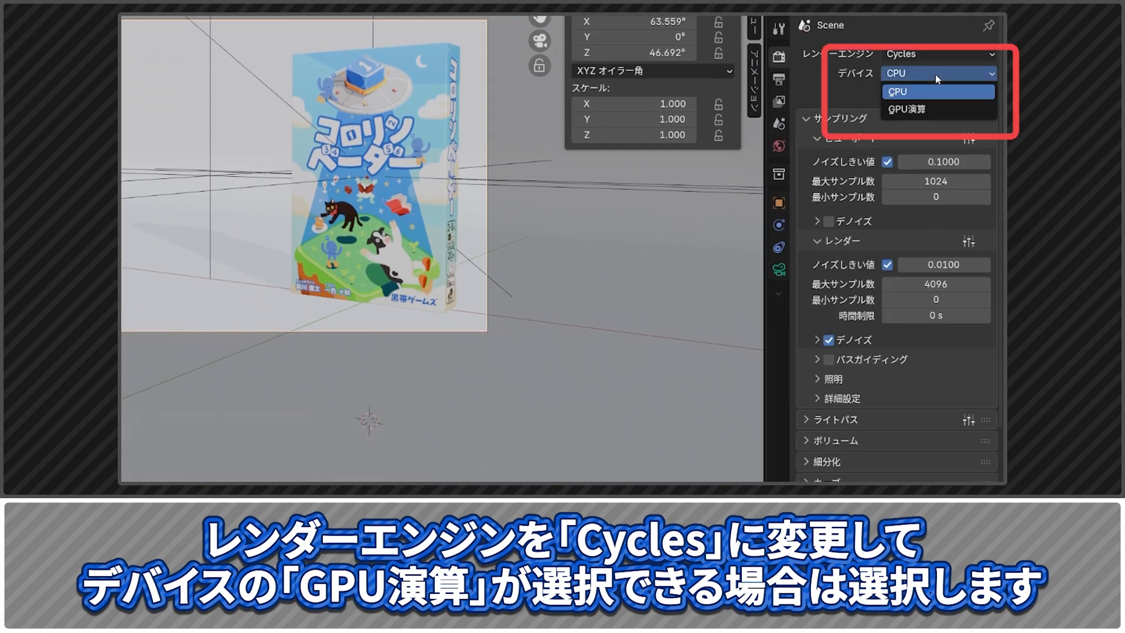
pyautogui.click(947, 111)
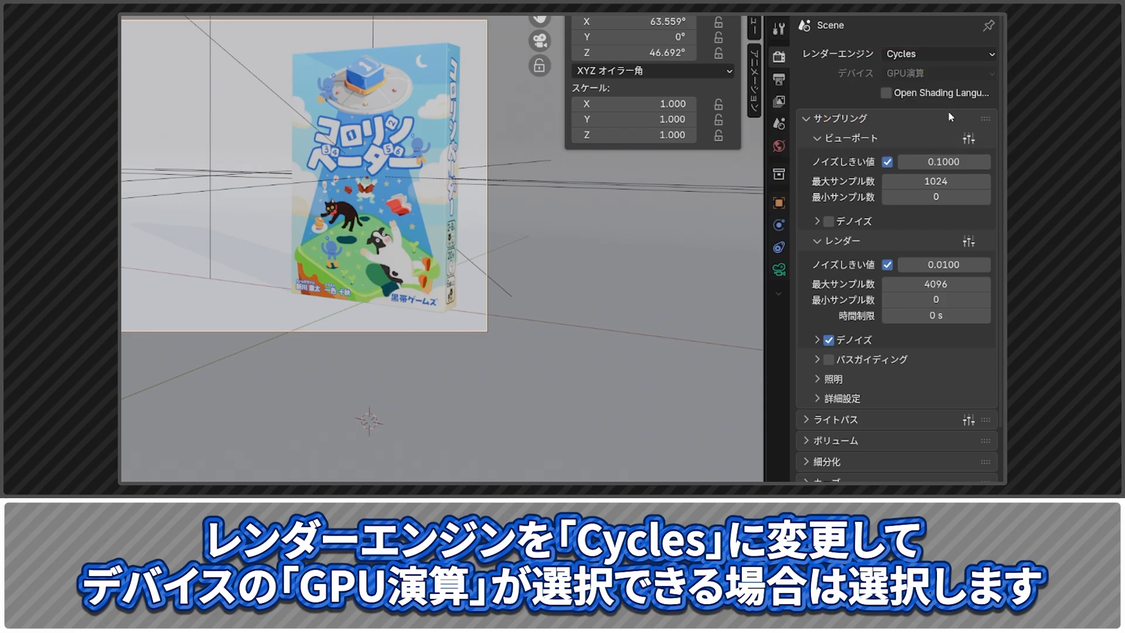
# Set the final render's maximum sample count (最大サンプル数) to 256
pyautogui.doubleClick(941, 284)
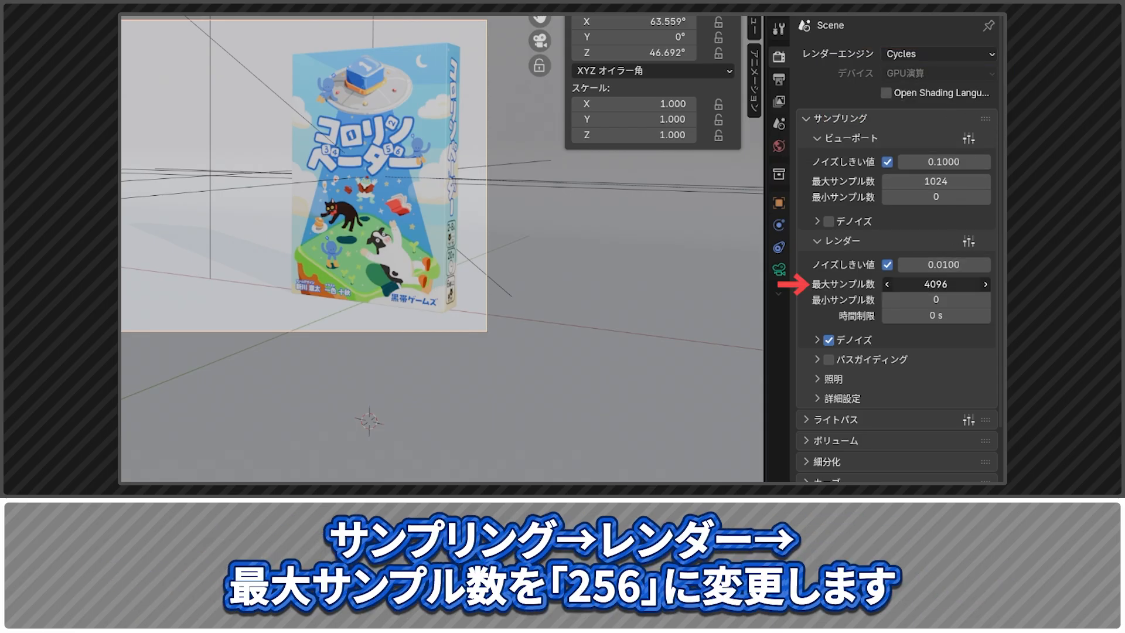
pyautogui.write('256')
pyautogui.press('Return')
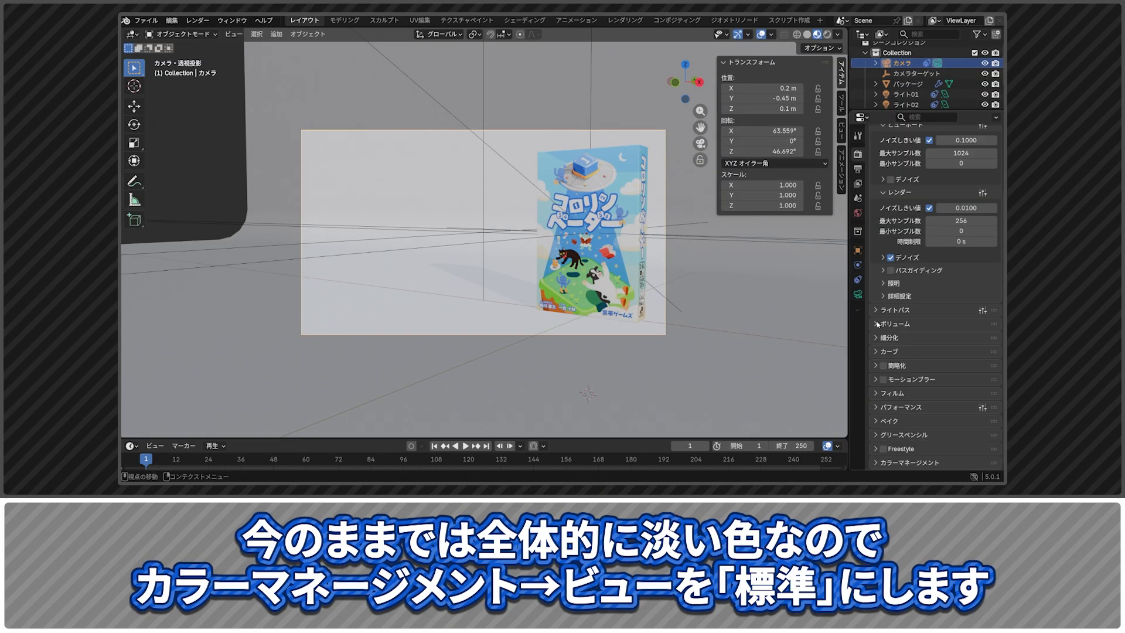
# Set the color management view transform (ビュー) to 標準
pyautogui.scroll(-5, 871, 437)
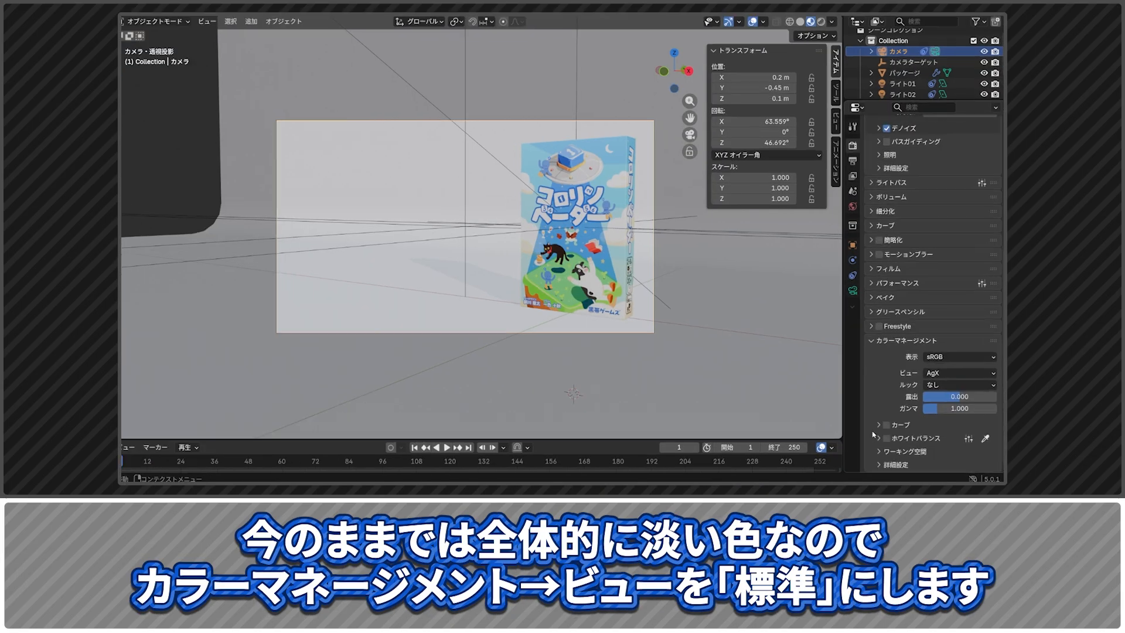
pyautogui.click(990, 373)
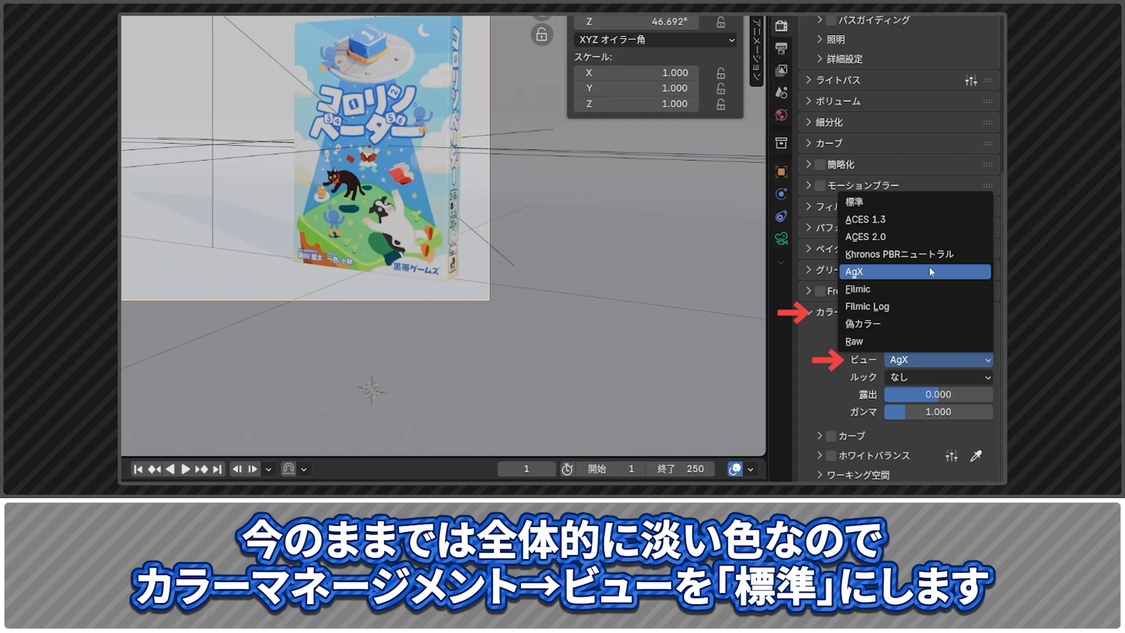
pyautogui.click(964, 198)
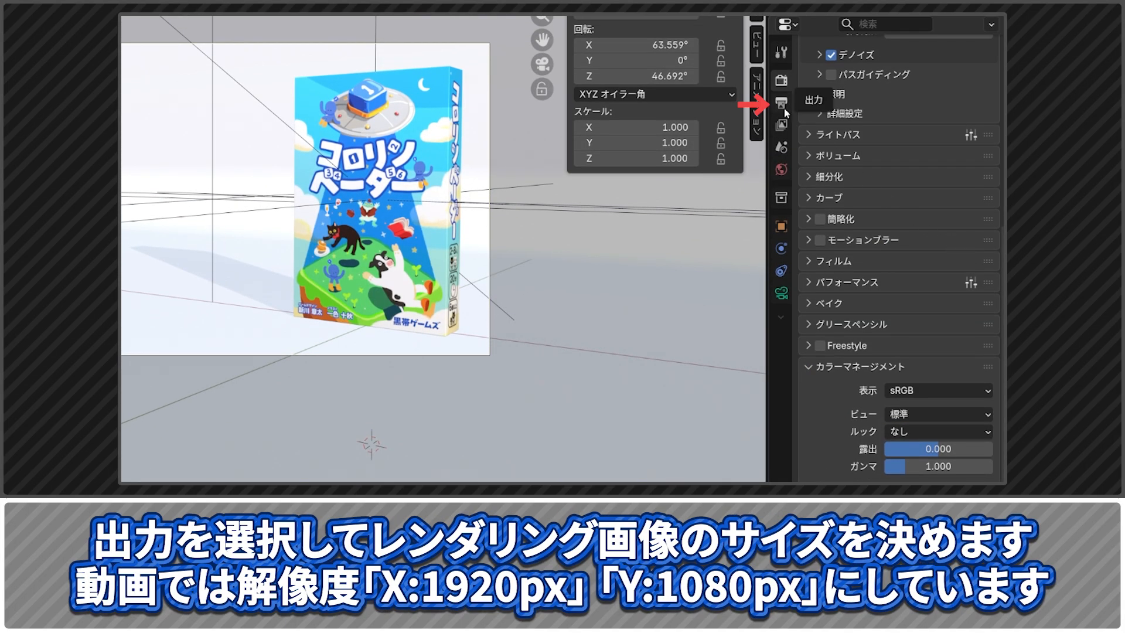
# Check the output resolution and set the PNG output's color mode to RGB
pyautogui.click(783, 107)
pyautogui.scroll(5, 978, 102)
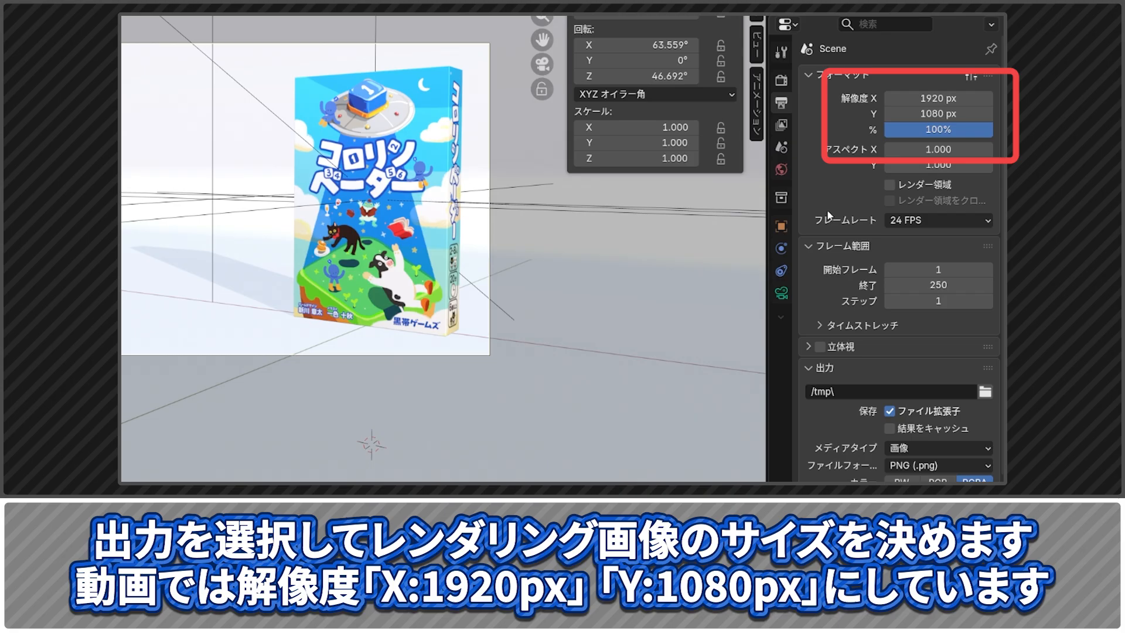
pyautogui.scroll(-4, 798, 174)
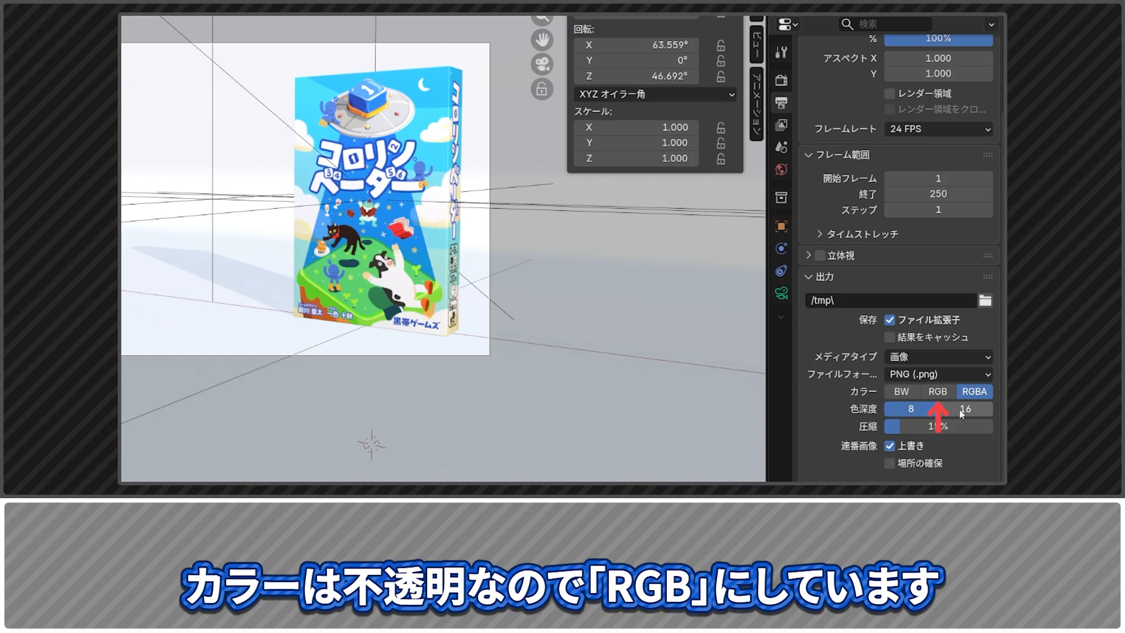
pyautogui.click(941, 394)
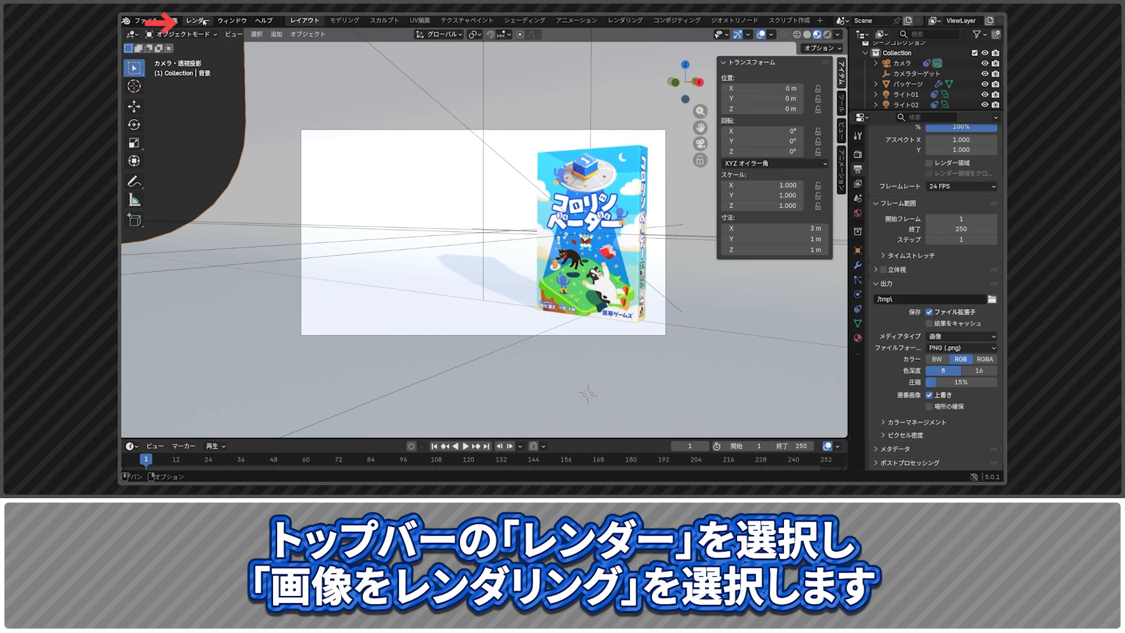
# Render a still image of the package scene from the camera
pyautogui.click(198, 20)
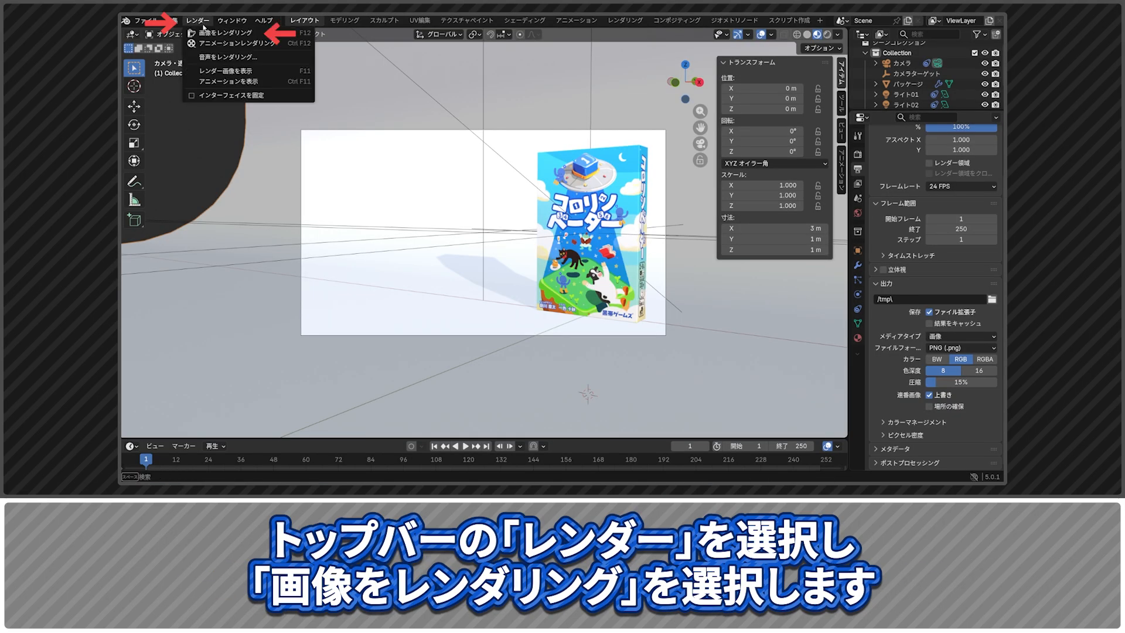
pyautogui.click(223, 33)
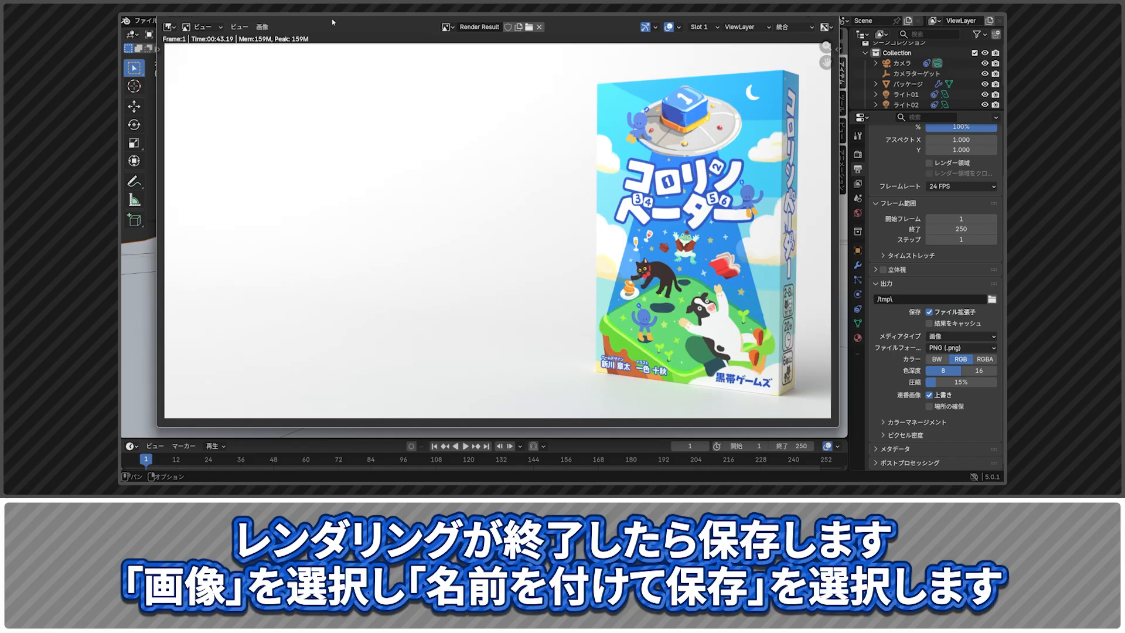
# Save the rendered image under the file name パッケージ01 in the D:\パッケージ folder
pyautogui.click(261, 27)
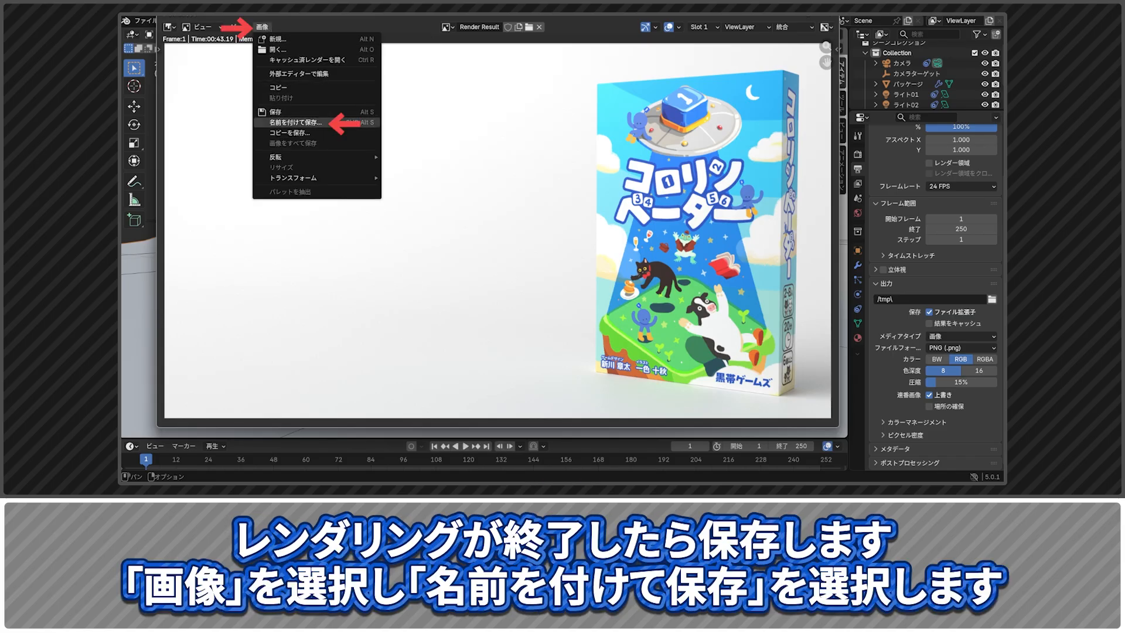
pyautogui.click(295, 122)
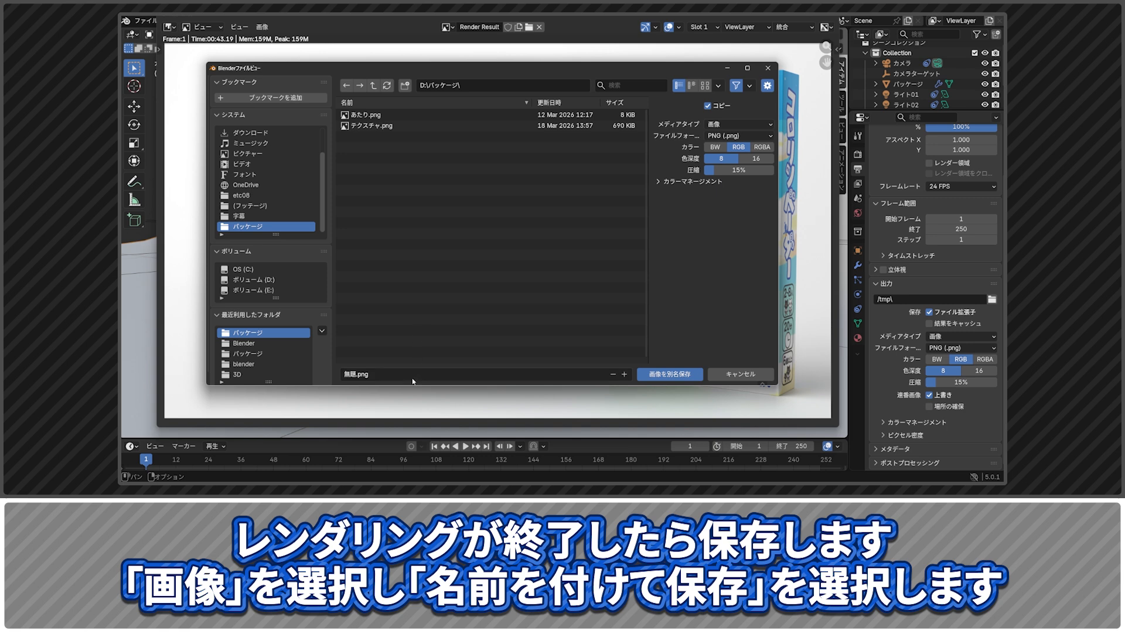
pyautogui.click(414, 375)
pyautogui.write('パッケージ01')
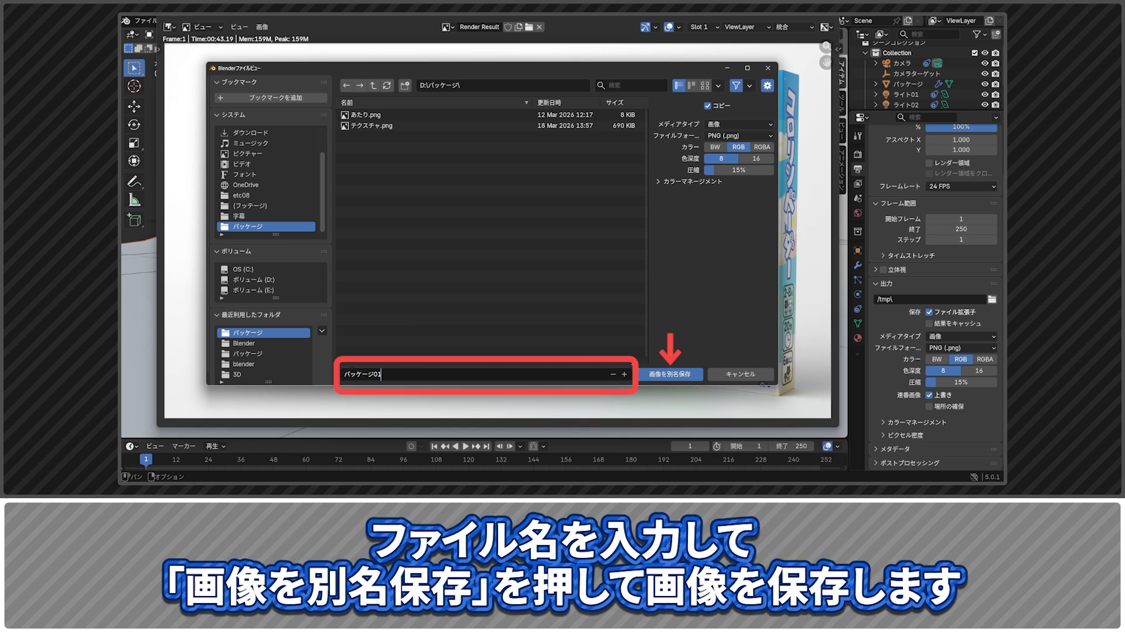
pyautogui.click(669, 374)
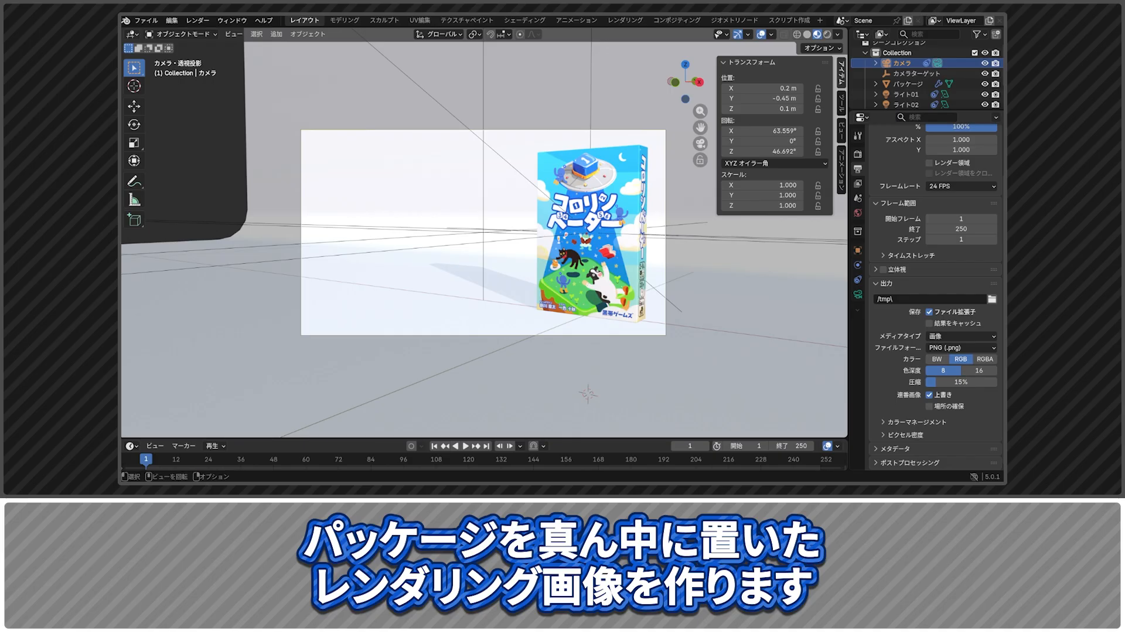
# Center the package in the camera frame by setting カメラターゲット's X location to 0 m, and render a still image
pyautogui.click(909, 73)
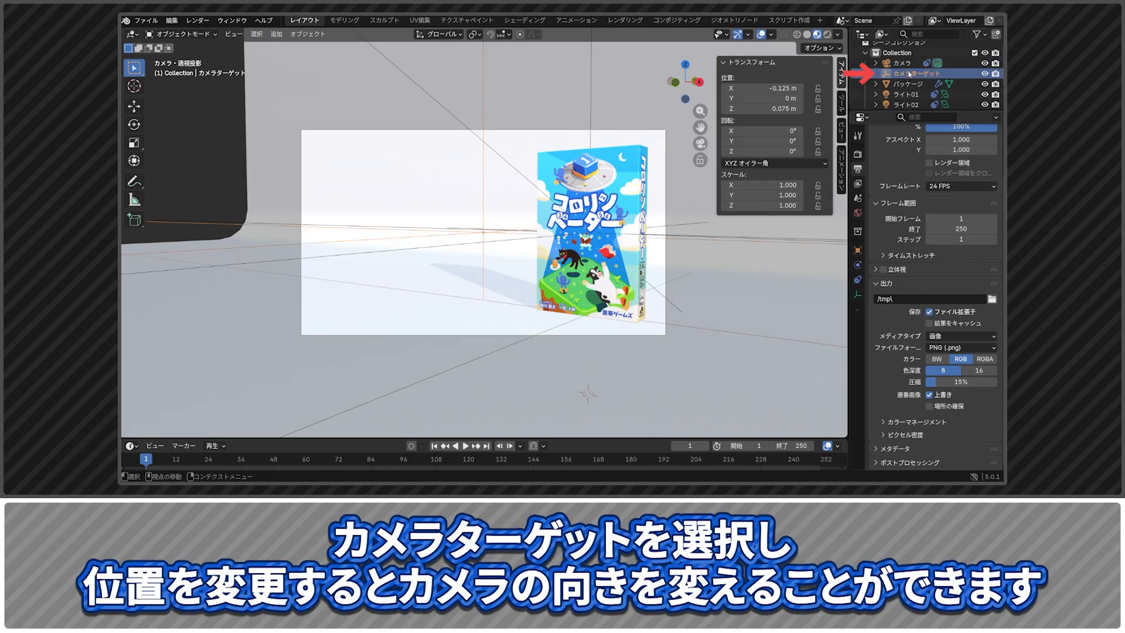
pyautogui.moveTo(762, 88)
pyautogui.mouseDown()
pyautogui.moveTo(732, 88)
pyautogui.moveTo(815, 88)
pyautogui.moveTo(760, 87)
pyautogui.moveTo(746, 108)
pyautogui.moveTo(808, 108)
pyautogui.moveTo(779, 108)
pyautogui.moveTo(765, 88)
pyautogui.moveTo(791, 88)
pyautogui.mouseUp()
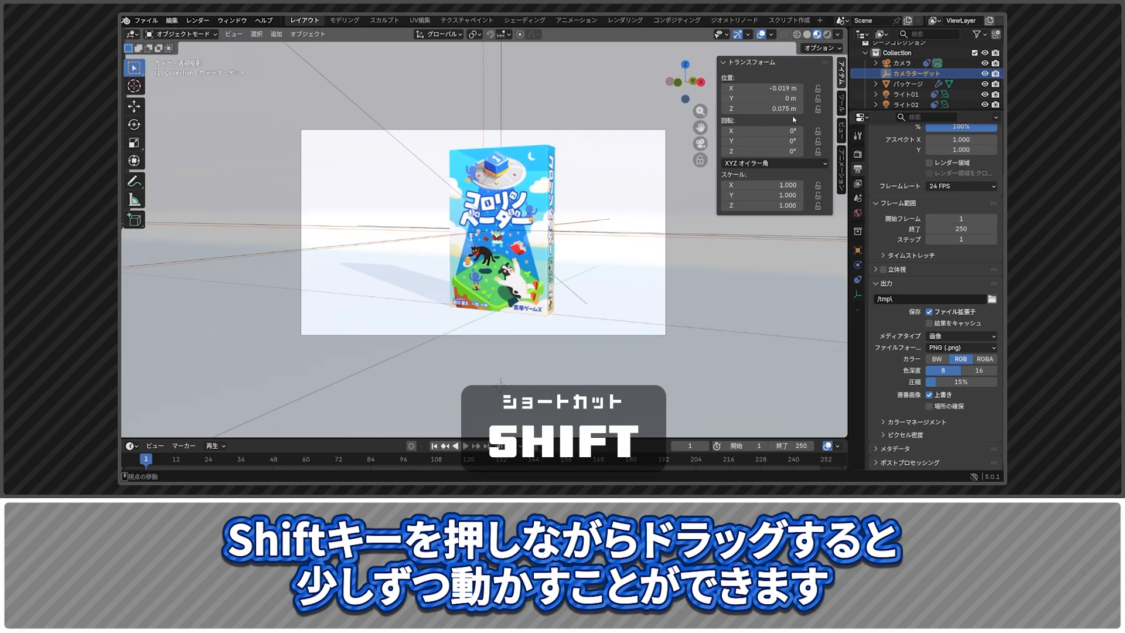
pyautogui.click(787, 89)
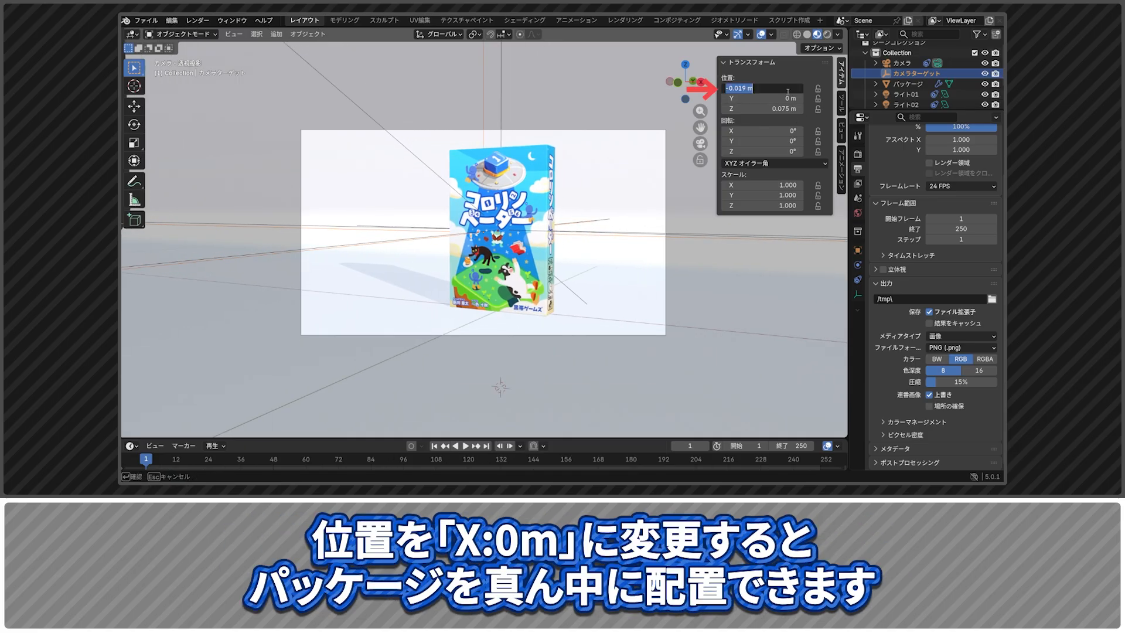
pyautogui.write('0')
pyautogui.press('Return')
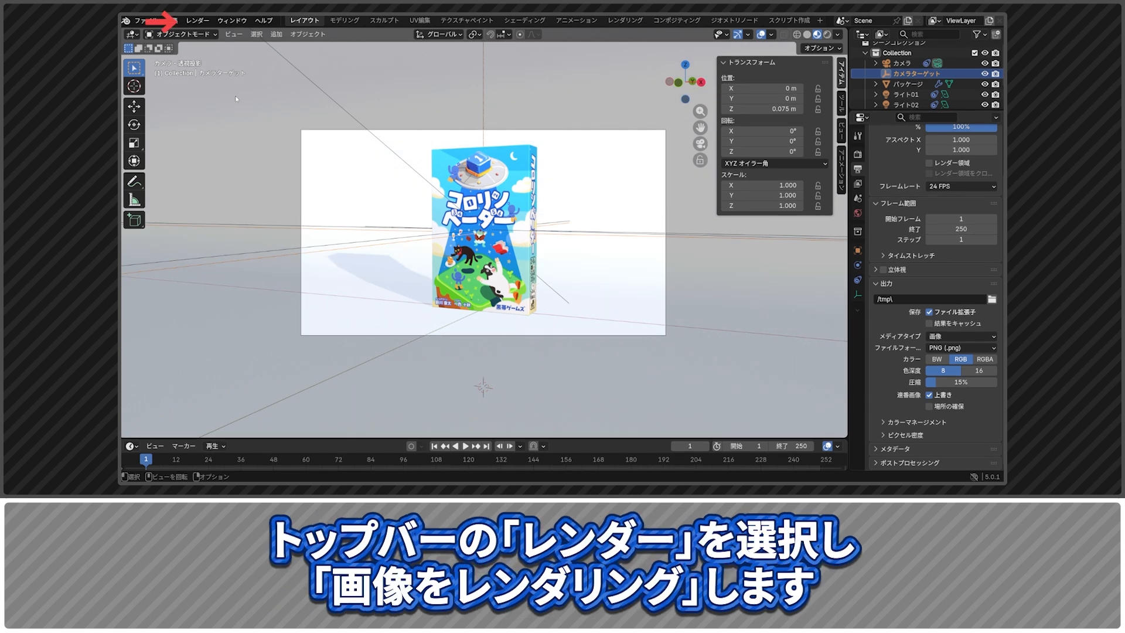
pyautogui.click(197, 21)
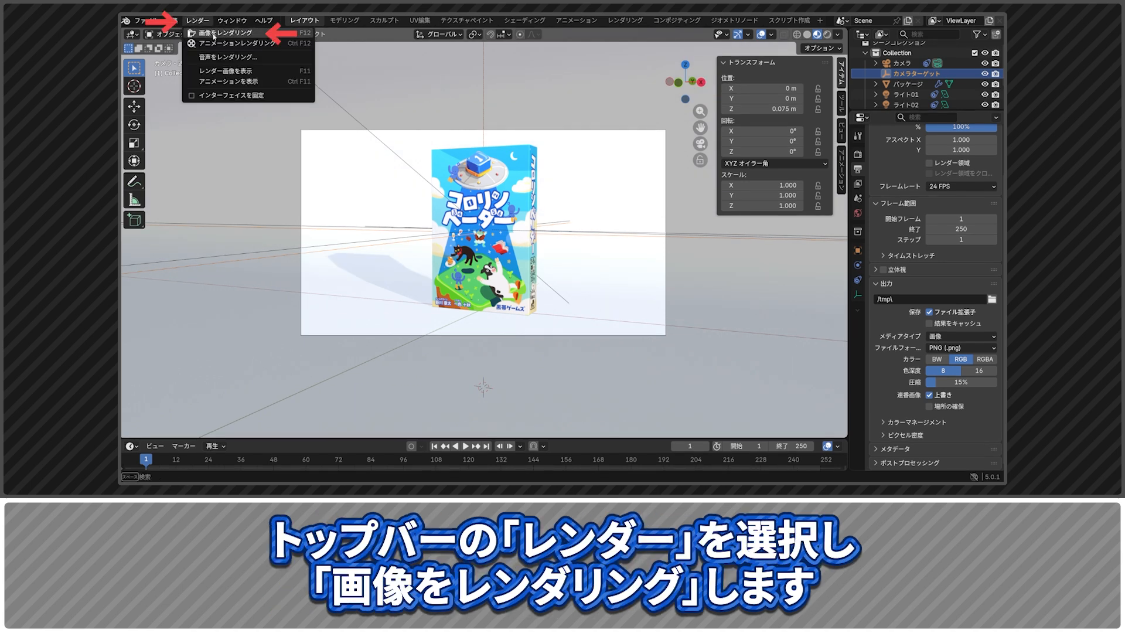
pyautogui.click(213, 35)
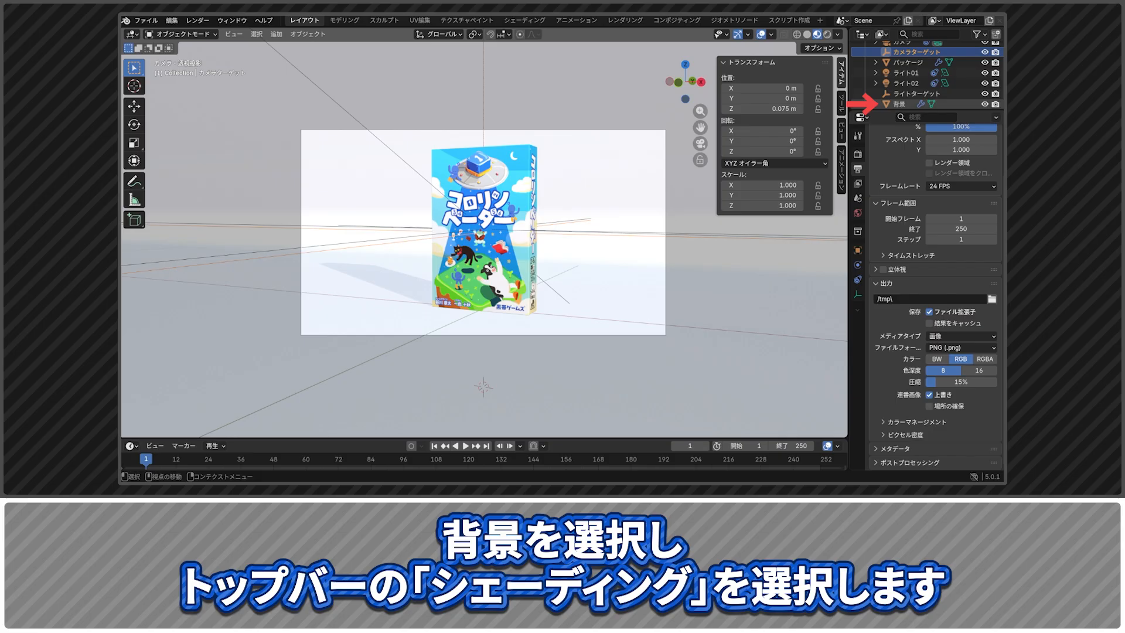
# In the Shading workspace, set the 背景 material's base color value to 0 and its roughness (粗さ) to 1
pyautogui.click(525, 21)
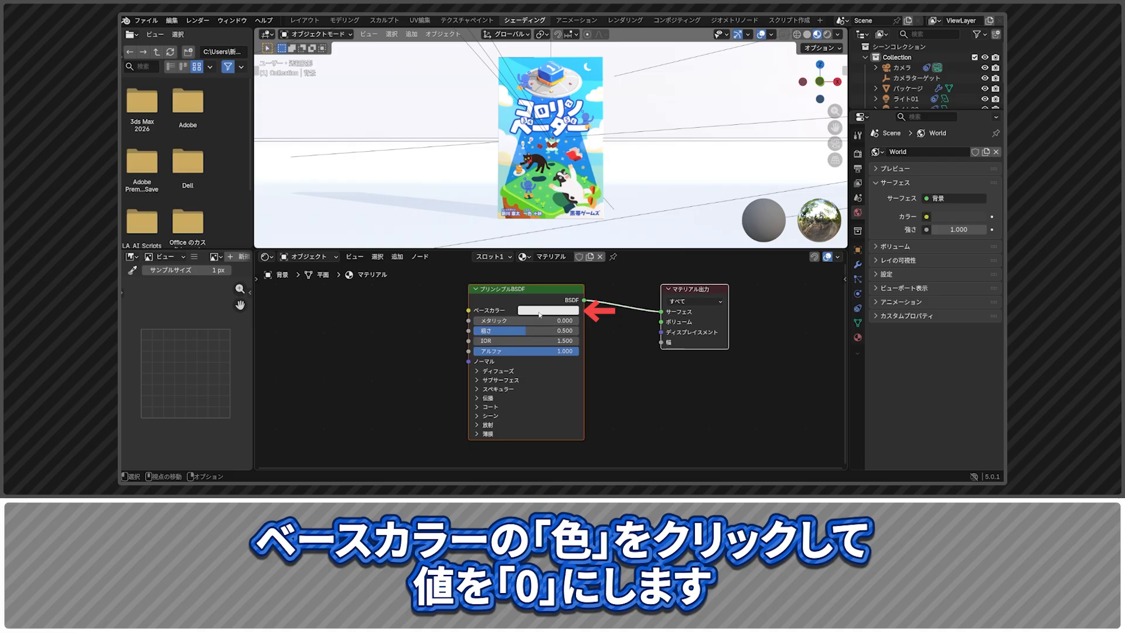
pyautogui.click(548, 310)
pyautogui.moveTo(586, 273); pyautogui.dragTo(515, 273)
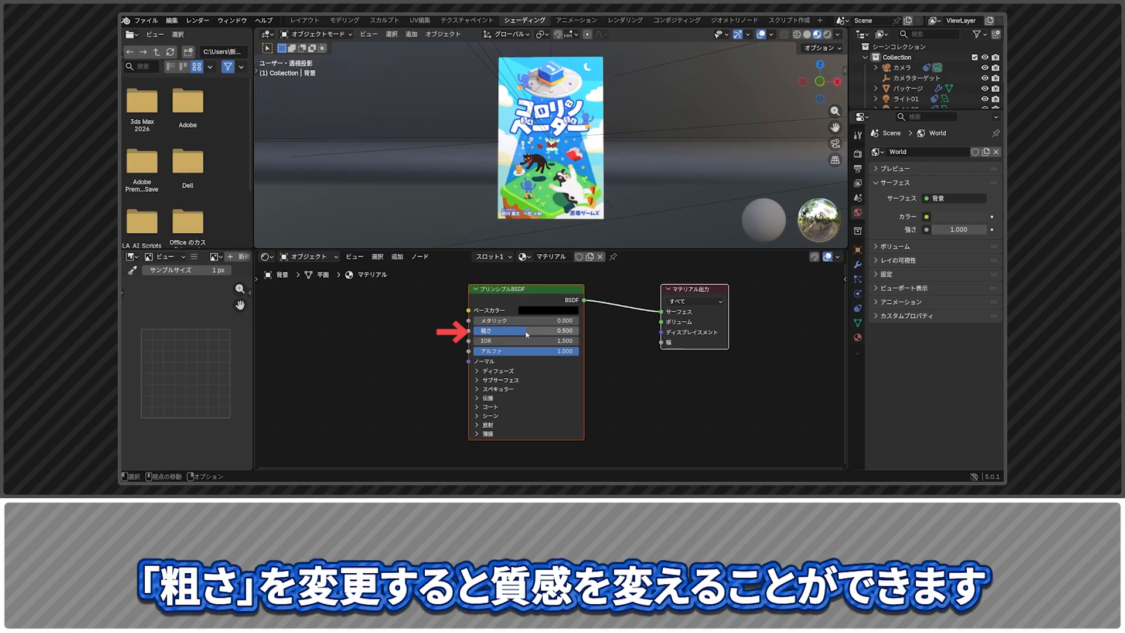
pyautogui.moveTo(527, 330); pyautogui.dragTo(586, 341)
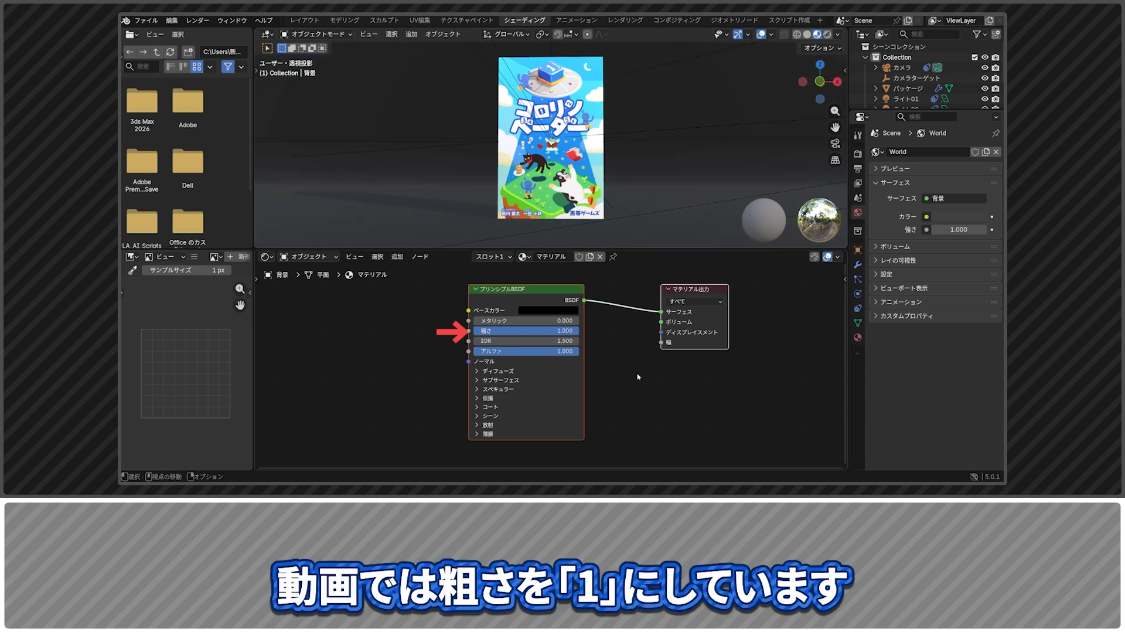
# Return to the Layout workspace and switch the camera view to rendered (レンダー) shading
pyautogui.click(303, 23)
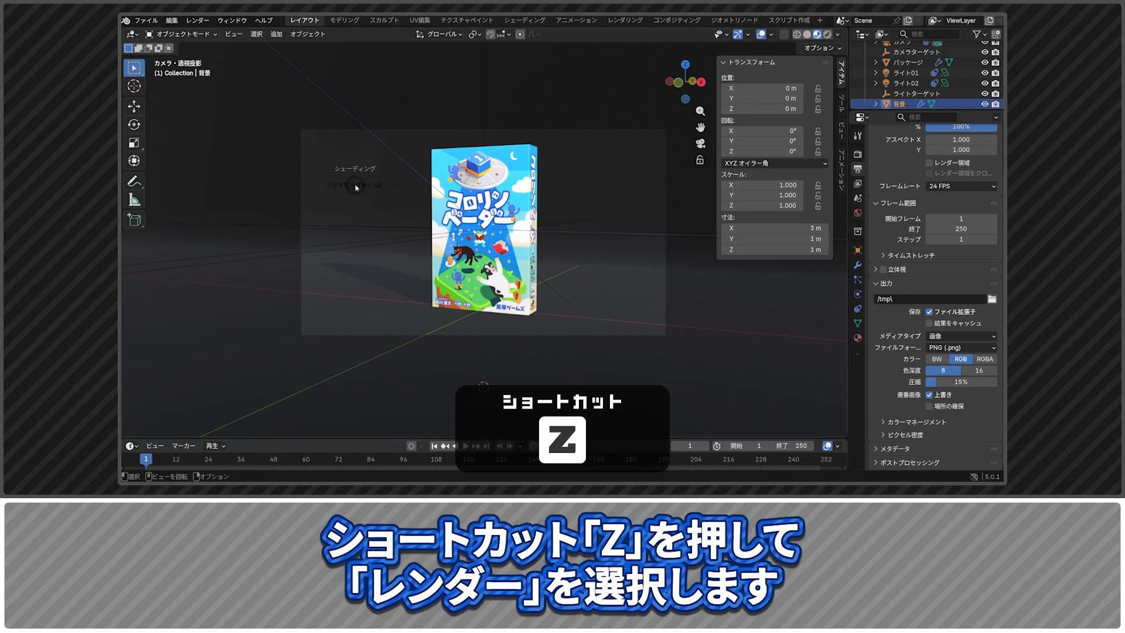
pyautogui.press('z')
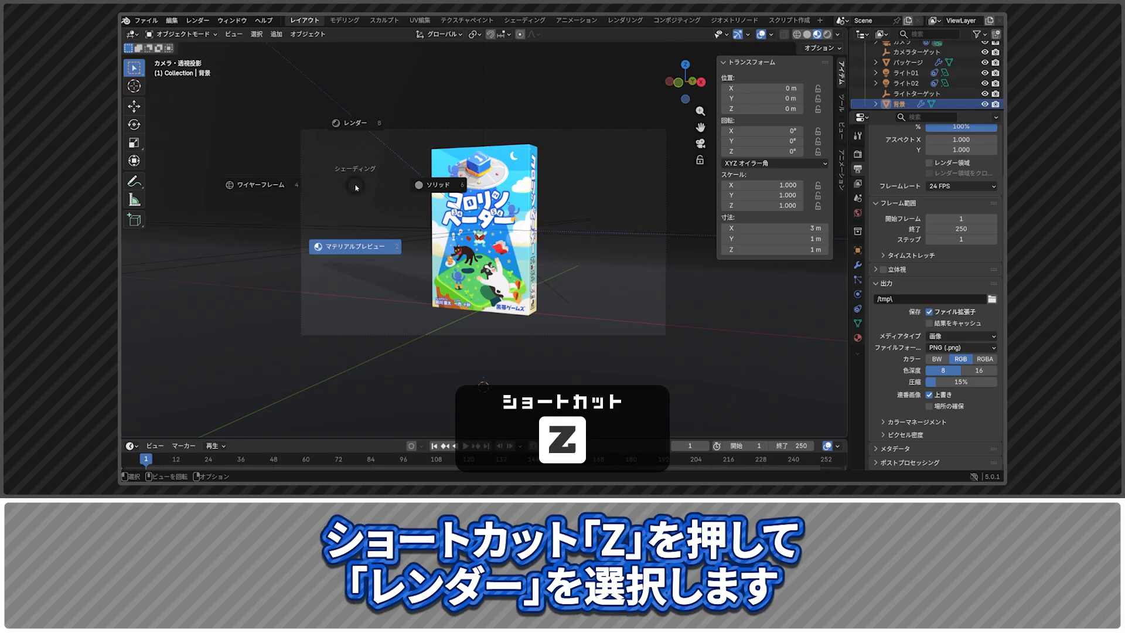
pyautogui.click(353, 126)
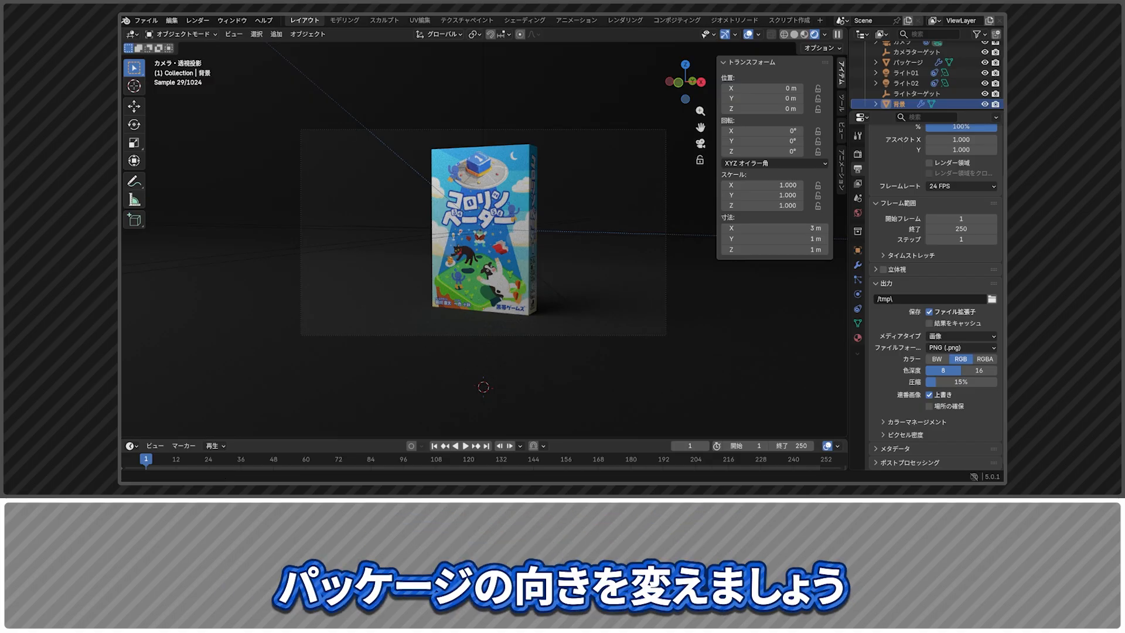
# Set the camera's (カメラ) X location to -0.2 m to view the package from its other side
pyautogui.scroll(2, 926, 76)
pyautogui.click(902, 67)
pyautogui.click(762, 88)
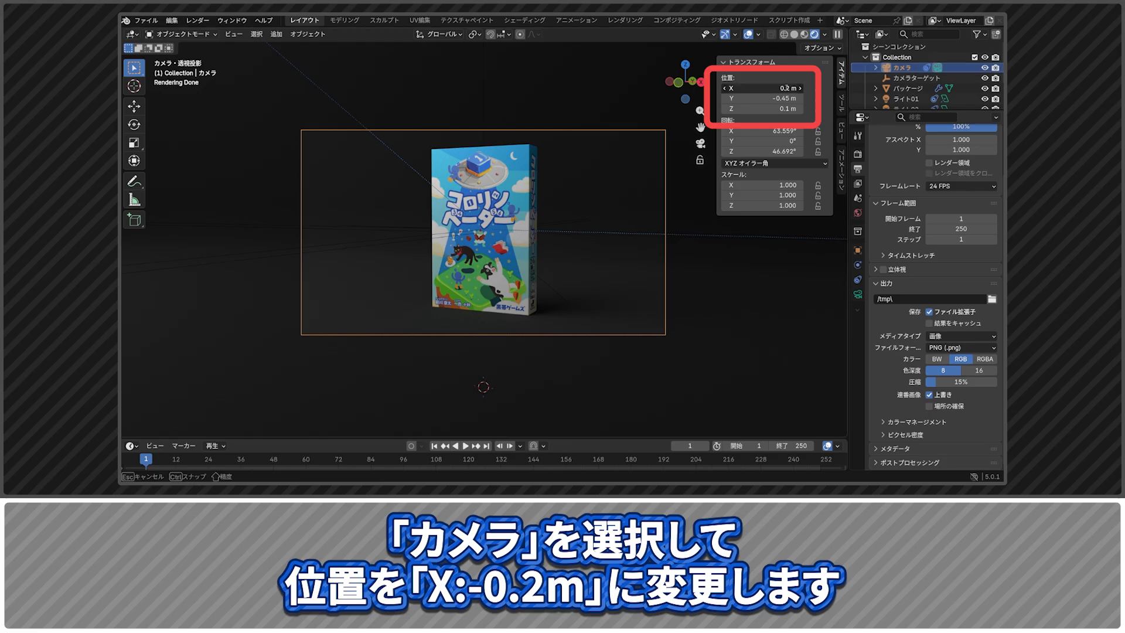
pyautogui.write('-0.2')
pyautogui.press('Return')
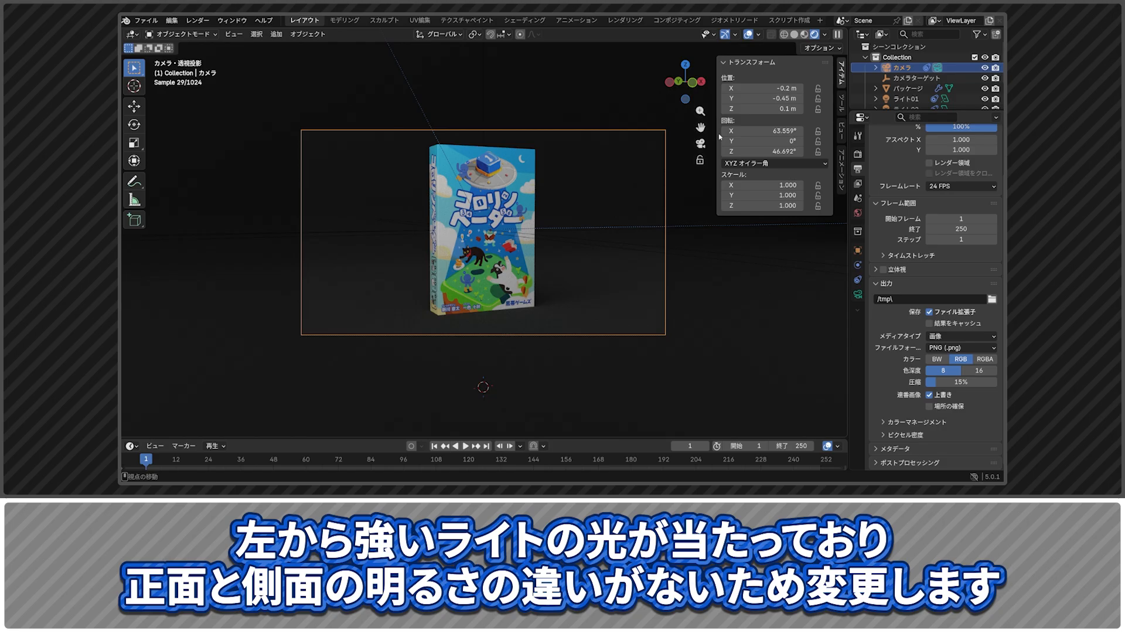
# Set the X location of the area light ライト01 to 1 m
pyautogui.scroll(-2, 910, 82)
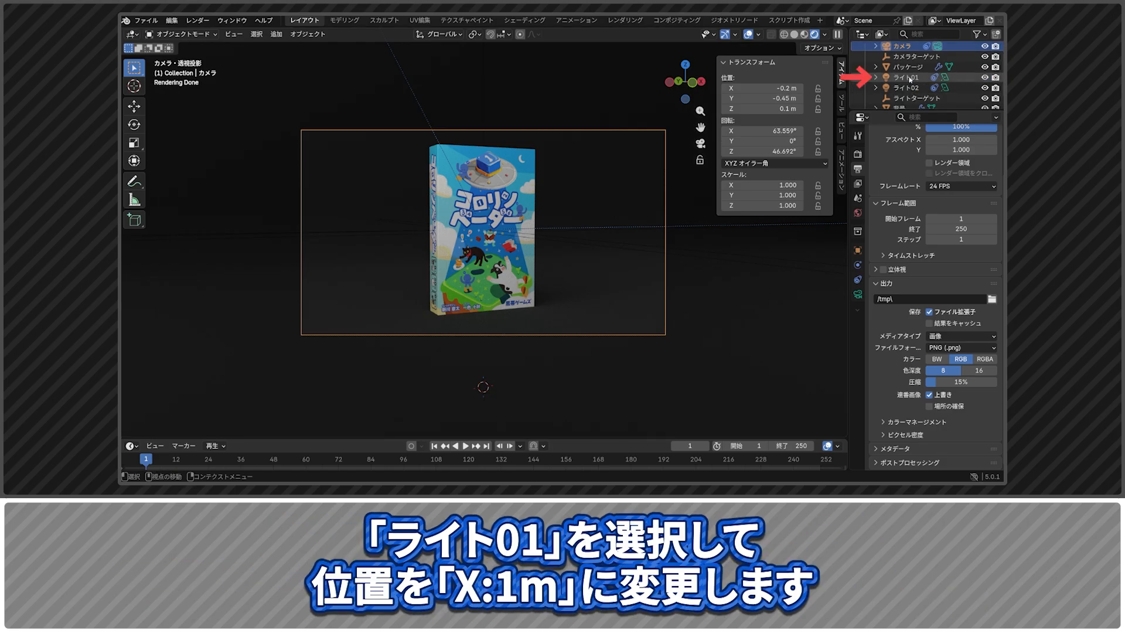
pyautogui.click(909, 78)
pyautogui.click(761, 88)
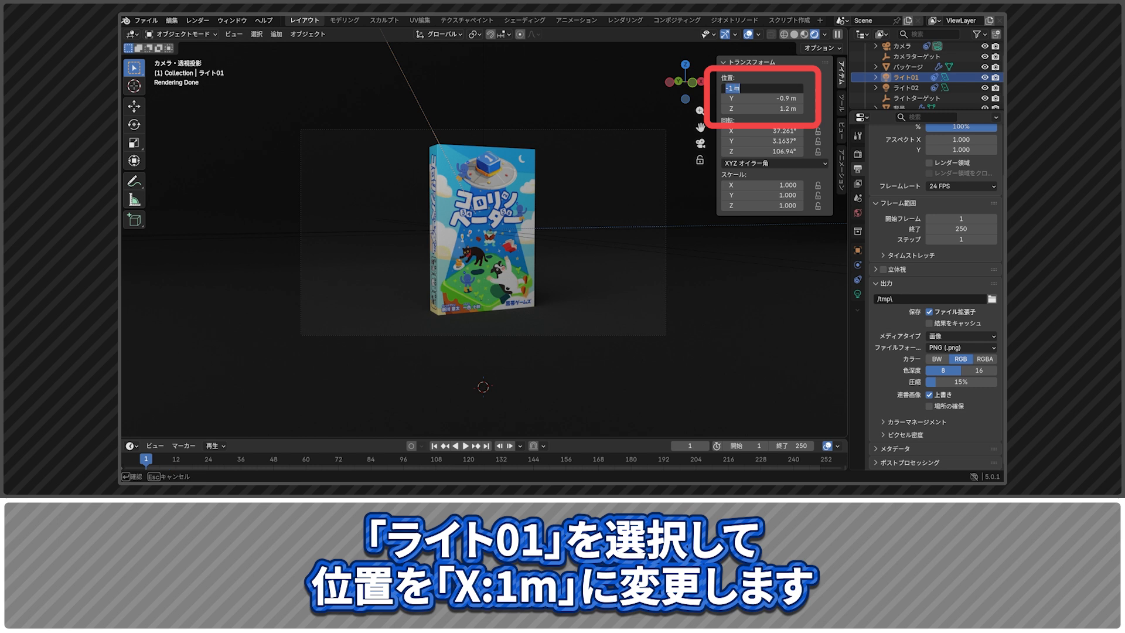
pyautogui.click(730, 88)
pyautogui.press('BackSpace')
pyautogui.press('Return')
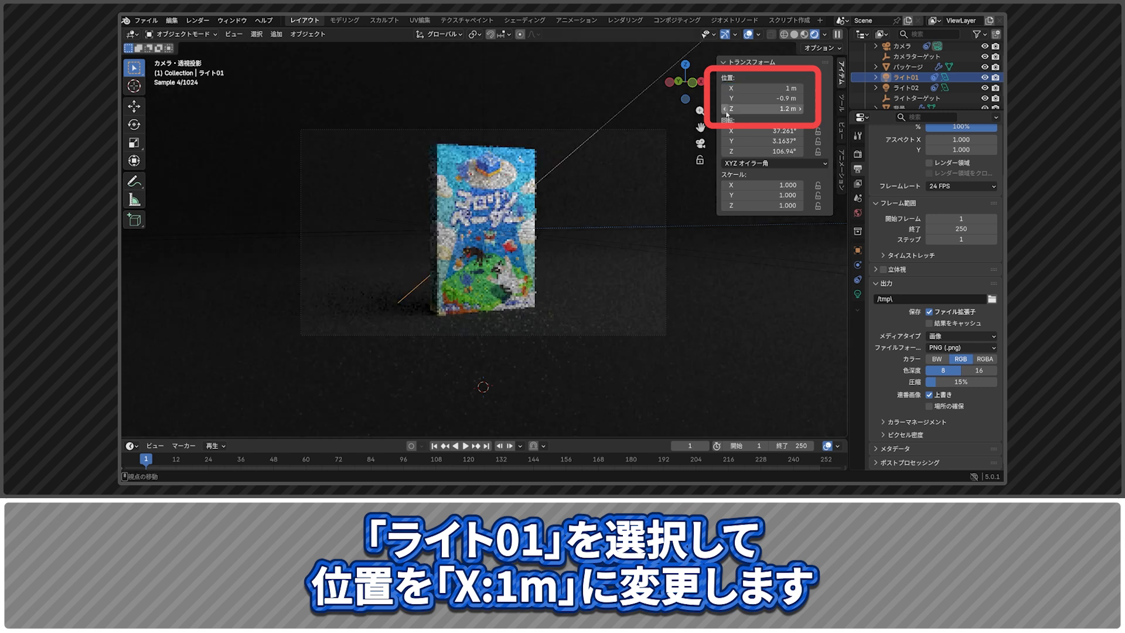
# Set the X location of the area light ライト02 to -0.6 m
pyautogui.click(910, 88)
pyautogui.click(762, 87)
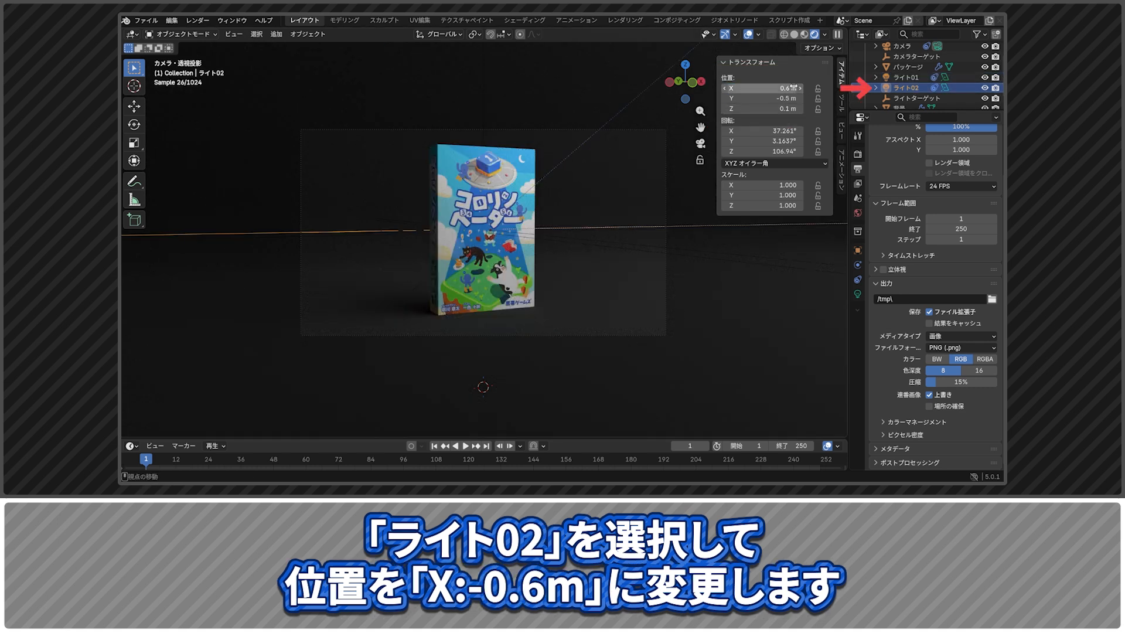
pyautogui.click(726, 87)
pyautogui.write('-')
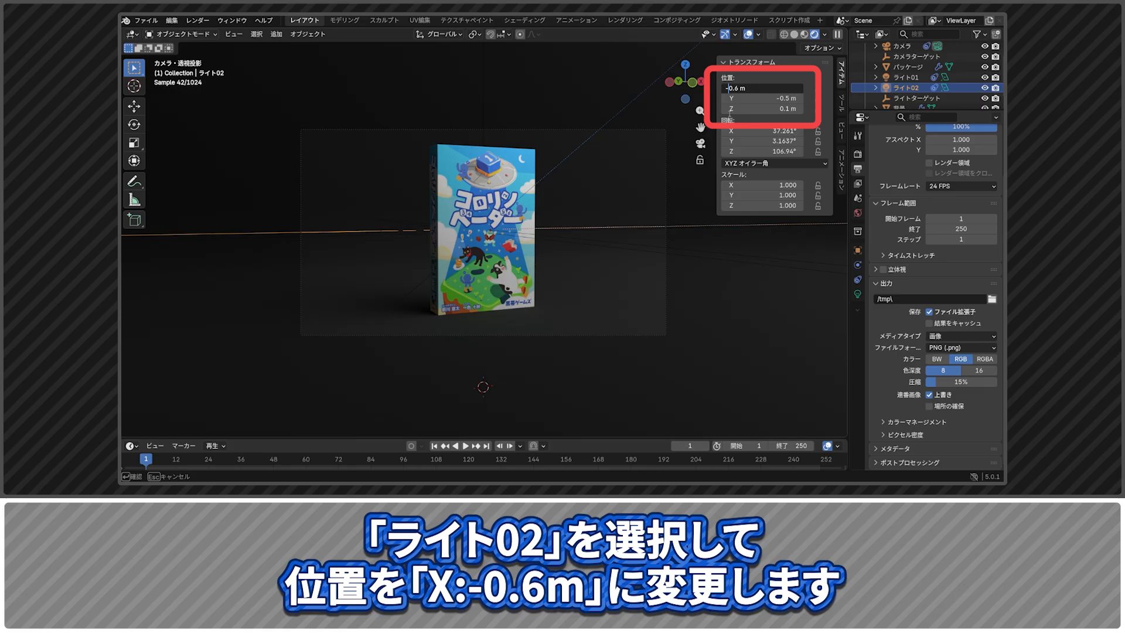
pyautogui.press('Return')
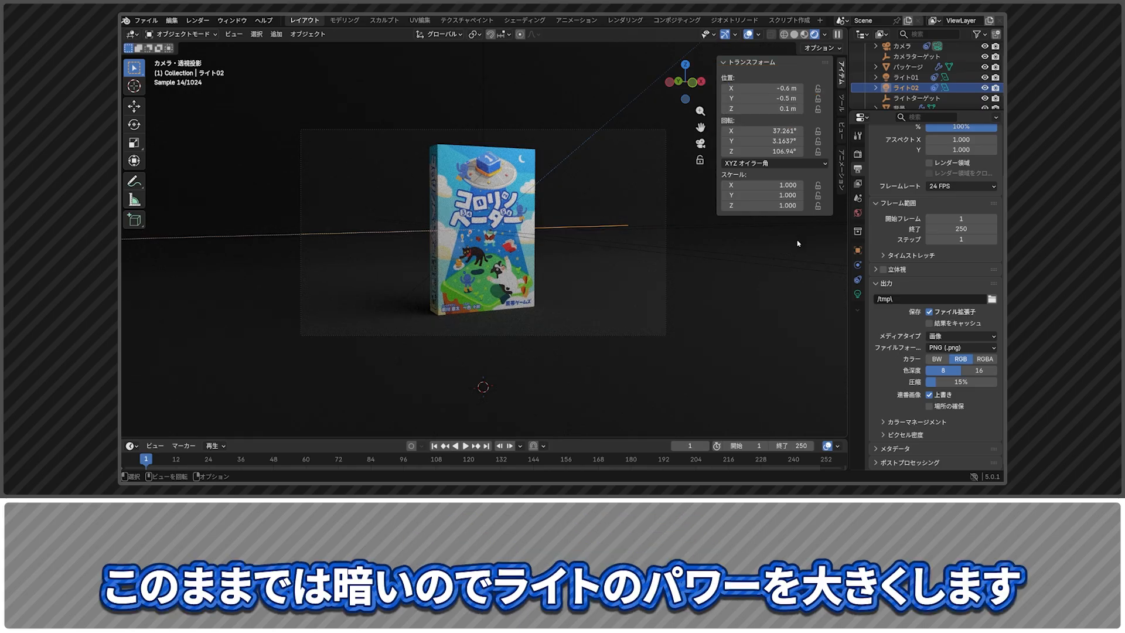
# Set the power (パワー) of the area light ライト01 to 60 in its light data
pyautogui.click(905, 78)
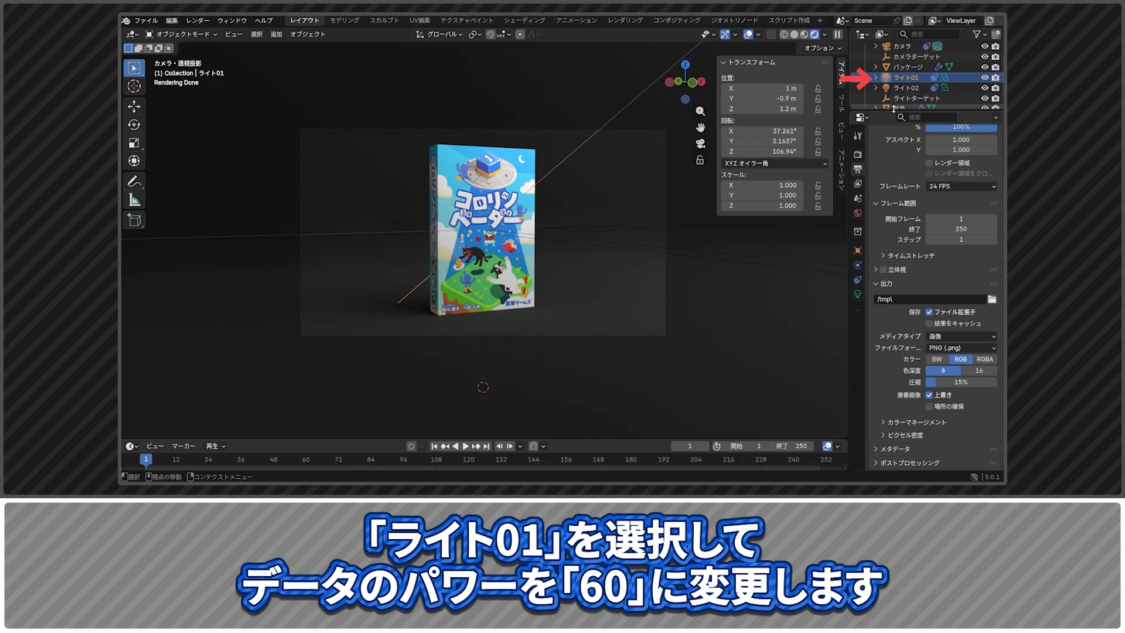
pyautogui.click(857, 294)
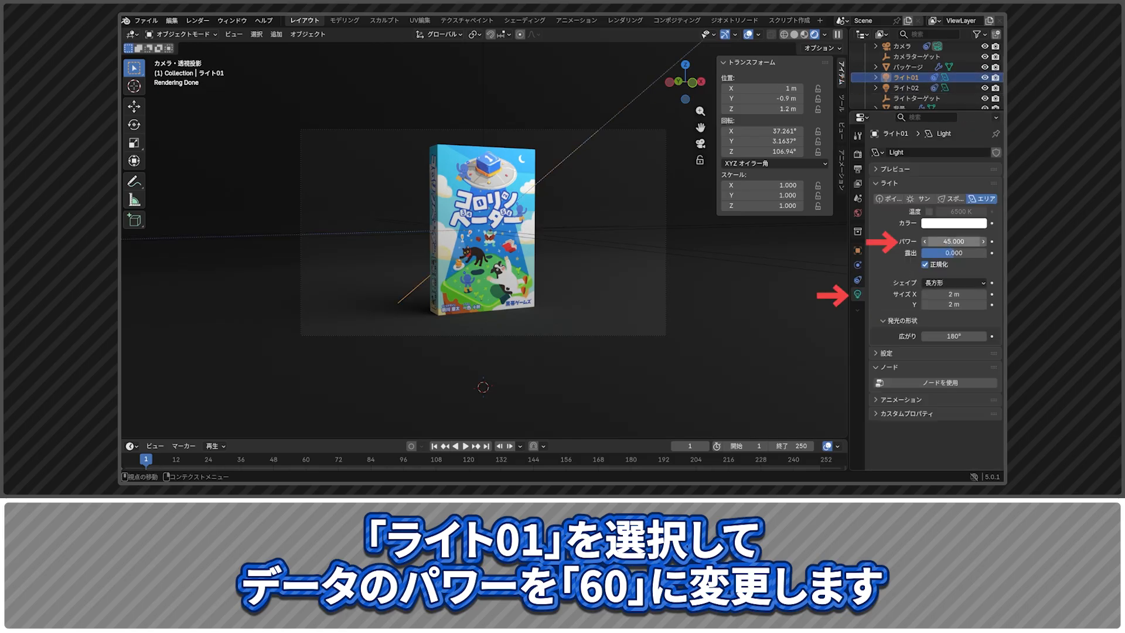
pyautogui.click(948, 242)
pyautogui.write('60')
pyautogui.press('Return')
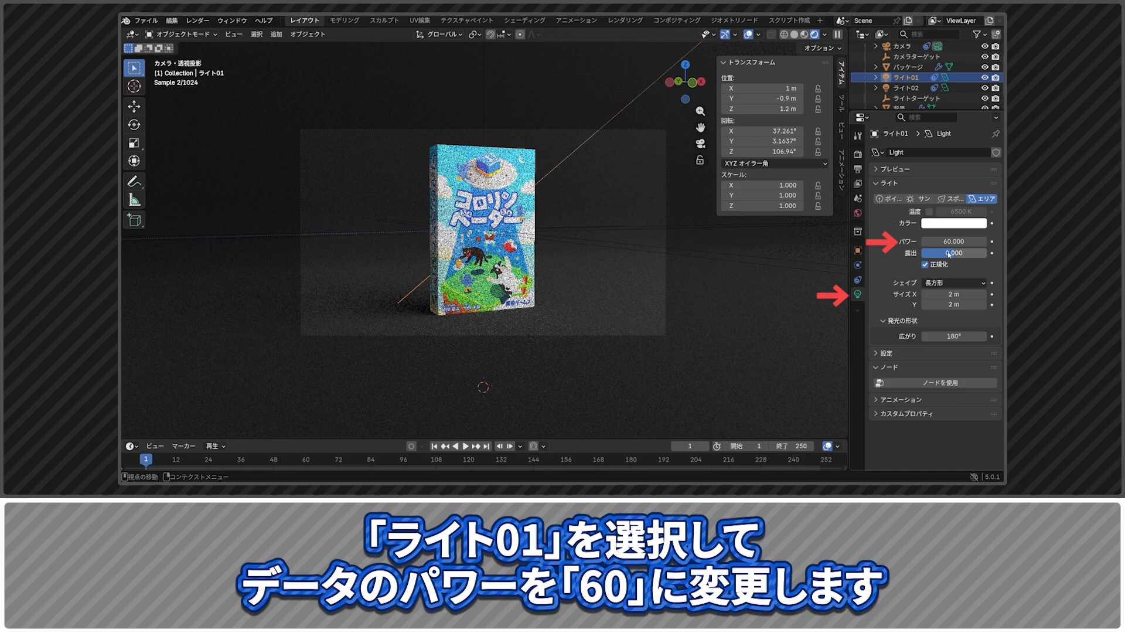
# Set the power (パワー) of ライト02 to 10 and render a still image of the package on the black backdrop
pyautogui.click(900, 88)
pyautogui.click(951, 241)
pyautogui.write('10')
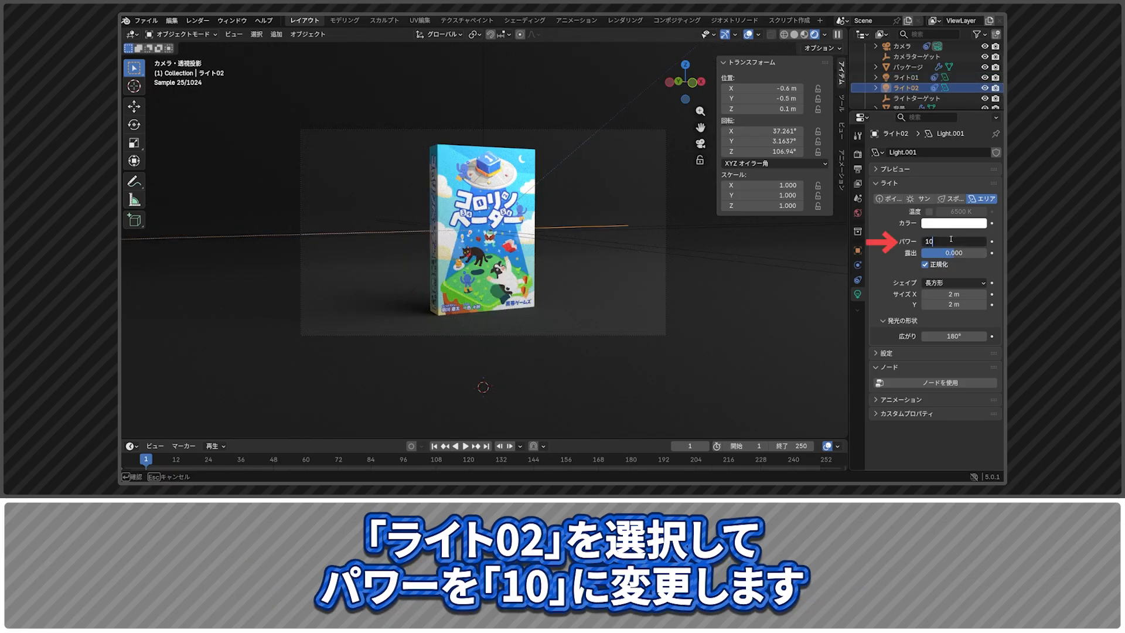
pyautogui.press('Return')
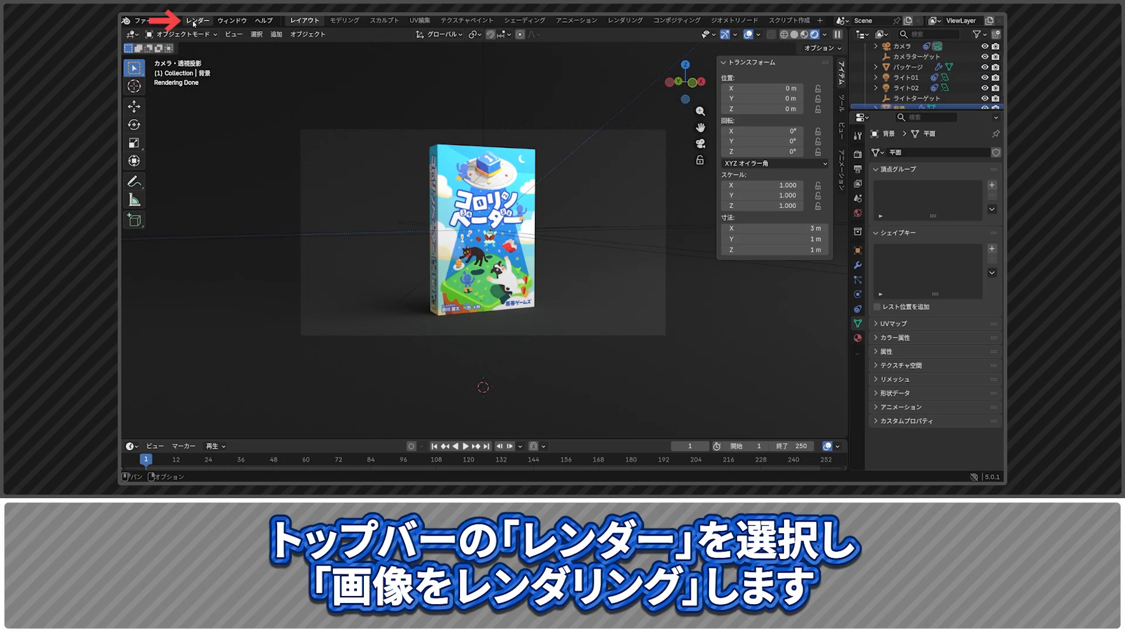
pyautogui.click(197, 21)
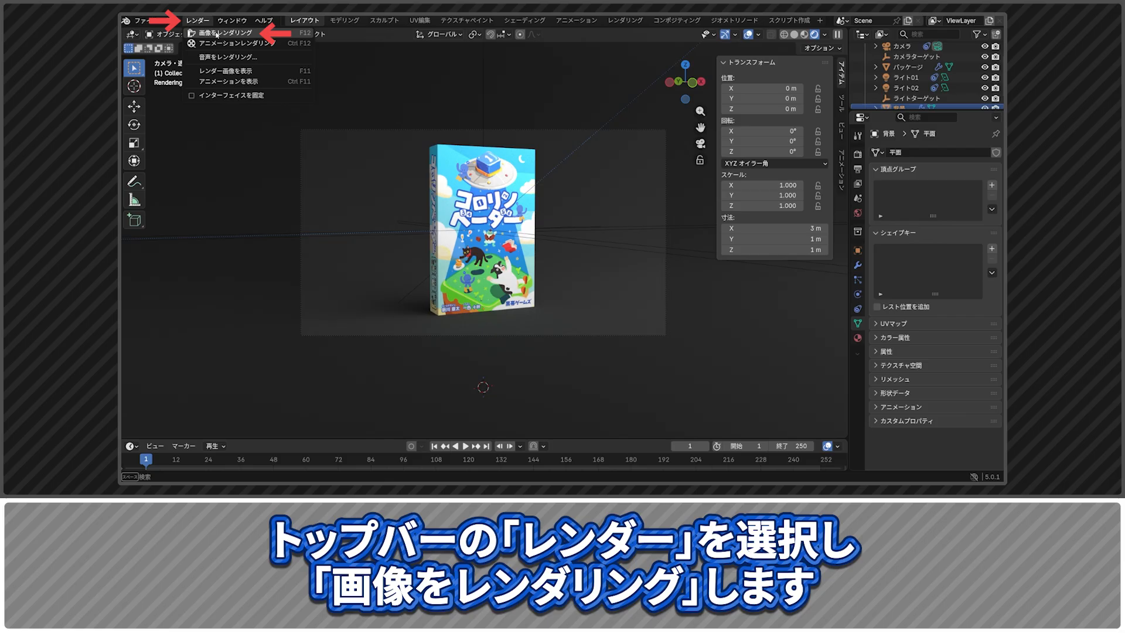
pyautogui.click(217, 33)
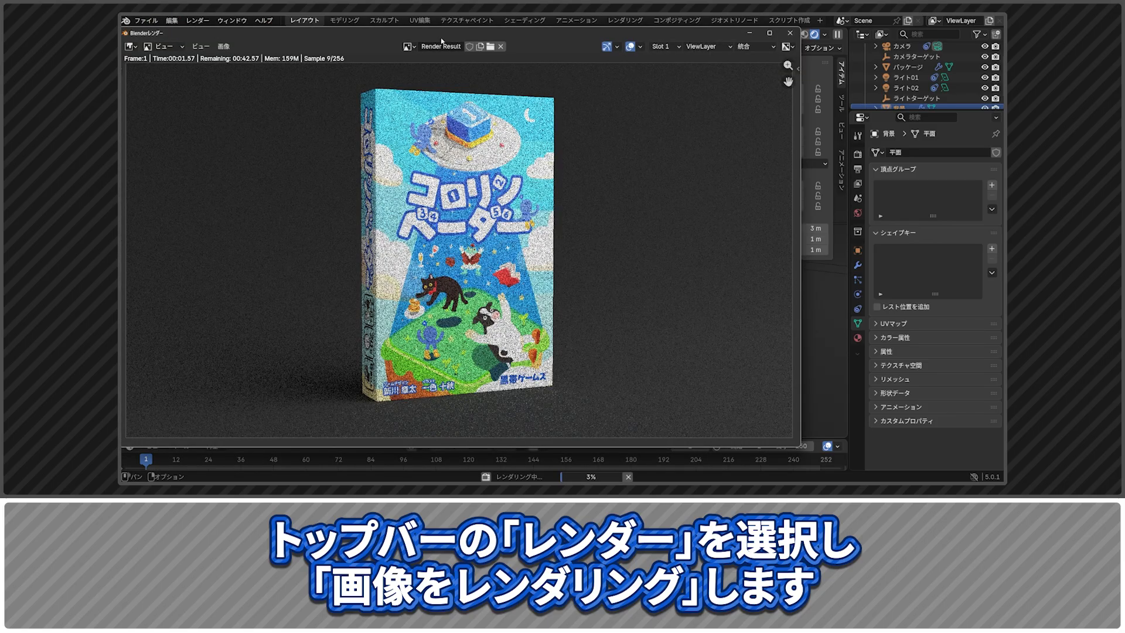